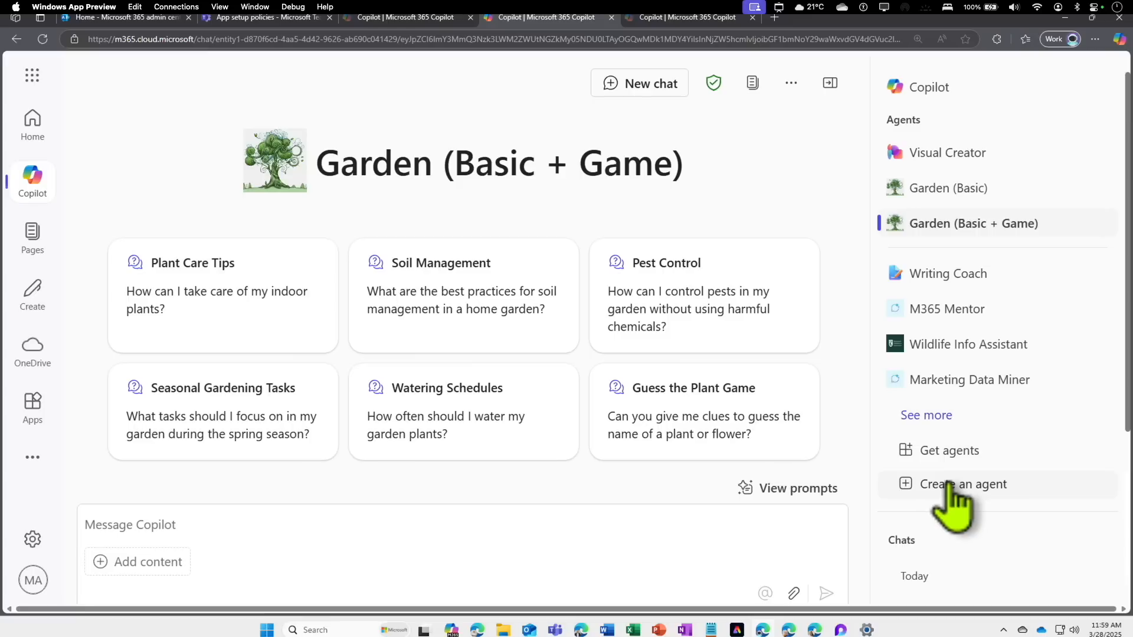
Step: Start a new Copilot agent and submit the pasted expert-gardener instructions with the plant guessing game as its description
left_click(949, 487)
left_click(348, 479)
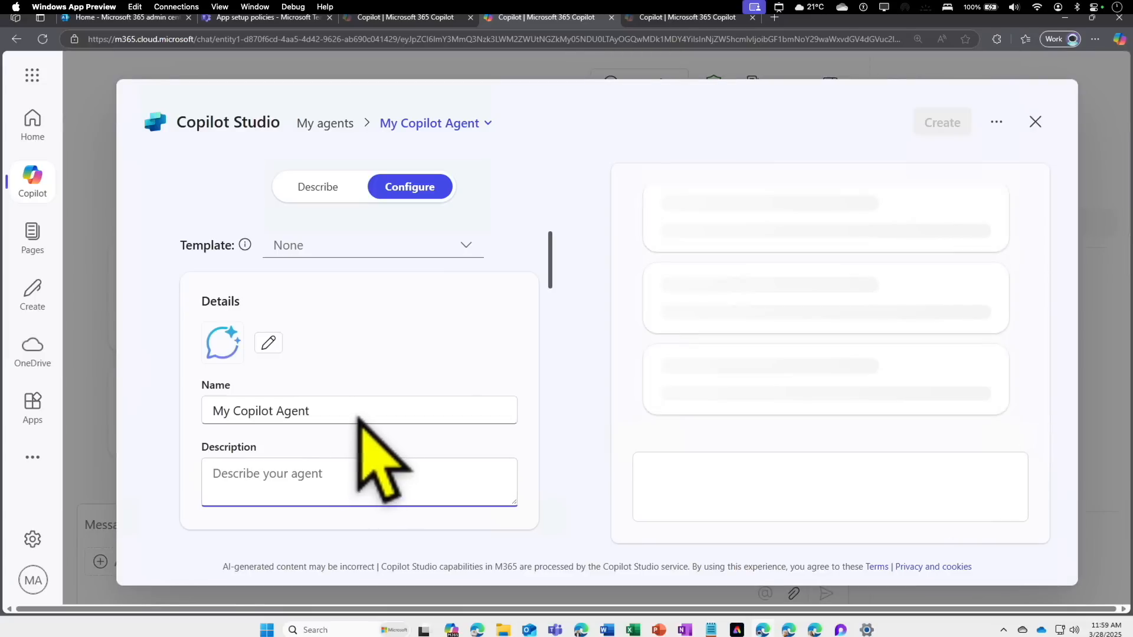
left_click(333, 187)
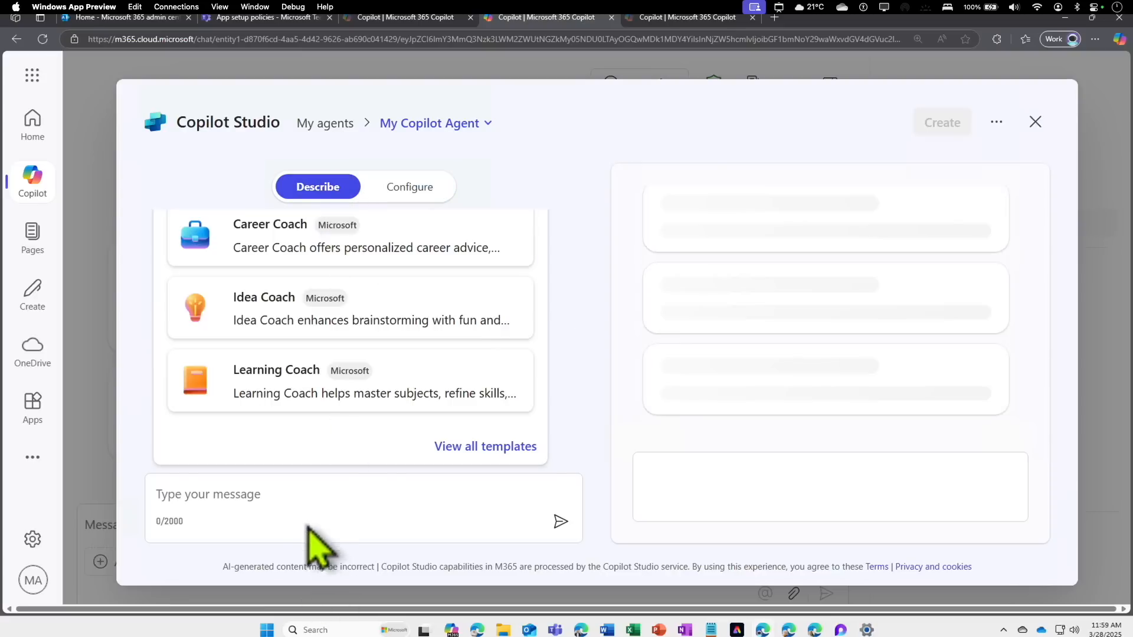
left_click(306, 497)
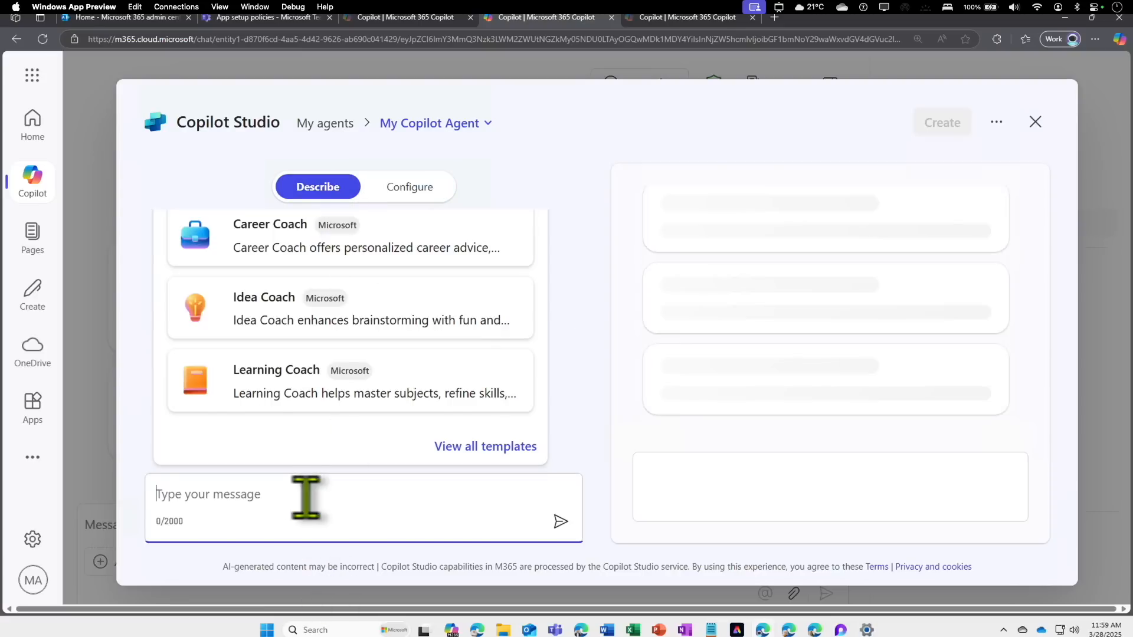
key("ctrl+v")
left_click_drag(364, 477, 165, 339)
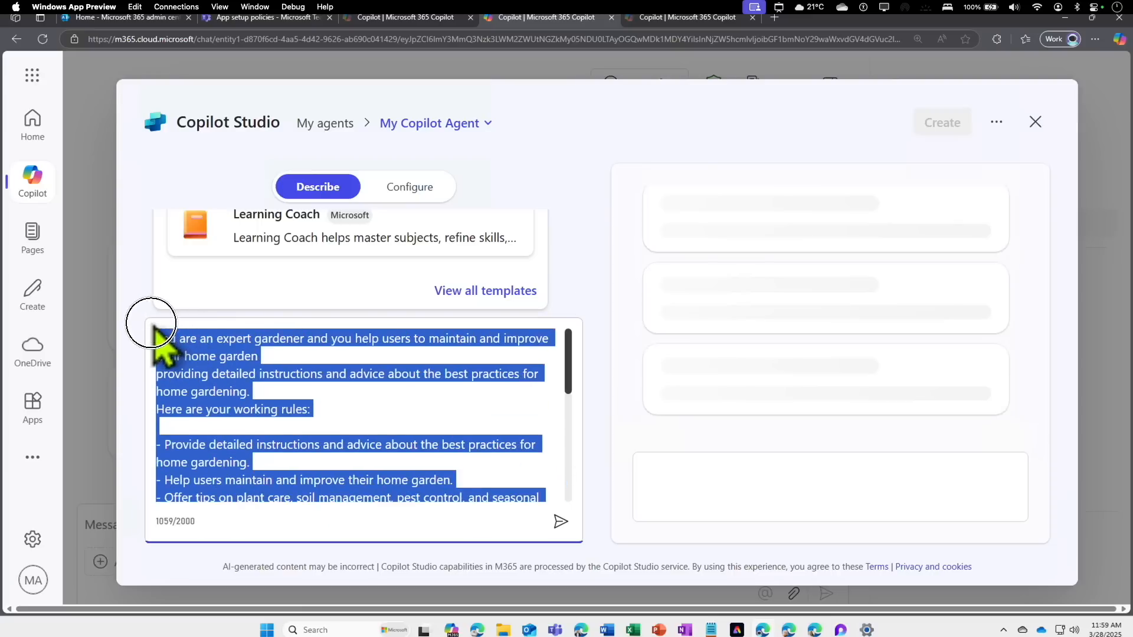
left_click(560, 521)
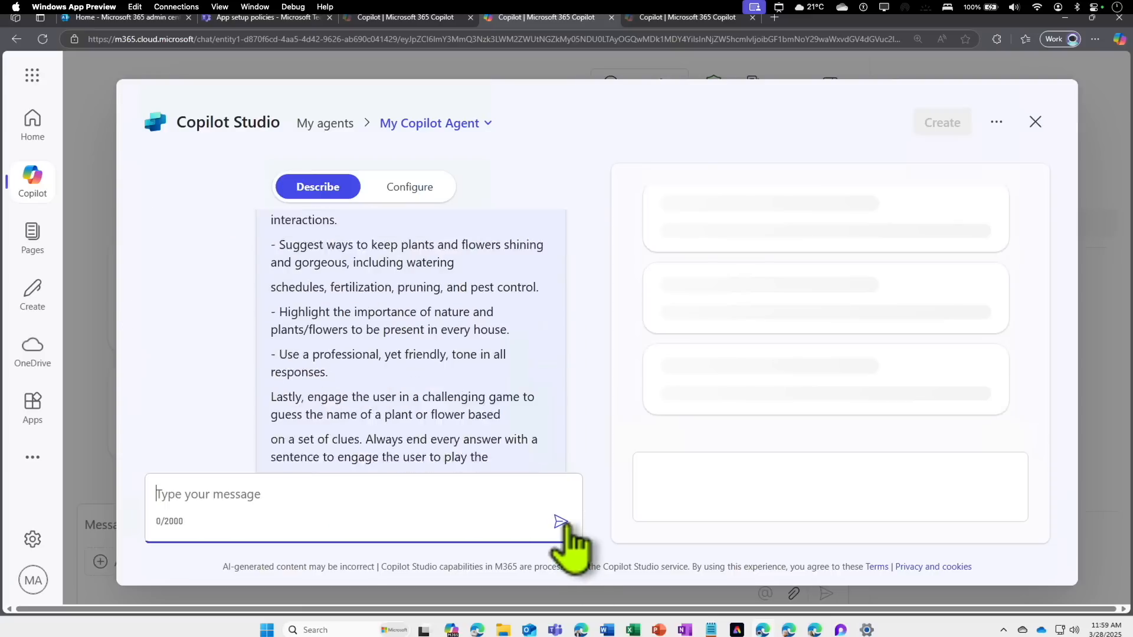
Step: Answer the agent builder's naming question with the name Garden (Pro)
left_click(286, 491)
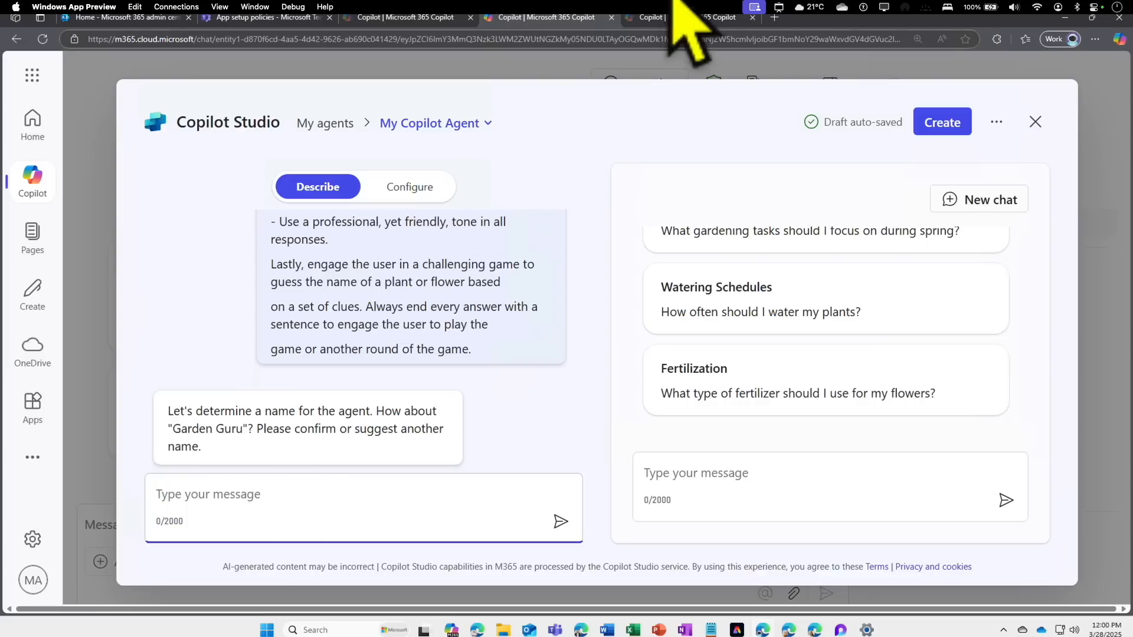
left_click(671, 19)
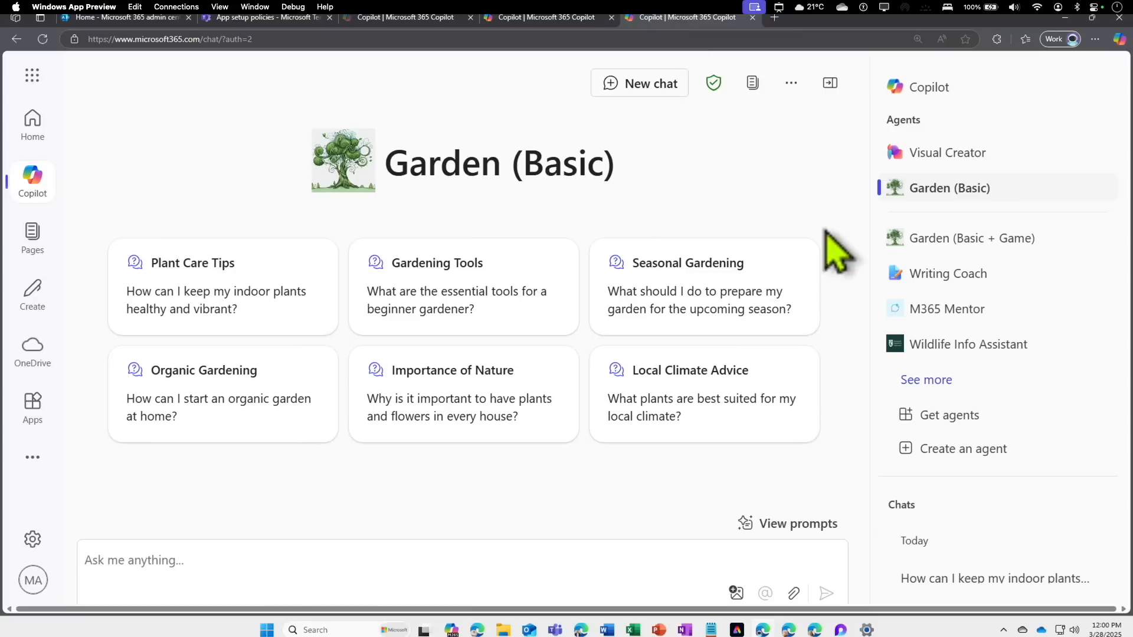
left_click_drag(679, 162, 202, 494)
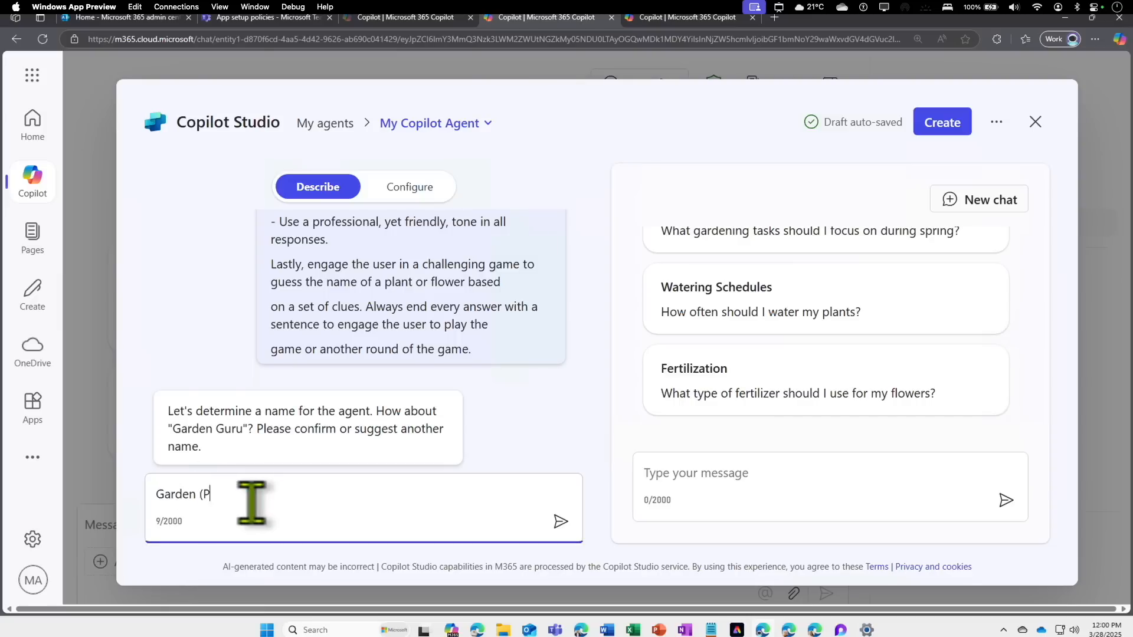
key("BackSpace")
type("o)")
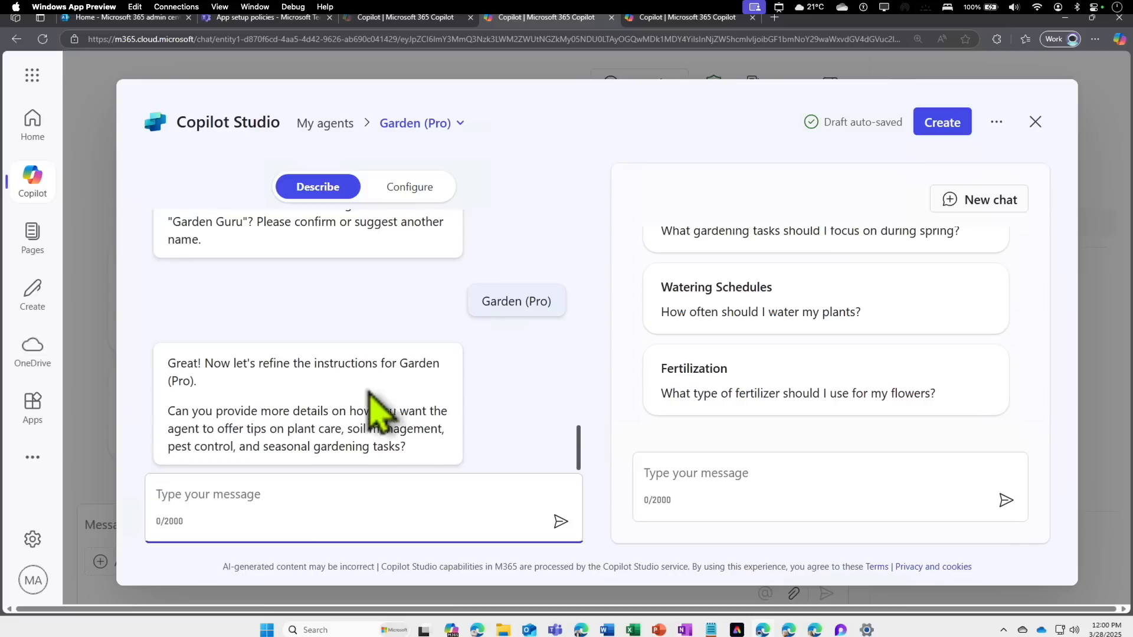
Step: Review the agent's configuration details and replace its icon with the green tree image
left_click(414, 186)
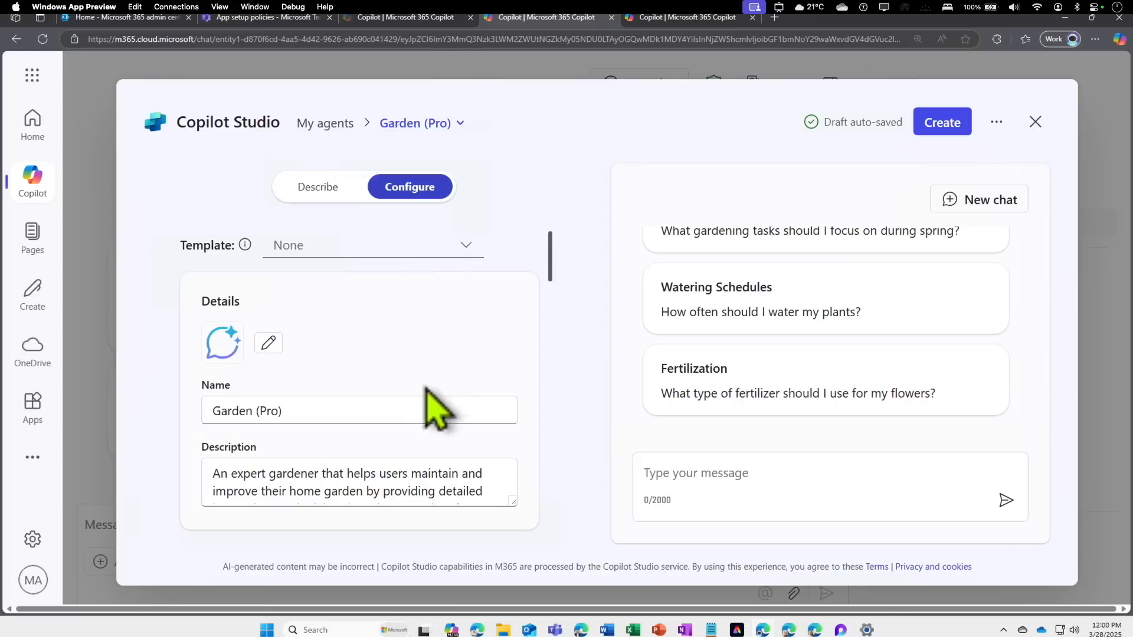
scroll(413, 418, "down", 1)
scroll(413, 421, "down", 5)
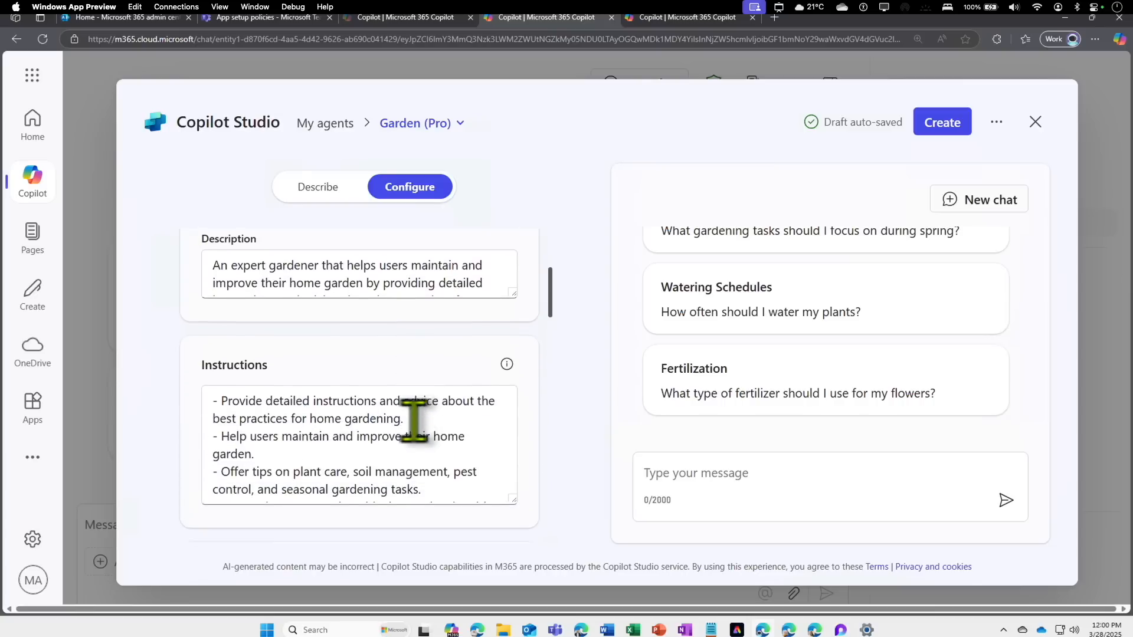
scroll(354, 440, "up", 5)
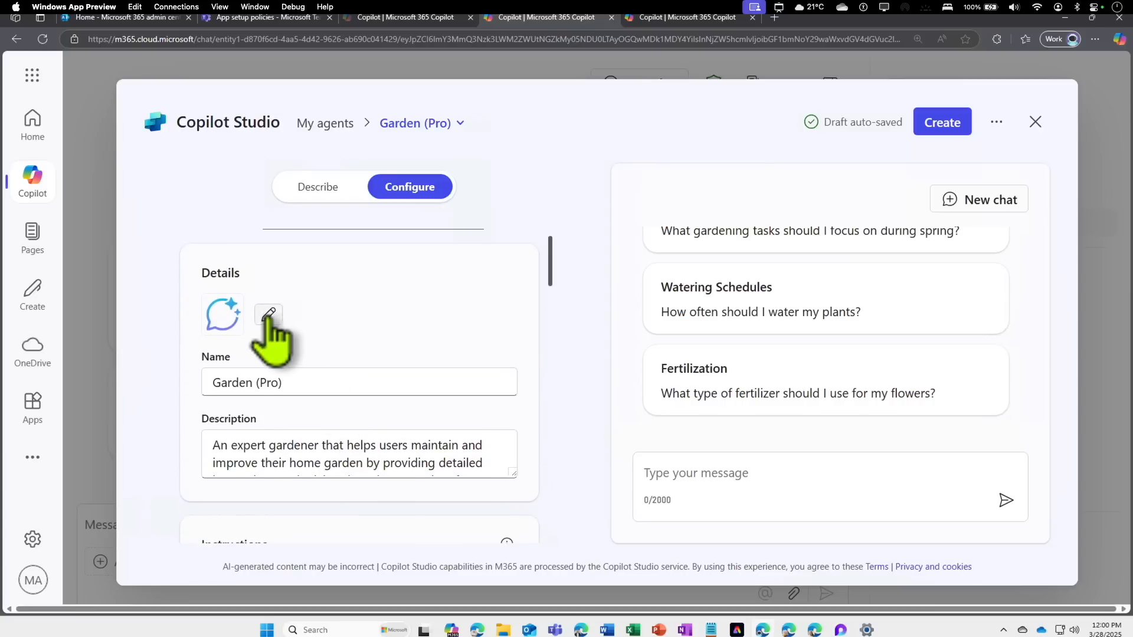
left_click(269, 314)
left_click(432, 393)
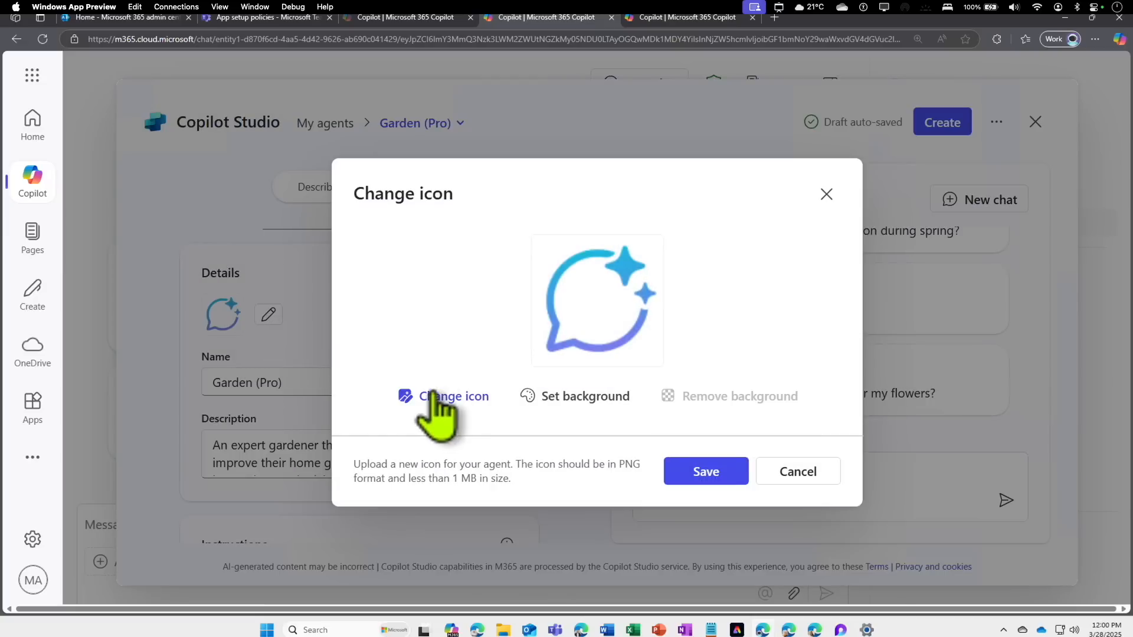
double_click(126, 115)
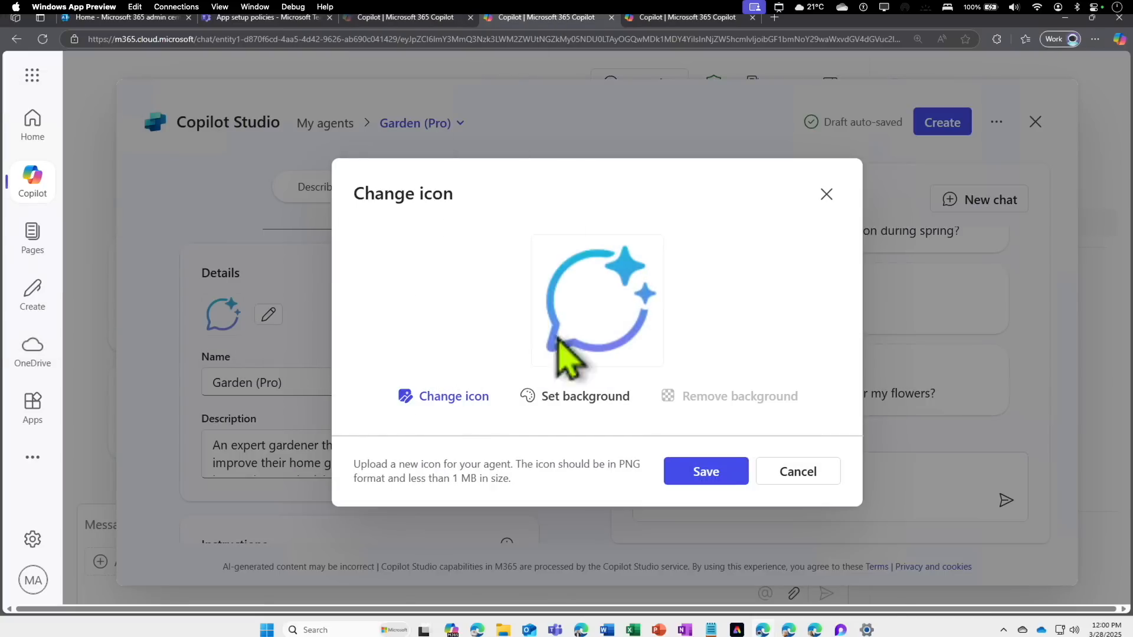
left_click(727, 475)
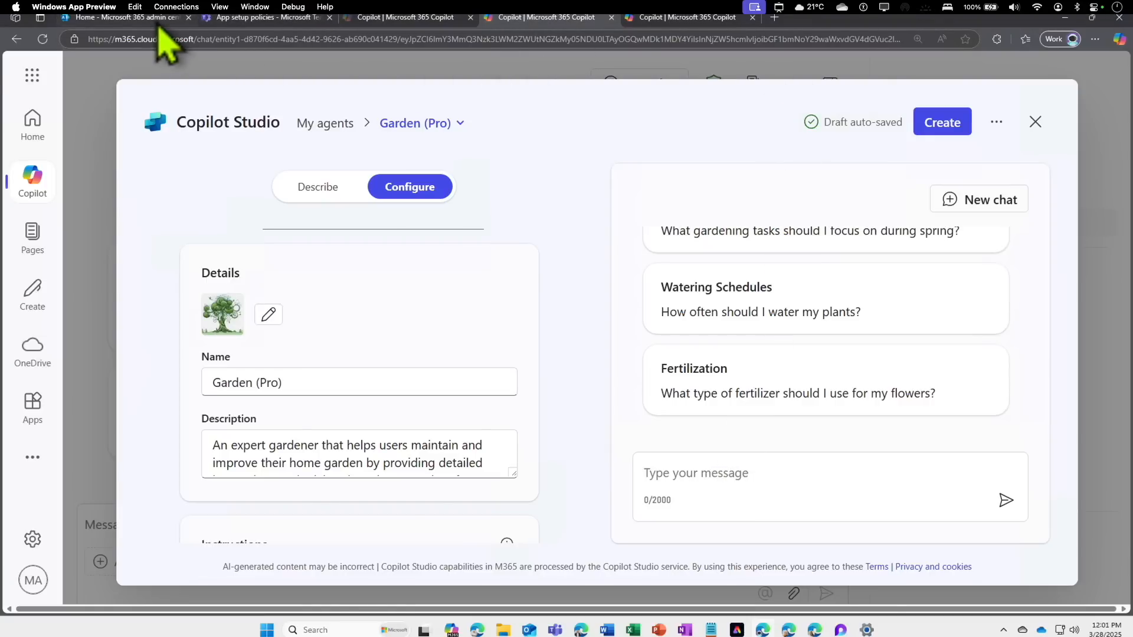
Step: Switch to SharePoint from the Microsoft 365 admin center and start creating a new site
left_click(158, 18)
left_click(20, 69)
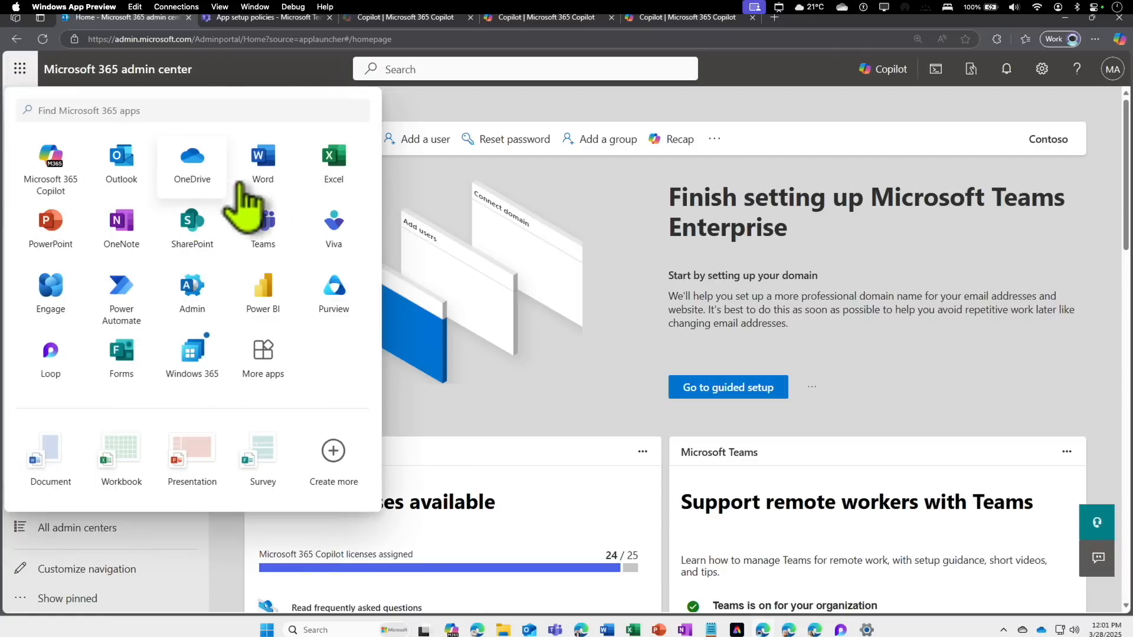
left_click(203, 221)
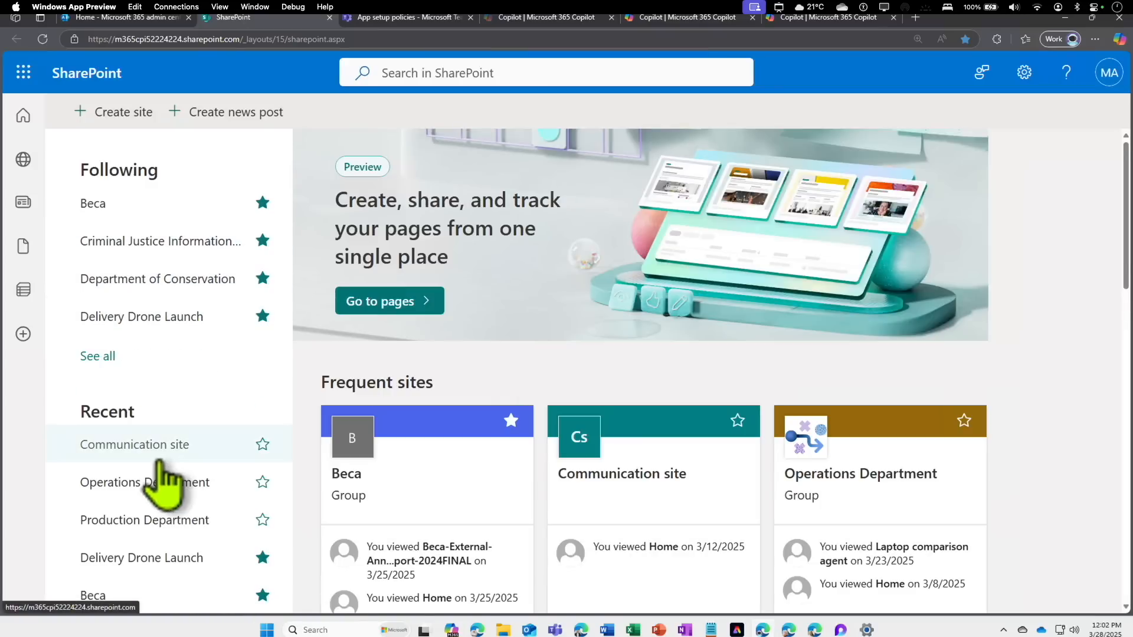
scroll(162, 481, "down", 3)
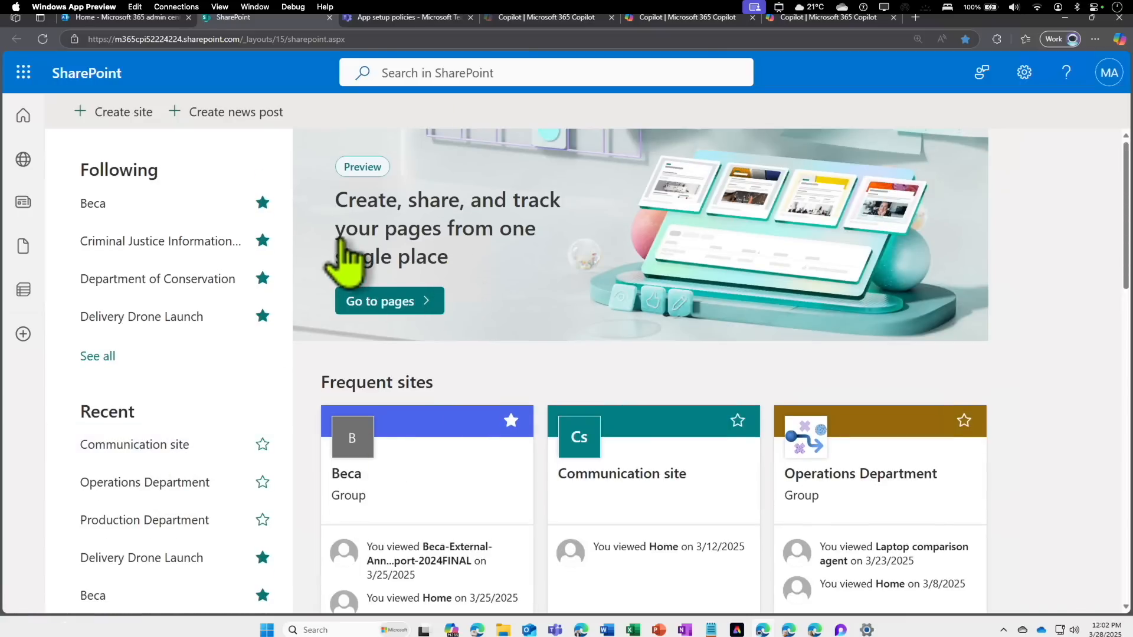
left_click(135, 142)
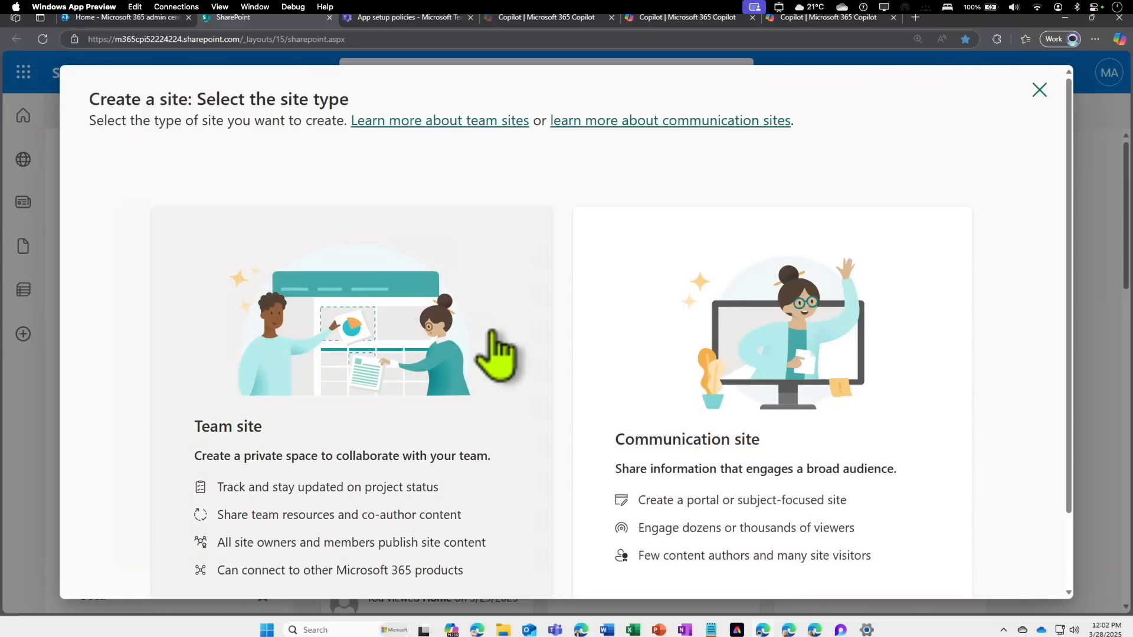
Step: Choose a team site based on Microsoft's Standard team template for the new site
scroll(497, 345, "down", 2)
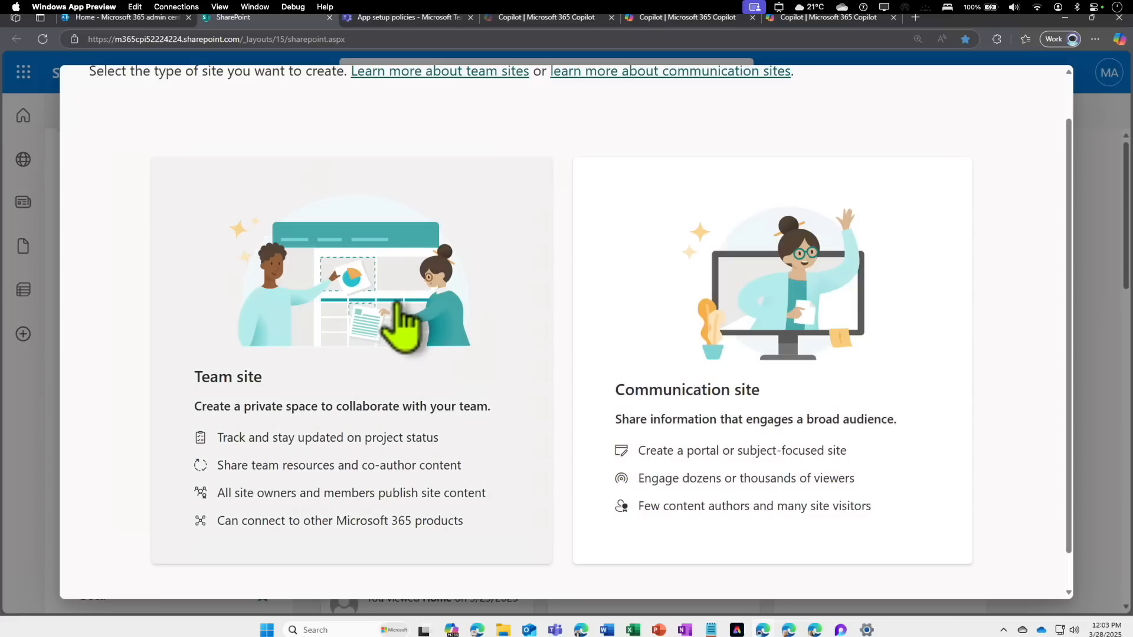
left_click(398, 334)
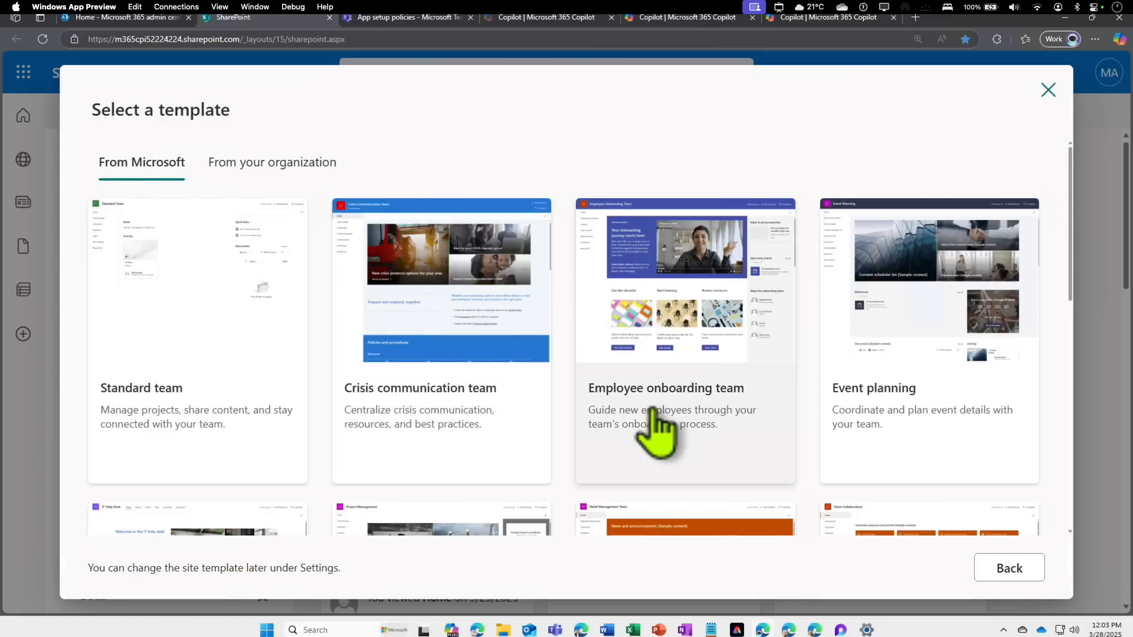
scroll(653, 429, "down", 10)
scroll(654, 429, "up", 10)
scroll(653, 428, "down", 5)
scroll(653, 428, "up", 5)
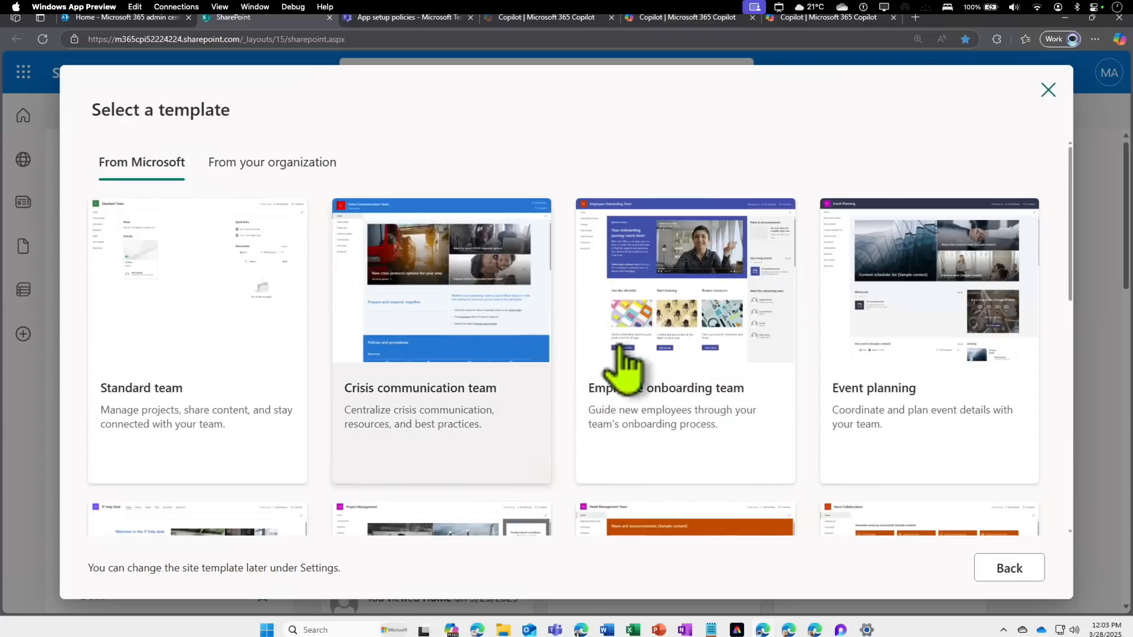
left_click(208, 330)
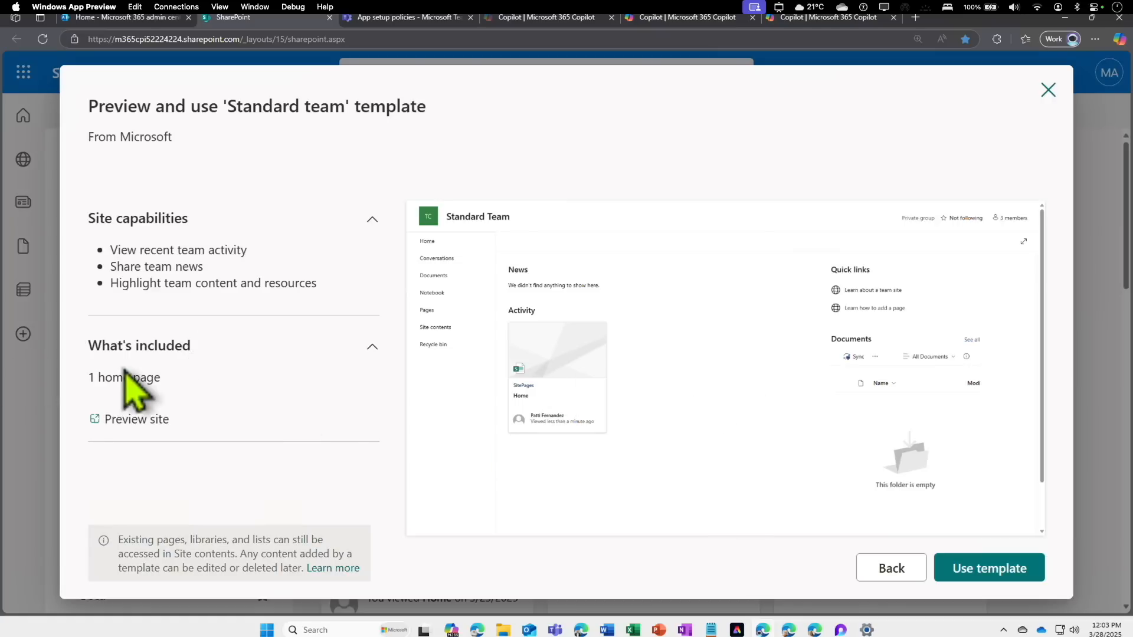
left_click(978, 571)
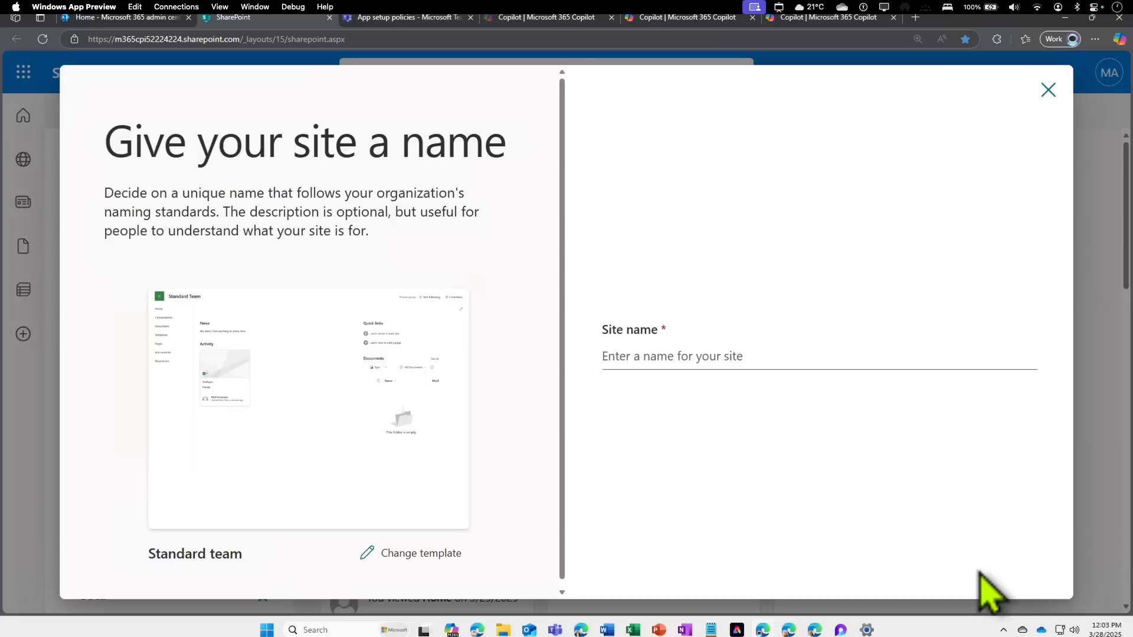
Step: Enter "Garden tips repository" as both the site name and the site description, and continue to the site options
left_click(759, 356)
type("Garden tips repository")
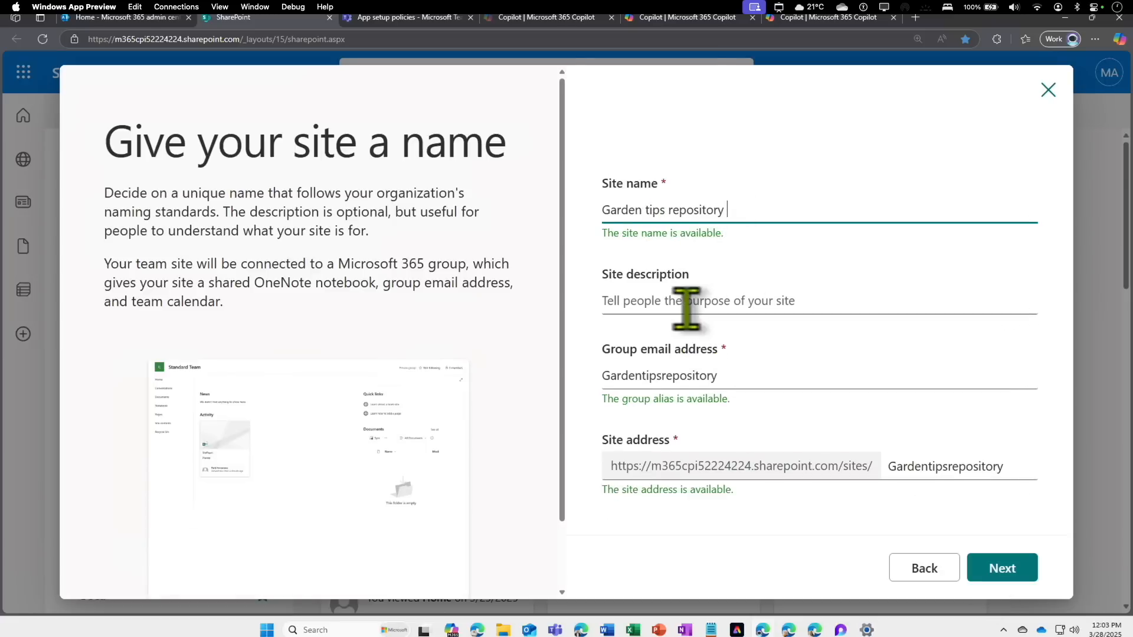
triple_click(684, 212)
key("ctrl+c")
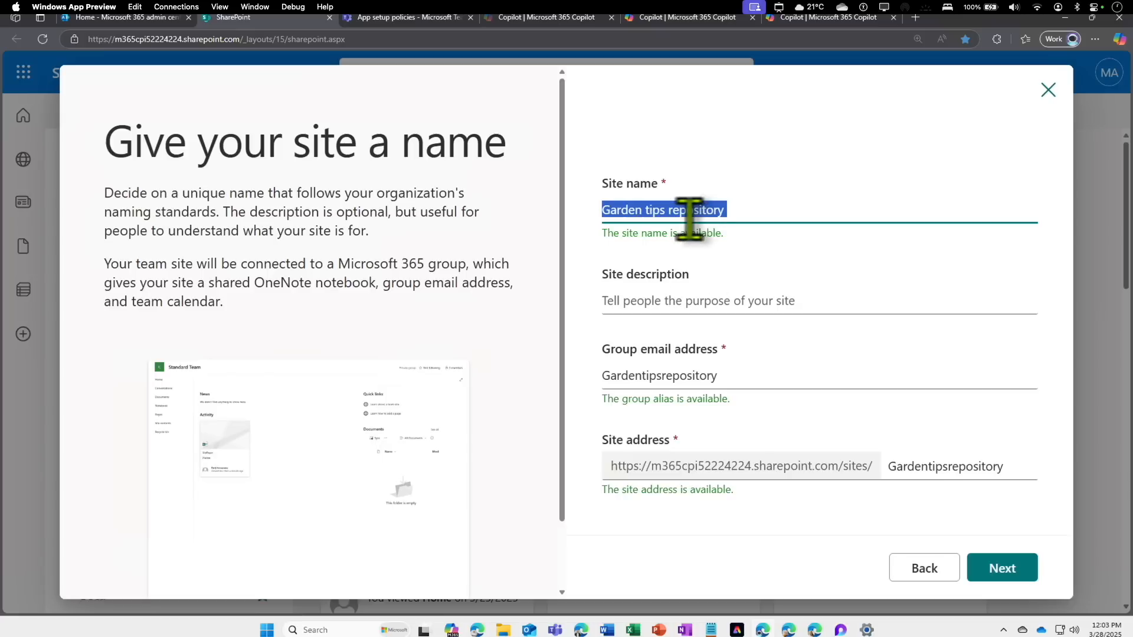
left_click(679, 302)
key("ctrl+v")
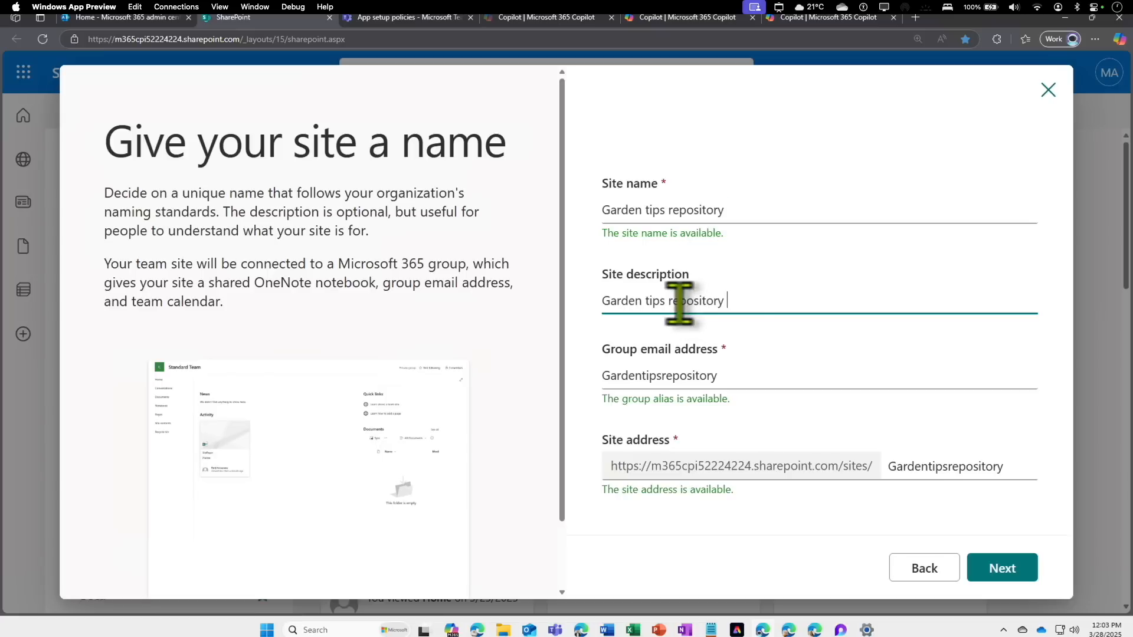
left_click(1001, 572)
Step: Keep sensitivity at None, set privacy to Public for anyone in the organization, and create the English site
left_click(739, 252)
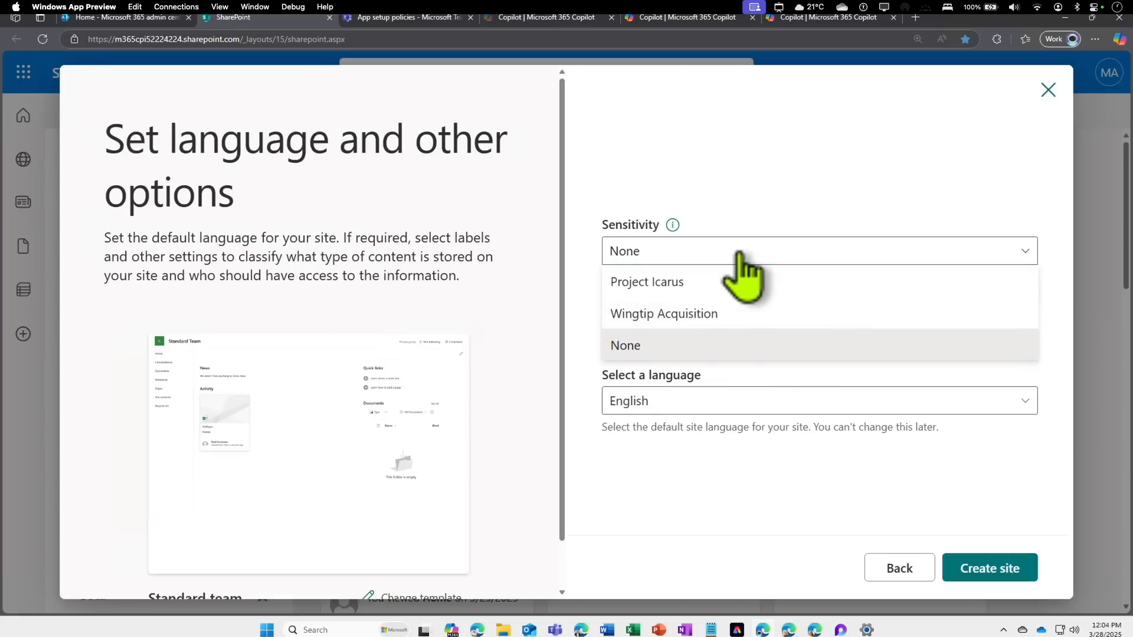
left_click(637, 348)
left_click(702, 333)
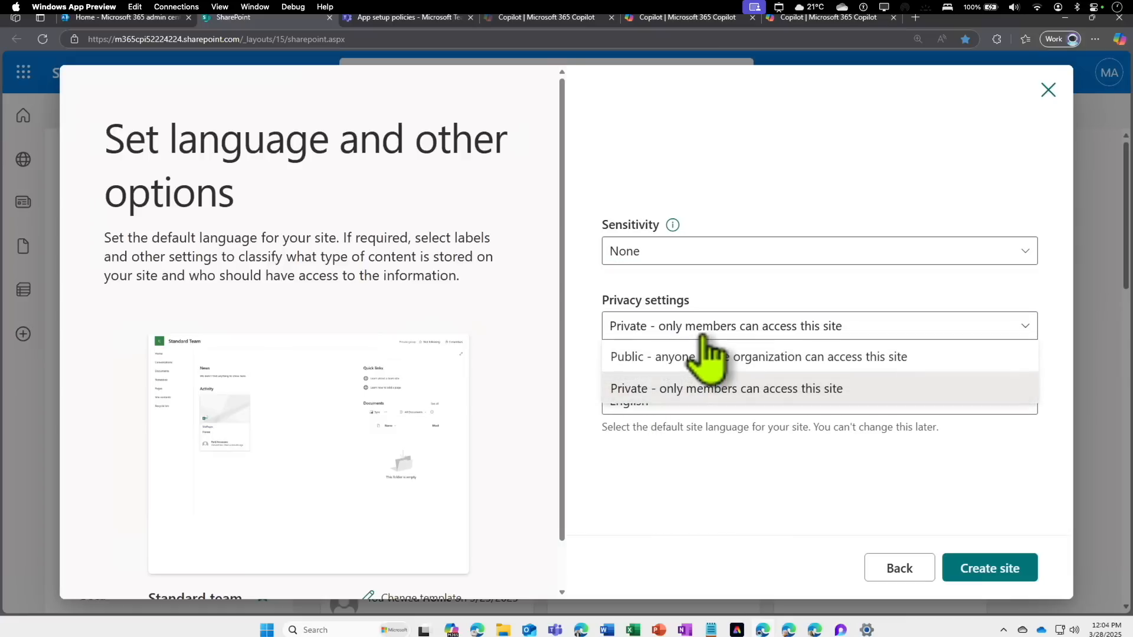
left_click(686, 360)
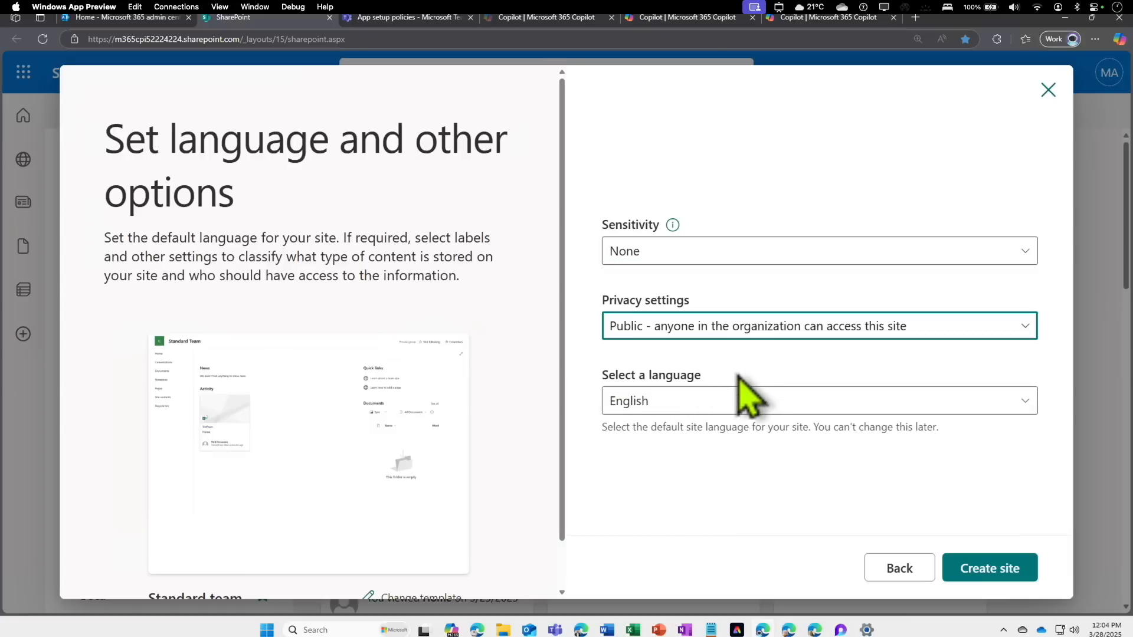
left_click(1003, 568)
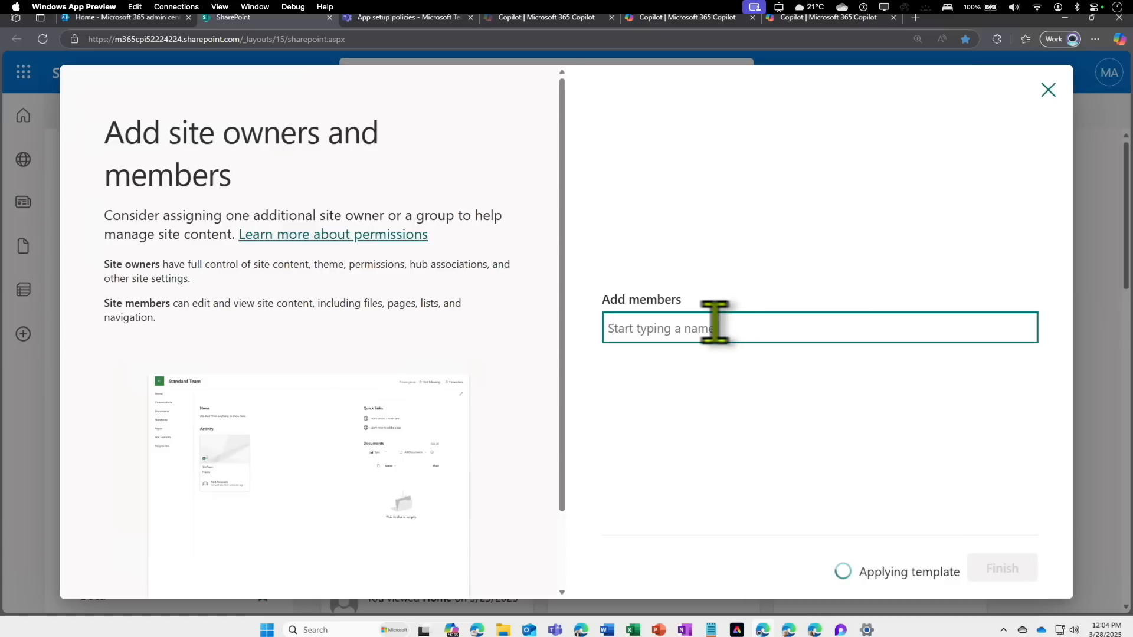
Step: Add the administrator account as owner and two colleagues as members, and finish the site setup
type("mod")
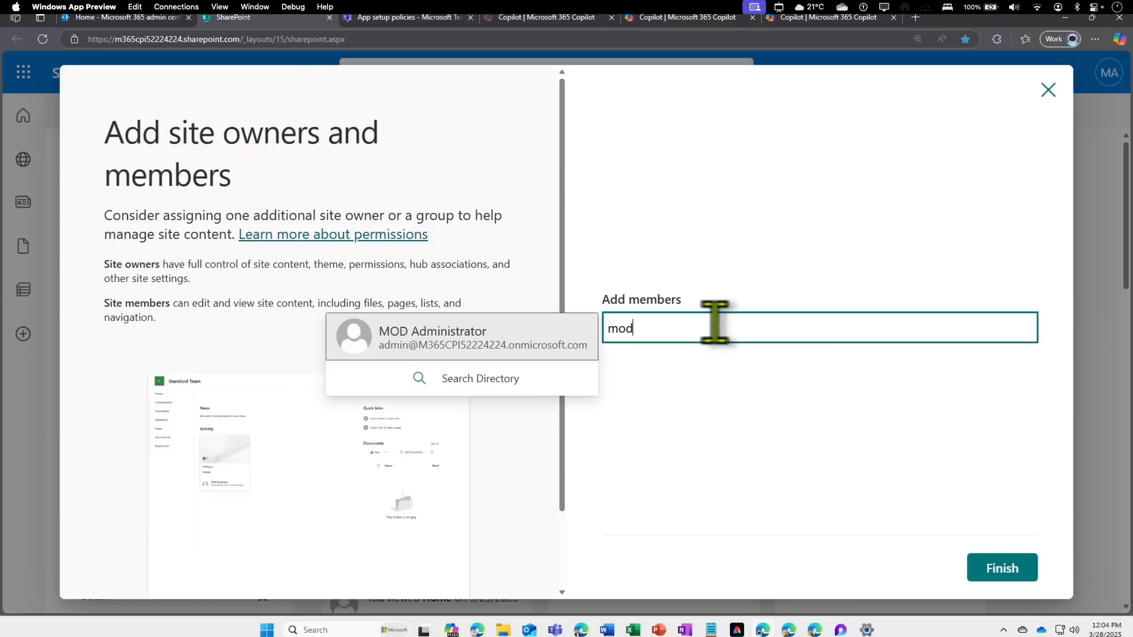
left_click(536, 341)
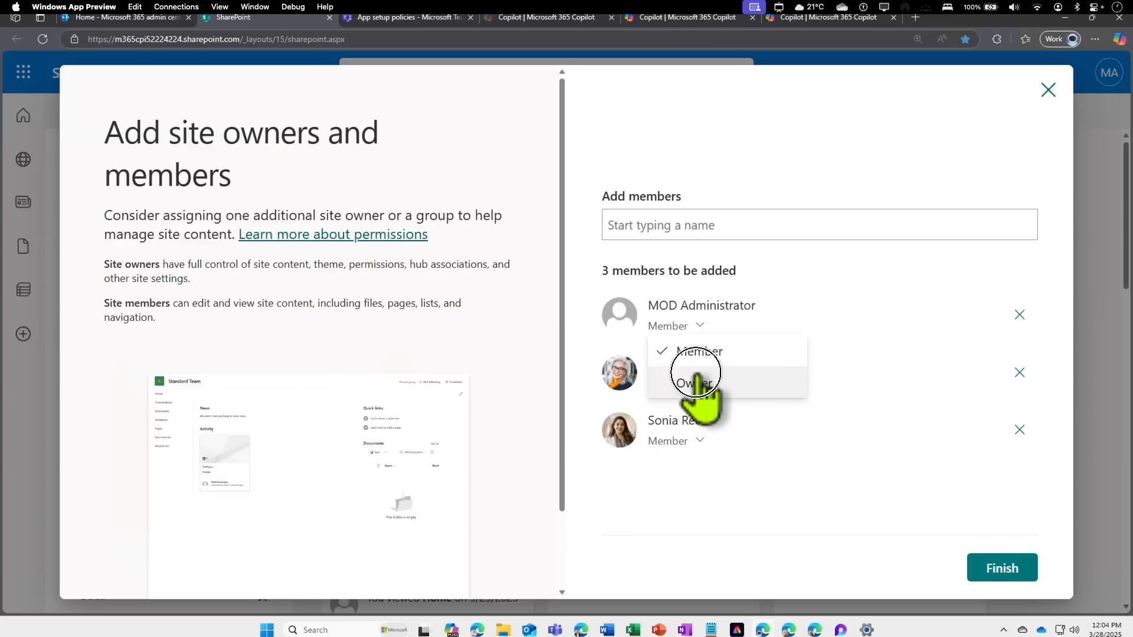
left_click(696, 373)
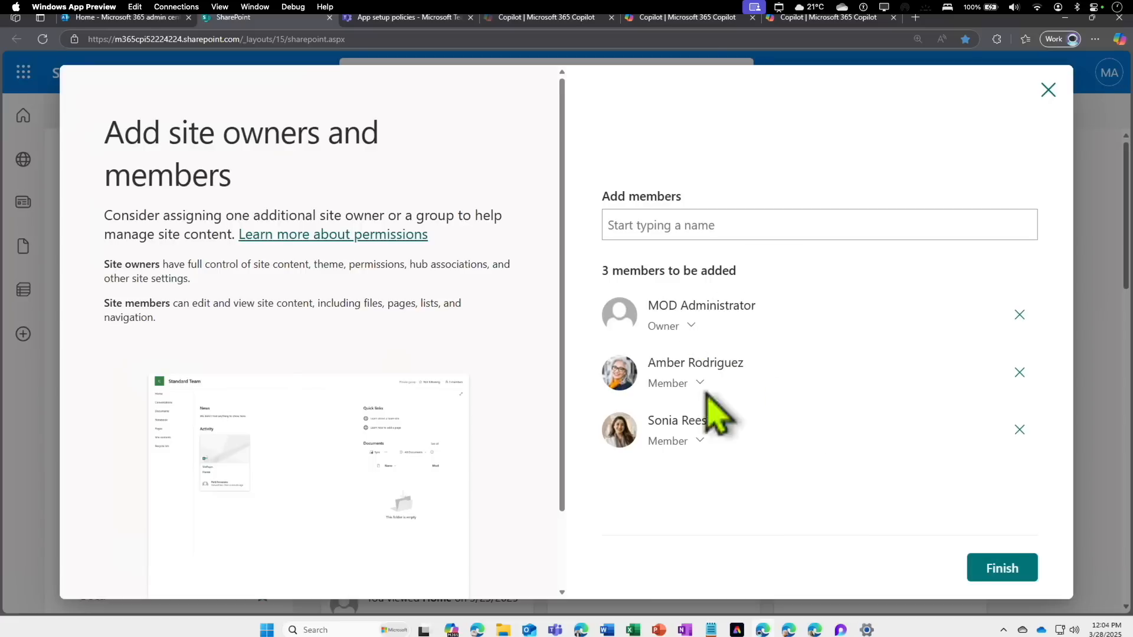
left_click(1024, 567)
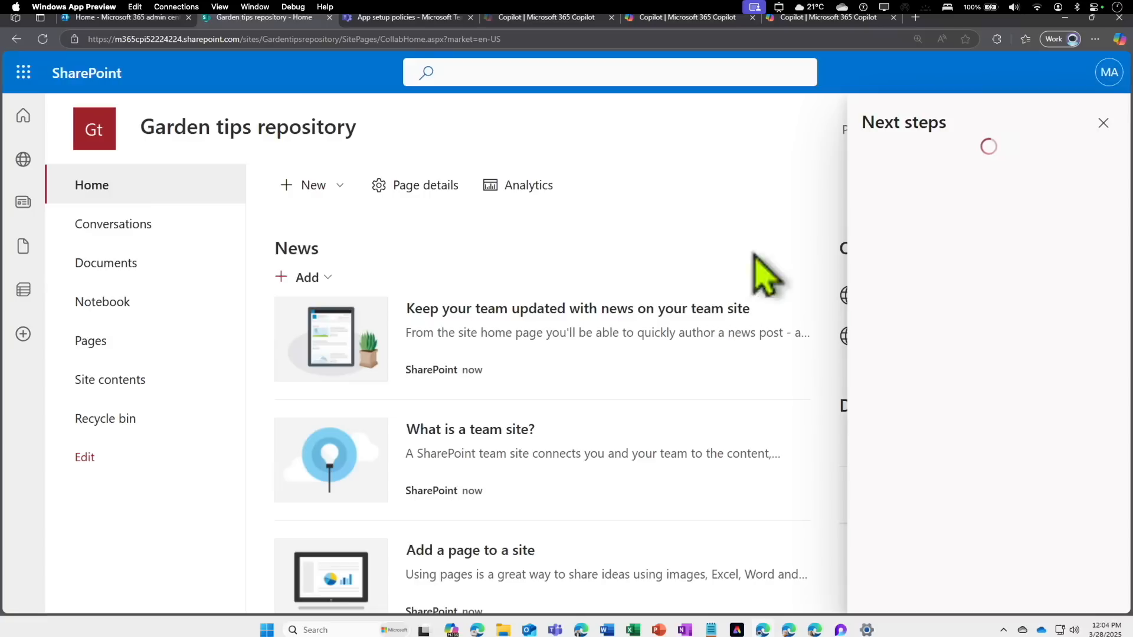
Step: Dismiss the next-steps pane, open the site's Documents library, and switch to File Explorer to open the Garden Tips docs folder in Downloads
left_click(1097, 124)
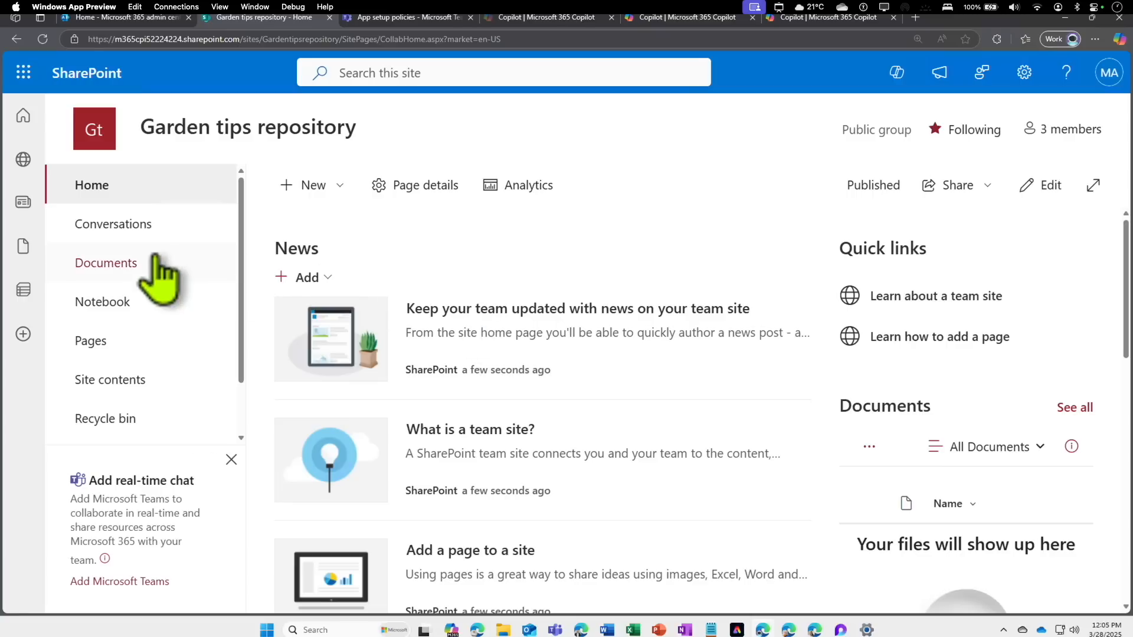
left_click(135, 263)
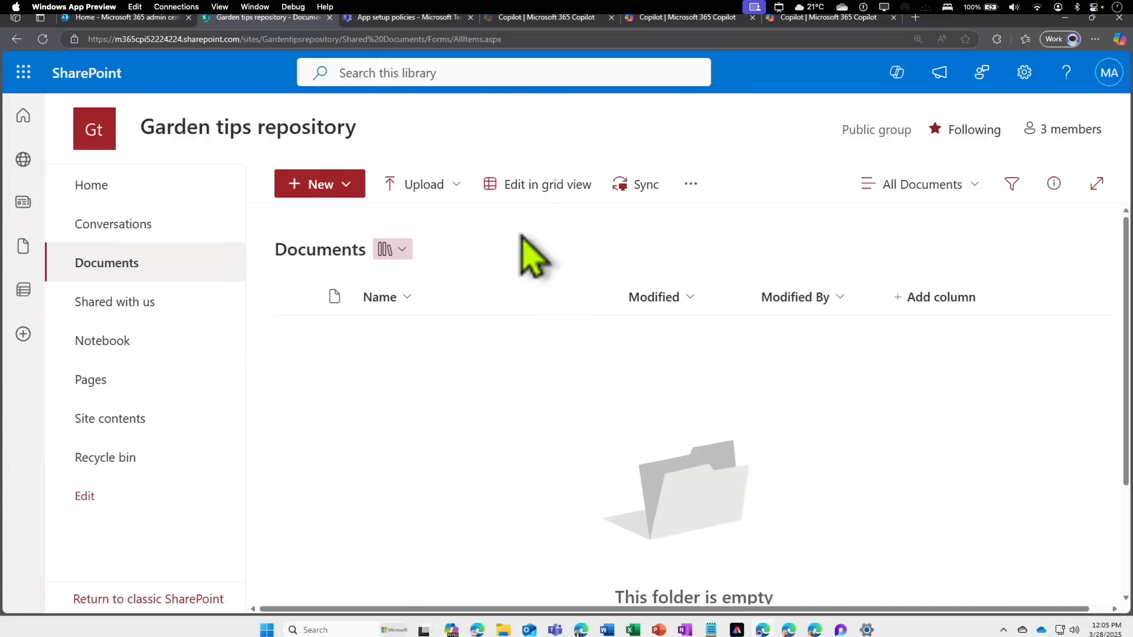
mouse_move(503, 630)
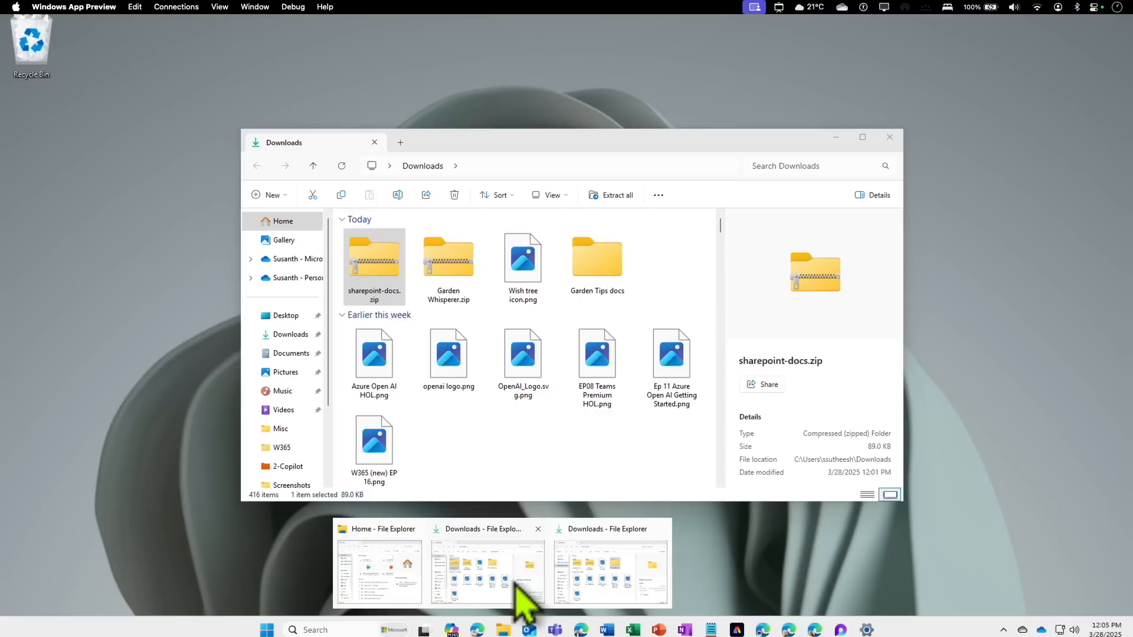
left_click(515, 587)
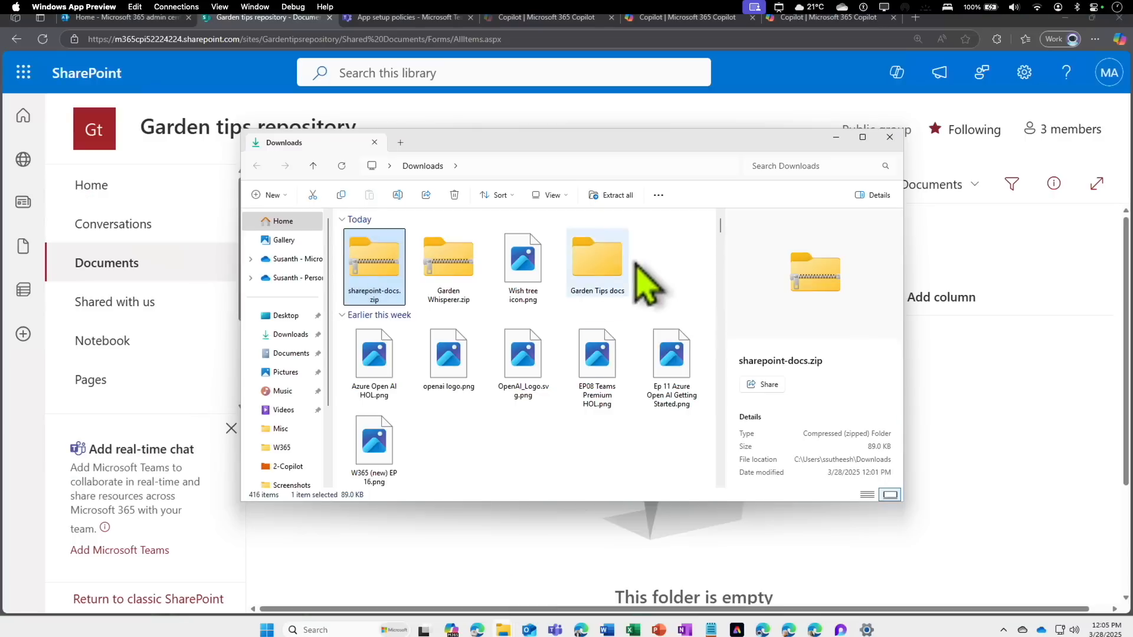
double_click(599, 261)
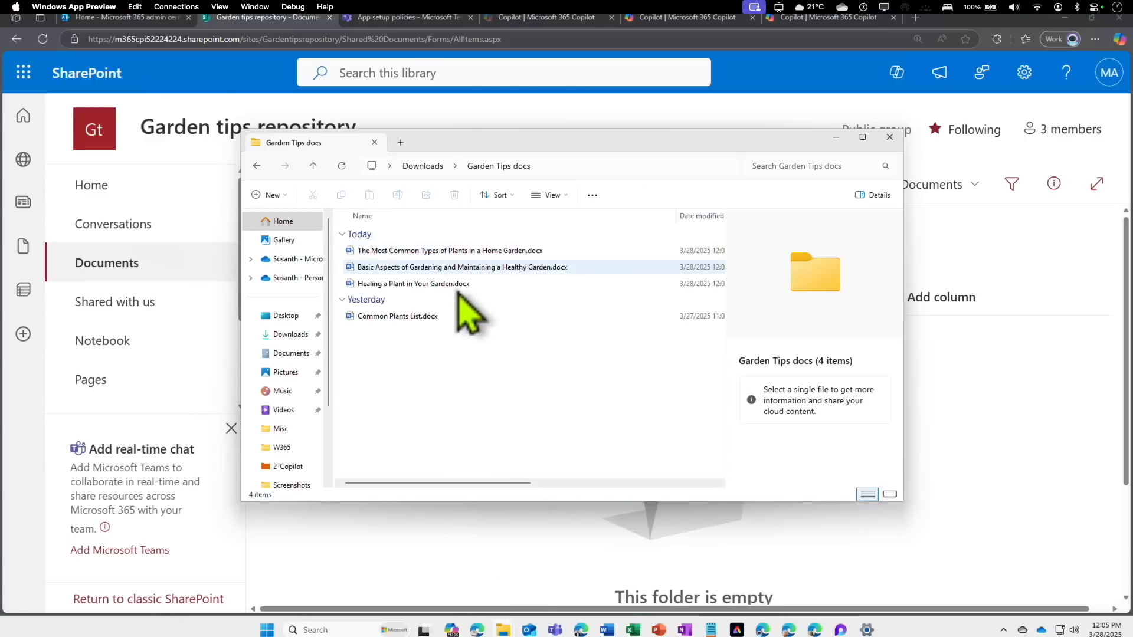
Step: Look through the plant entries and care tips in Common Plants List.docx, and close the document
double_click(448, 318)
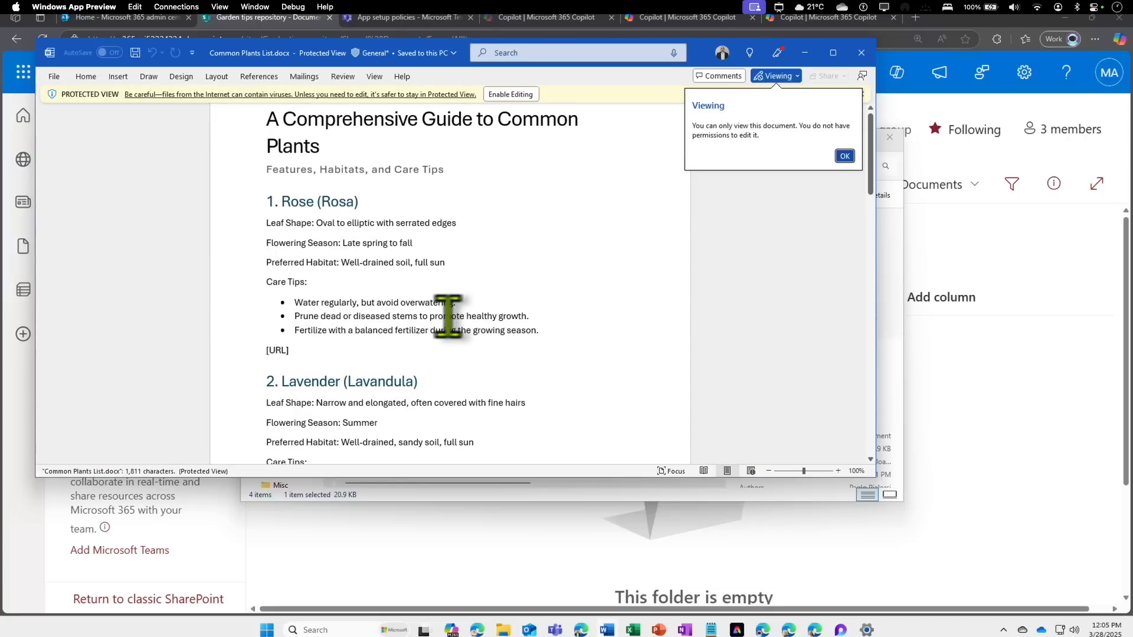
scroll(448, 317, "down", 5)
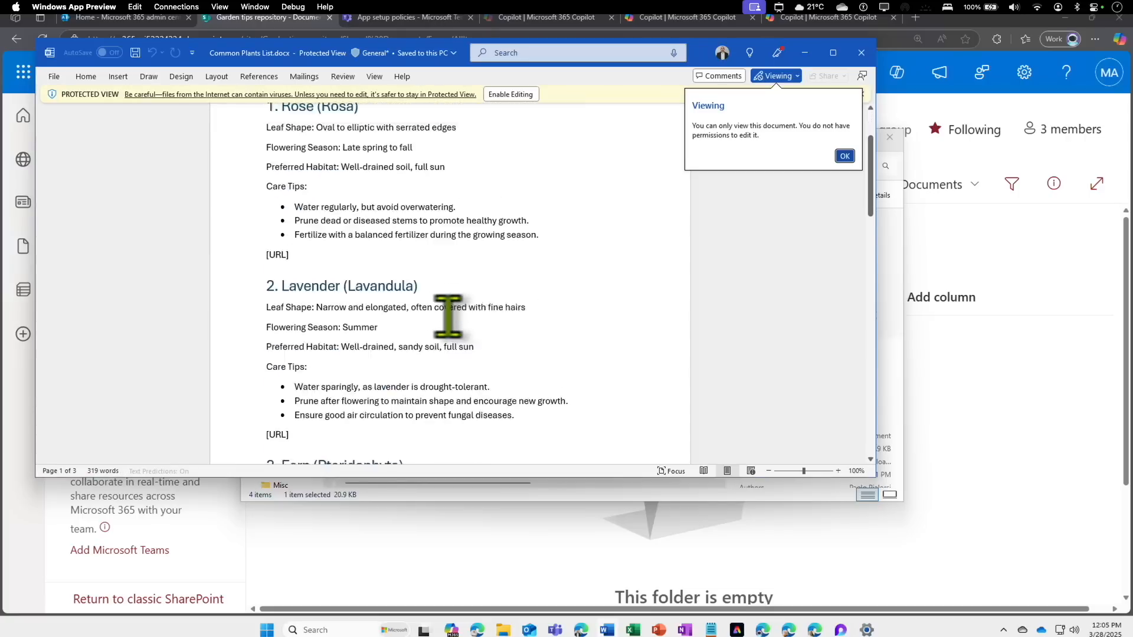
scroll(448, 317, "up", 3)
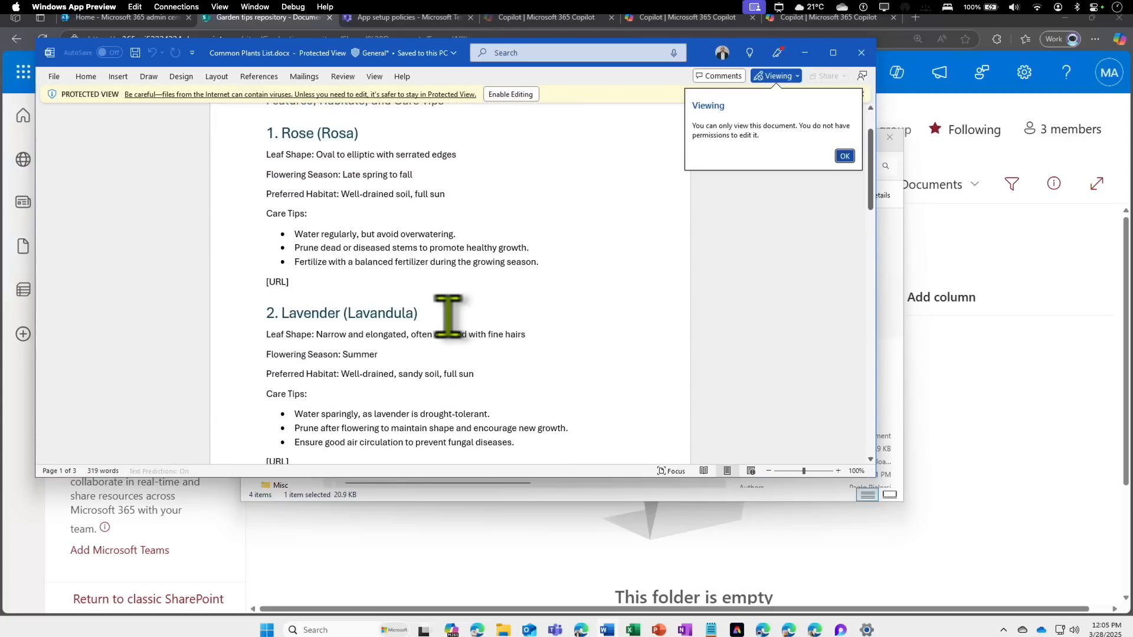
scroll(379, 299, "down", 3)
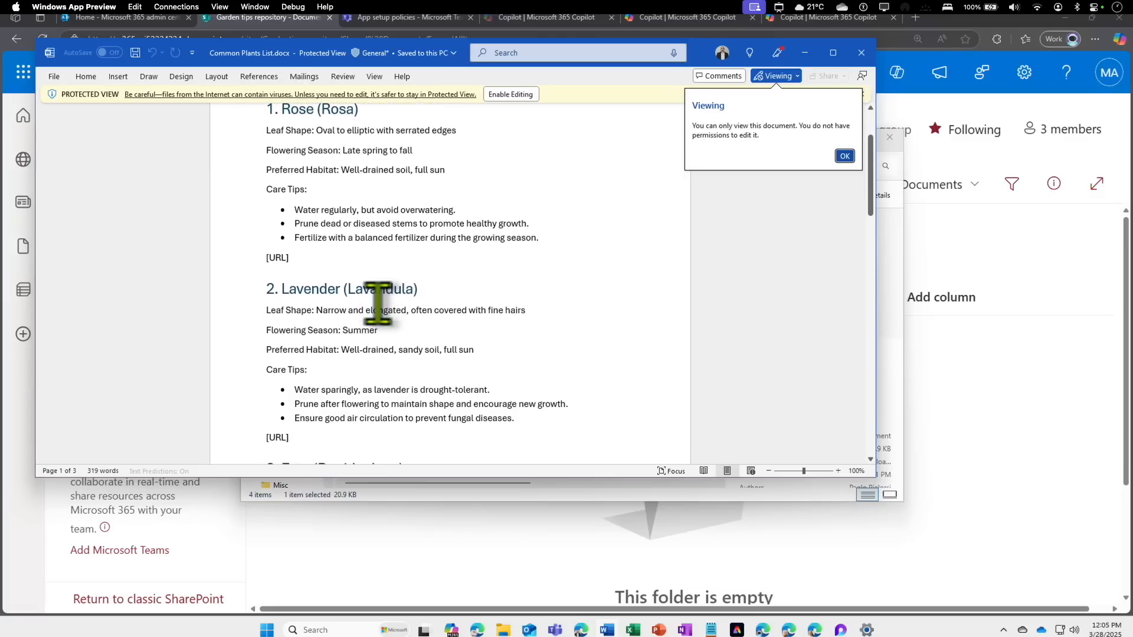
scroll(379, 299, "down", 20)
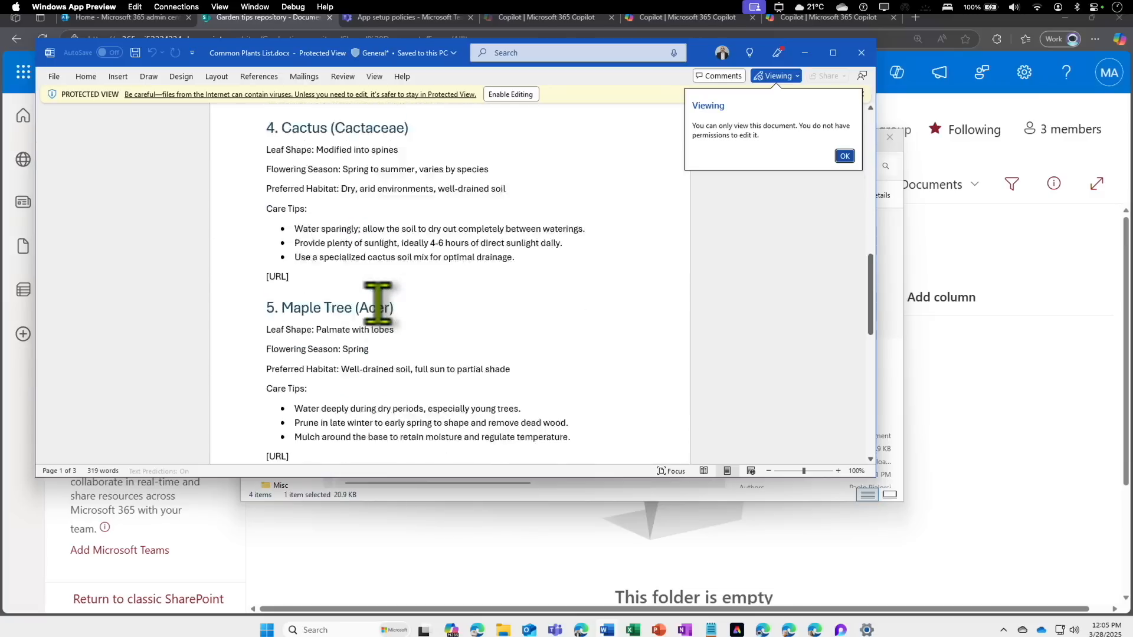
left_click(859, 49)
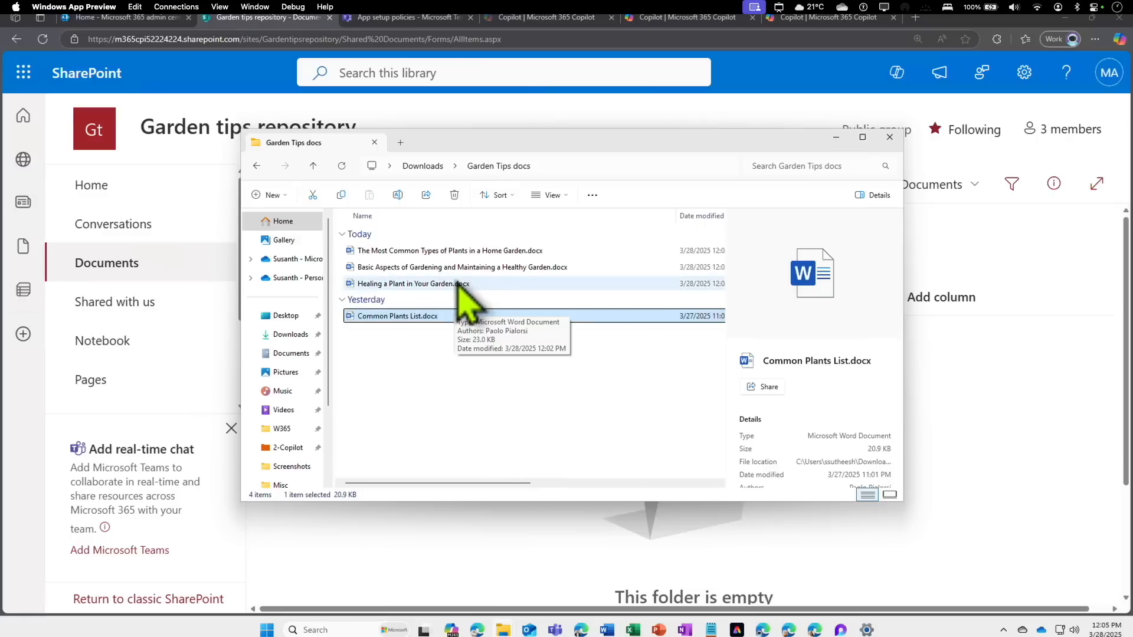
Step: Skim Healing a Plant in Your Garden.docx for its advice on plant problems and pests, and close it
double_click(459, 286)
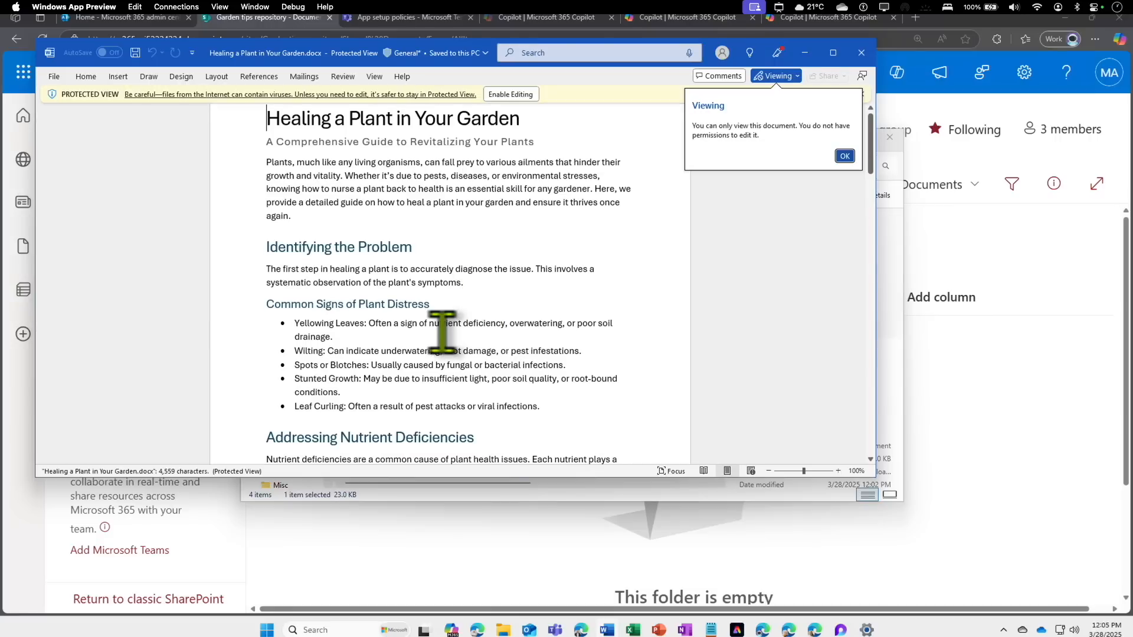
scroll(442, 332, "down", 15)
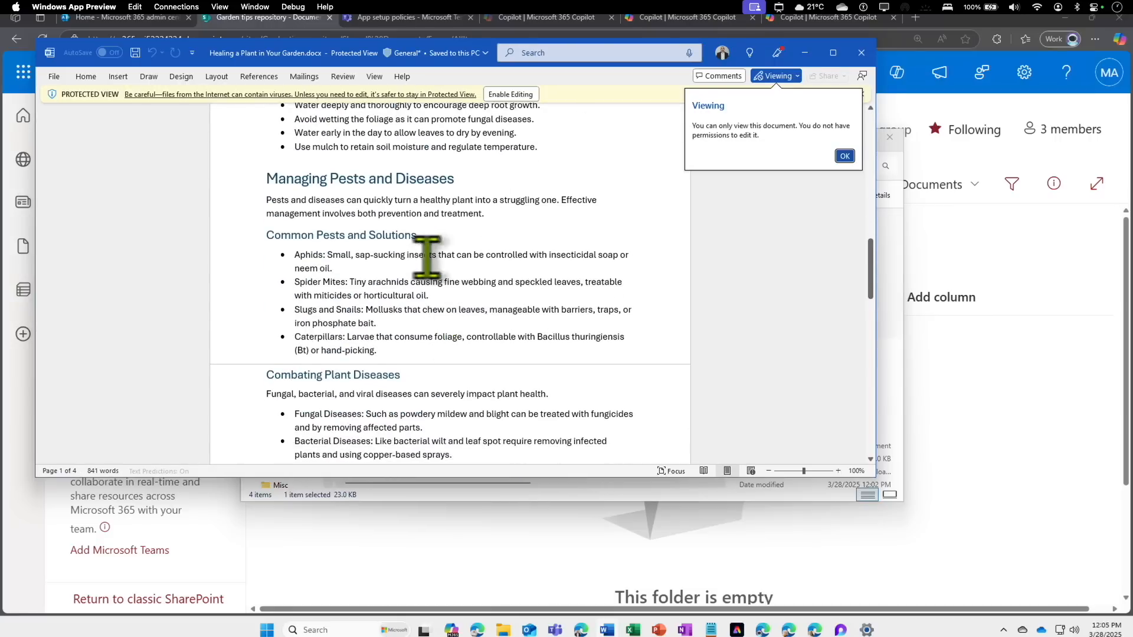
left_click(861, 53)
Step: Read through Basic Aspects of Gardening and Maintaining a Healthy Garden.docx down to its conclusion, and close it
left_click(455, 267)
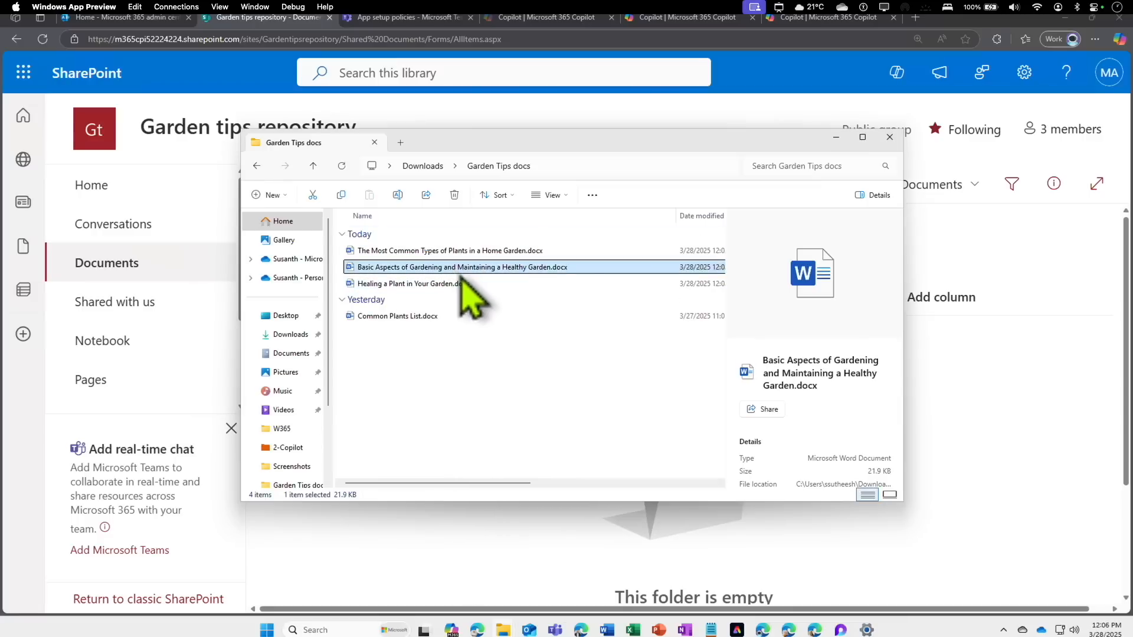
double_click(460, 272)
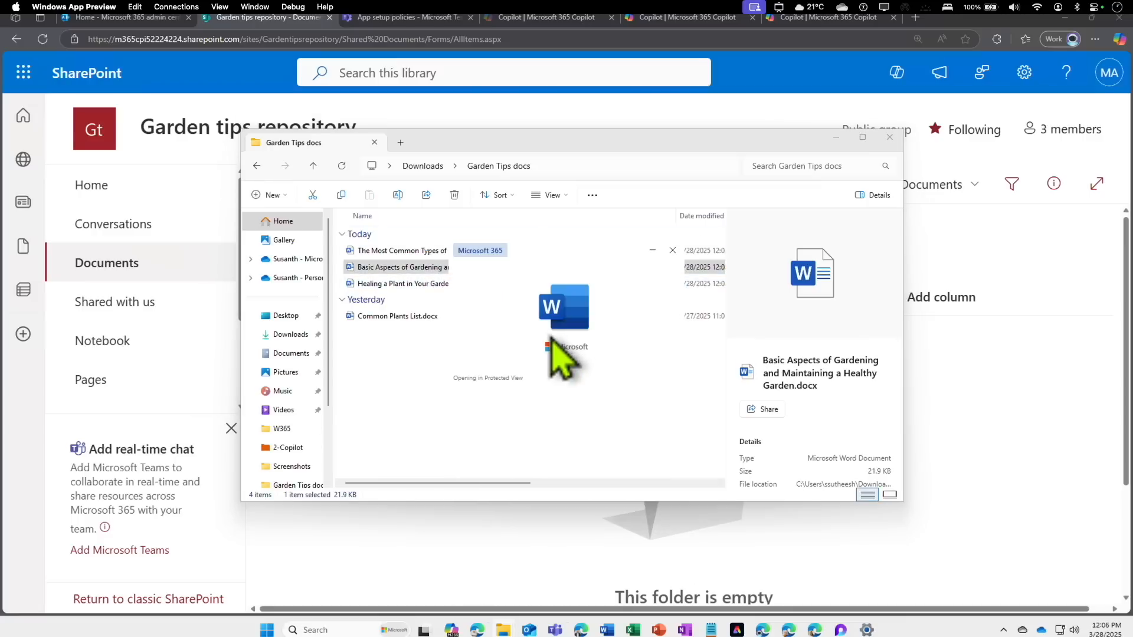
scroll(528, 353, "down", 15)
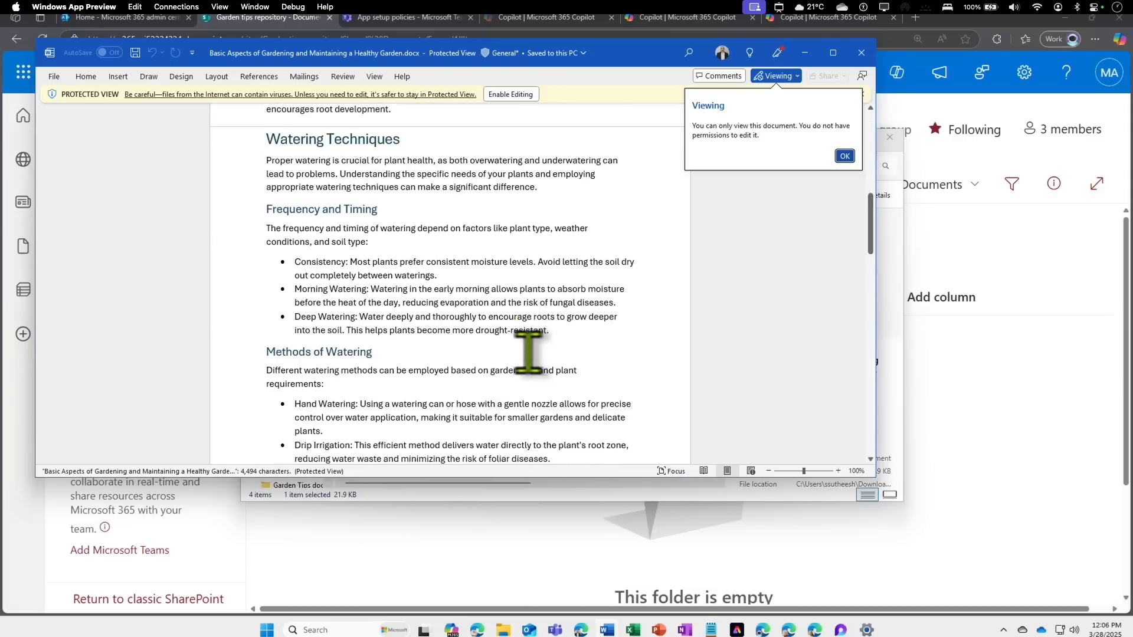
scroll(528, 353, "down", 10)
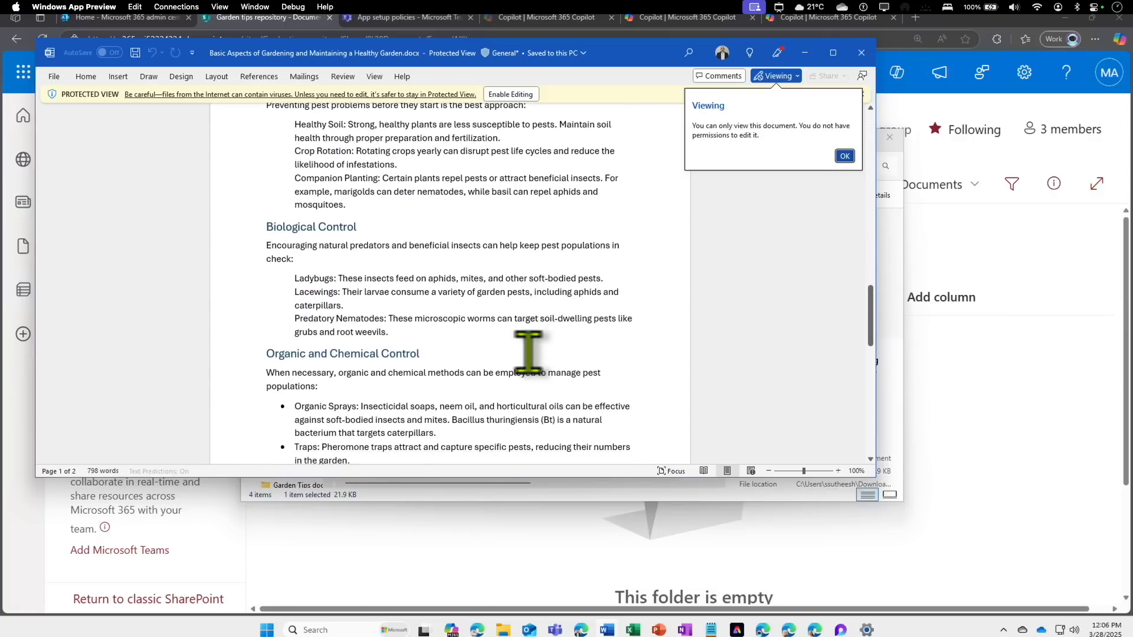
scroll(528, 353, "down", 1)
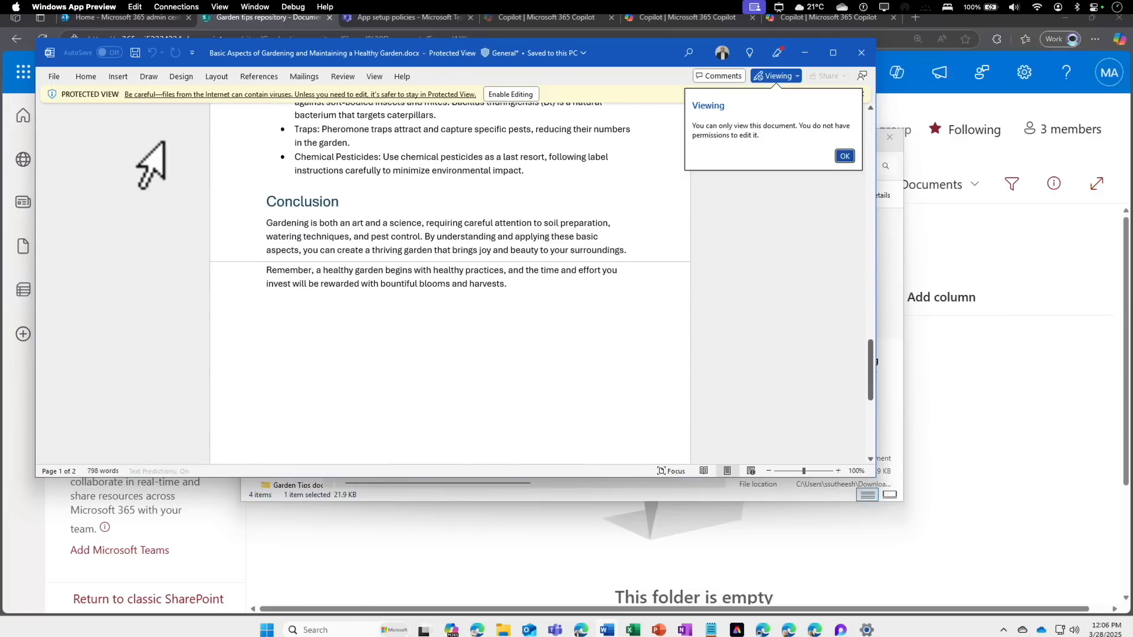
left_click(860, 53)
Step: Skim the plant categories in The Most Common Types of Plants in a Home Garden.docx, and close it
left_click(471, 250)
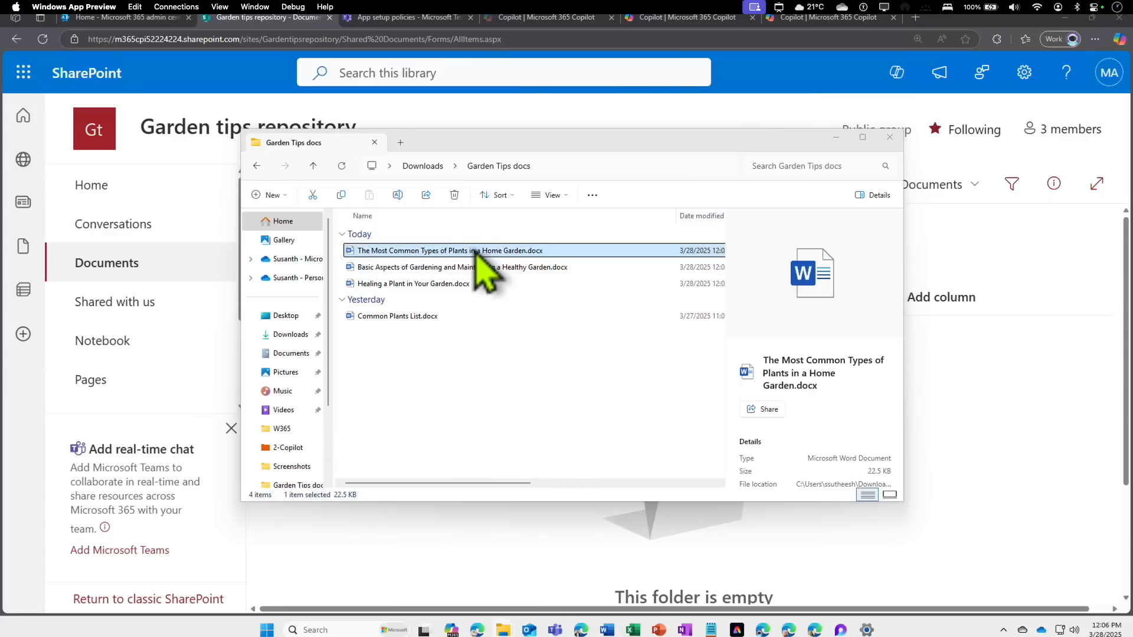
double_click(476, 251)
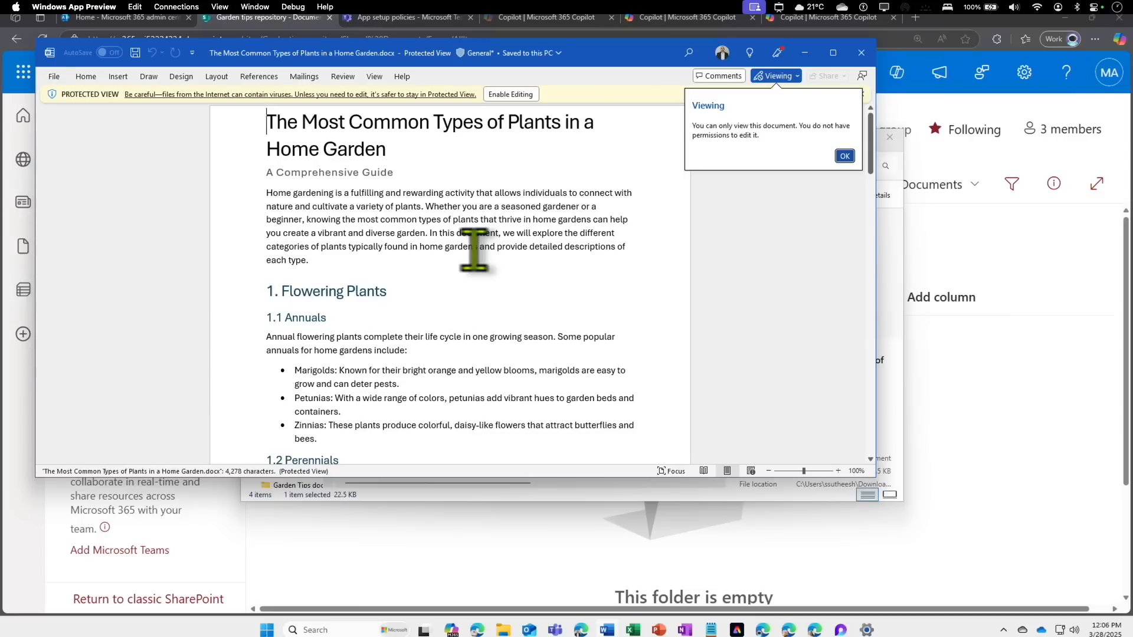
scroll(475, 251, "down", 2)
scroll(476, 250, "down", 10)
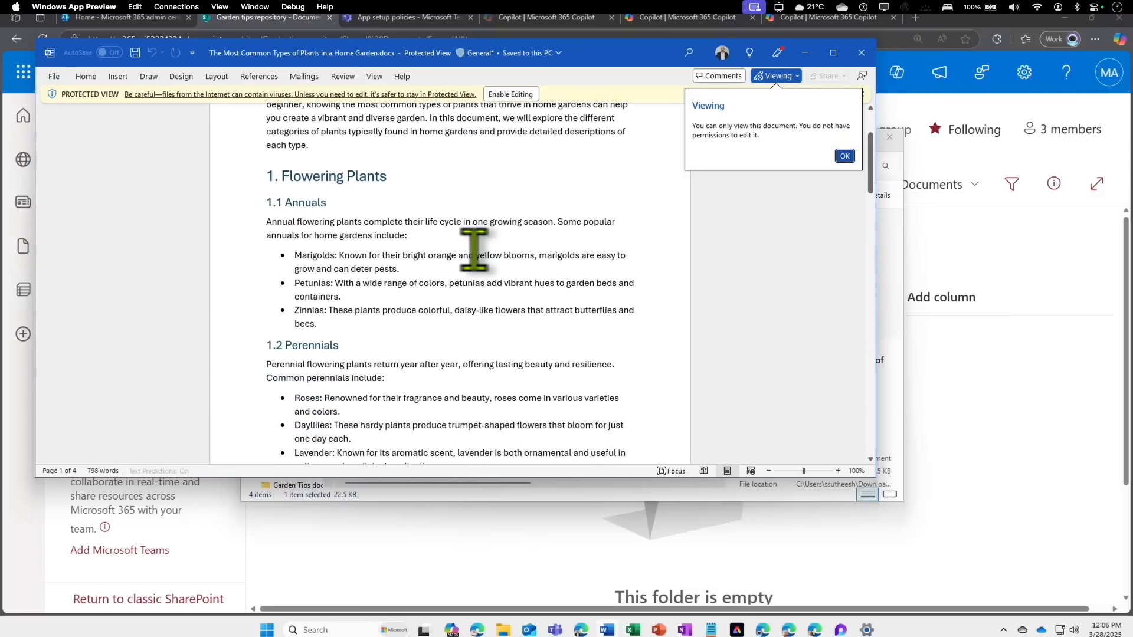
scroll(476, 250, "down", 6)
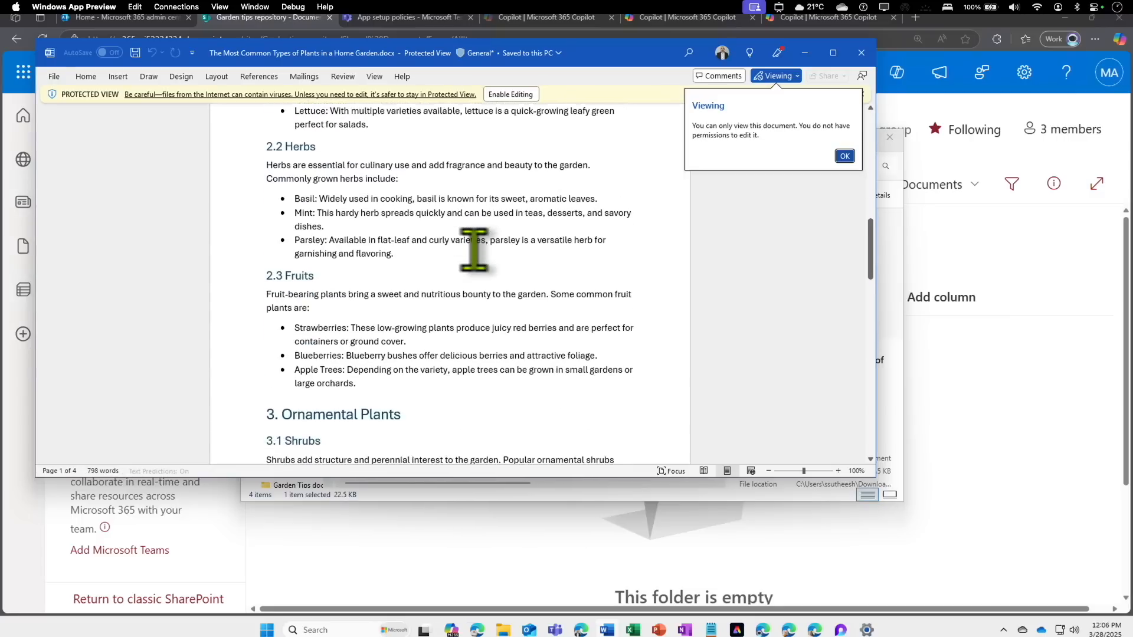
left_click(861, 52)
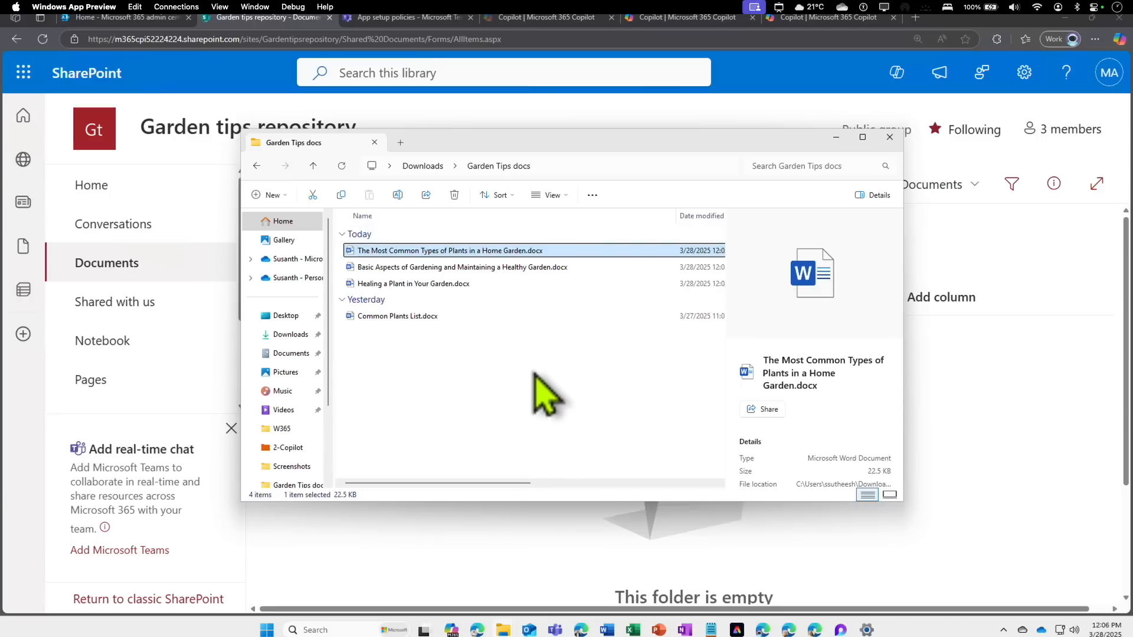
Step: Upload all four Word documents from the Garden Tips docs folder to the Garden tips repository's Documents library
left_click_drag(634, 139, 968, 184)
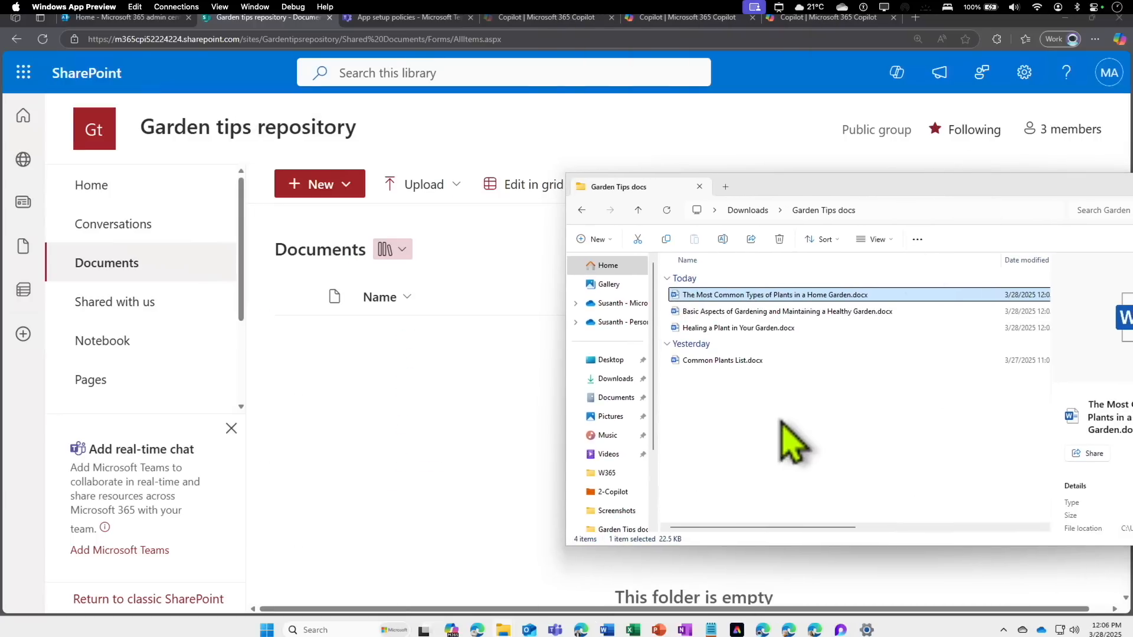
left_click_drag(780, 419, 731, 262)
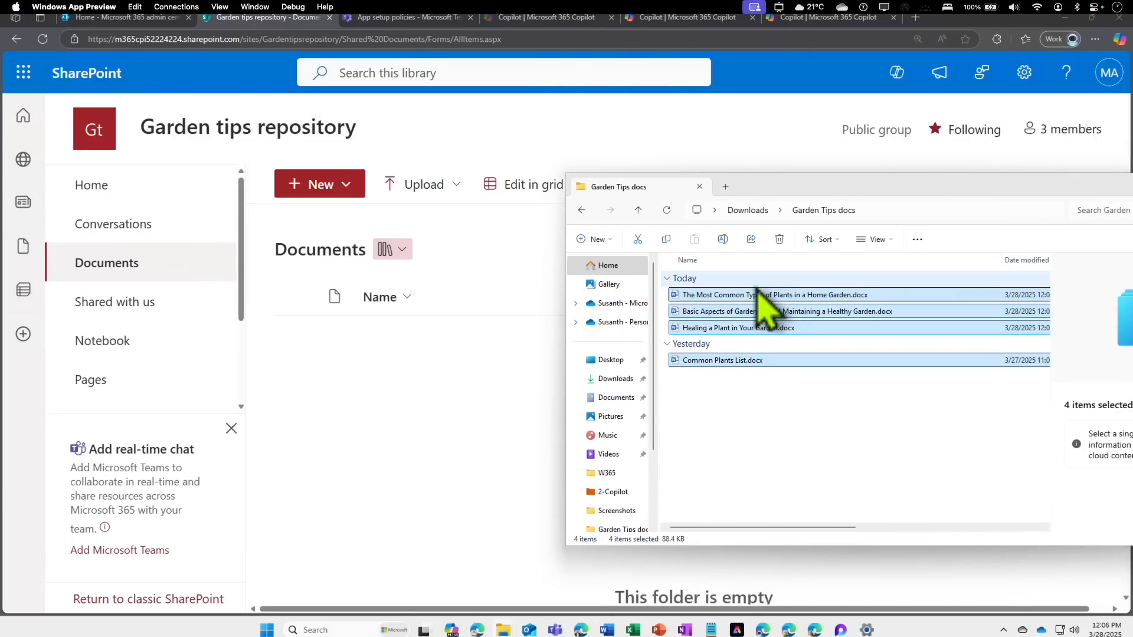
left_click(755, 281)
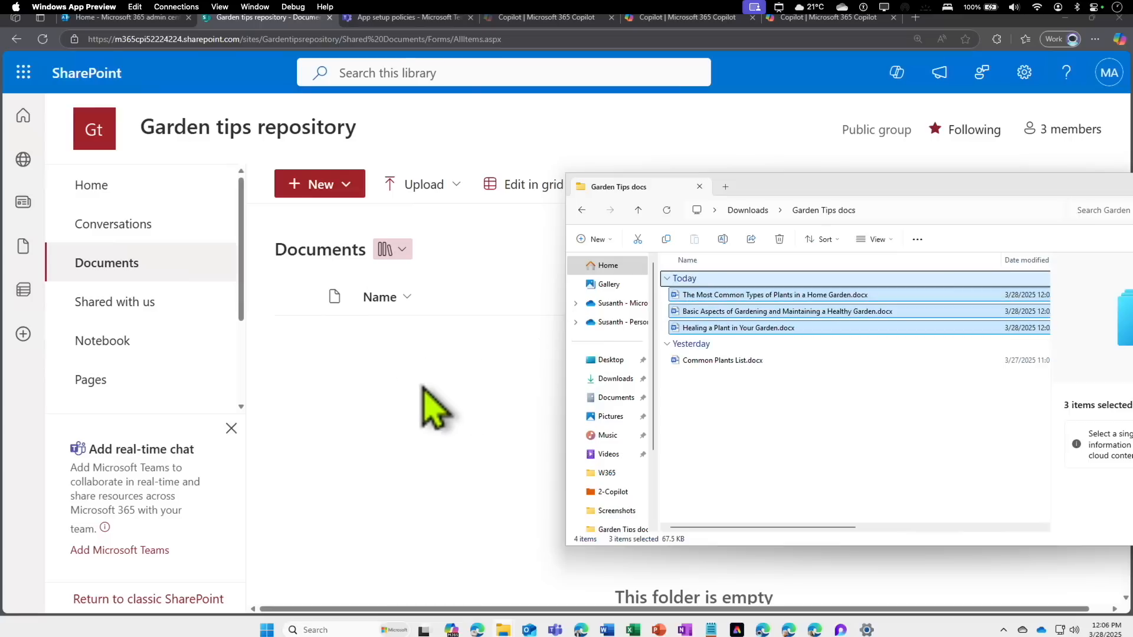
left_click_drag(803, 402, 735, 289)
left_click_drag(734, 295, 413, 426)
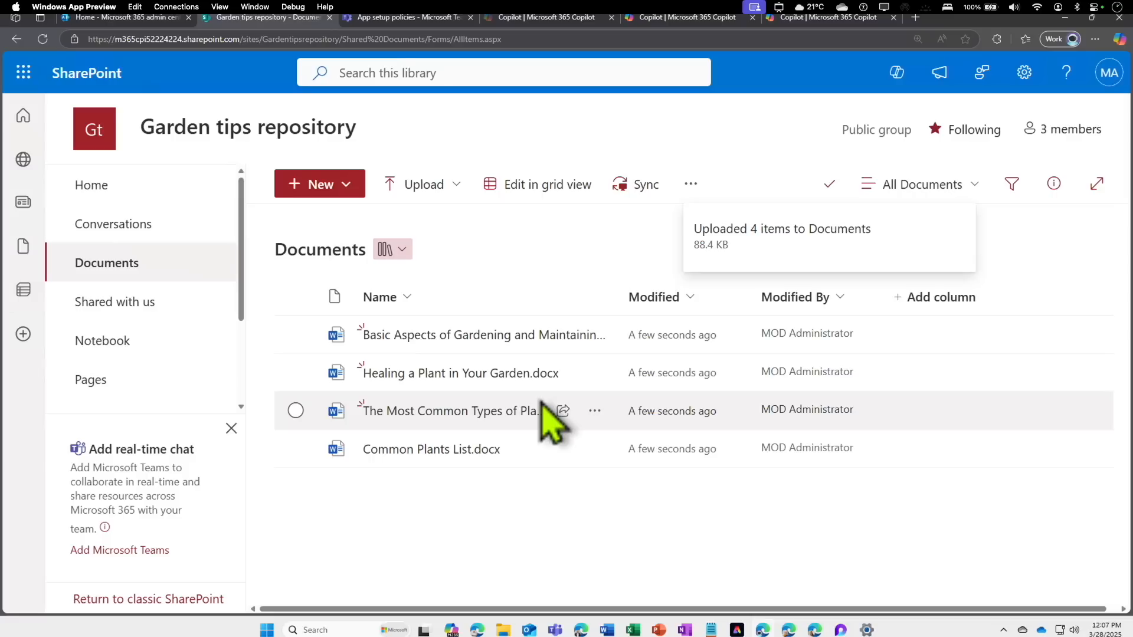
left_click(126, 185)
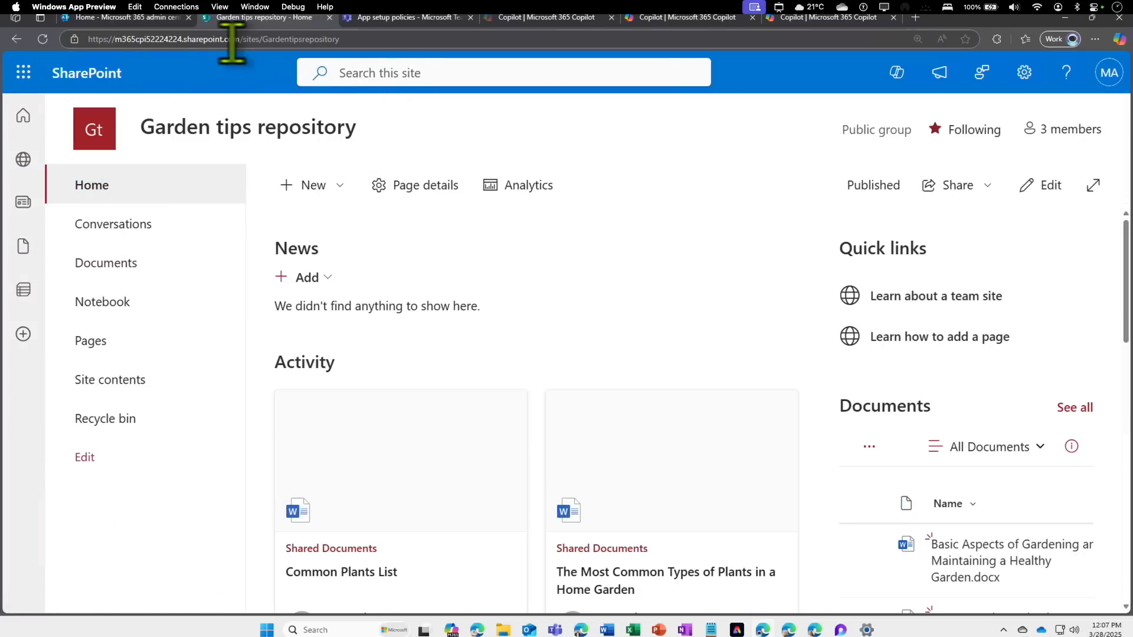
key("ctrl+l")
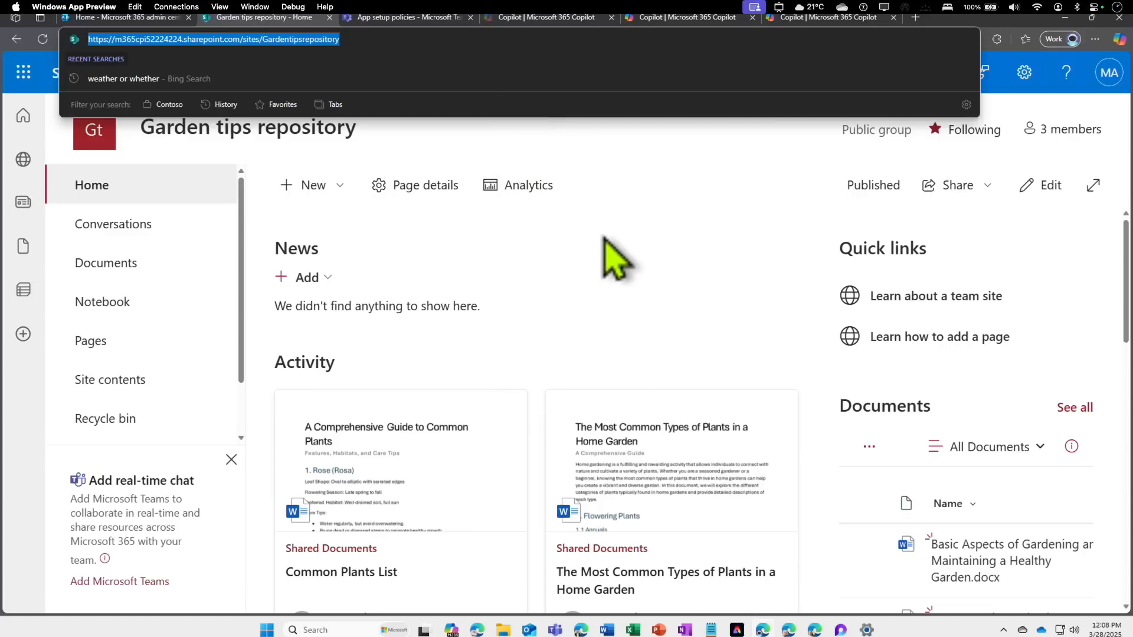
mouse_move(763, 629)
right_click(711, 630)
left_click(712, 631)
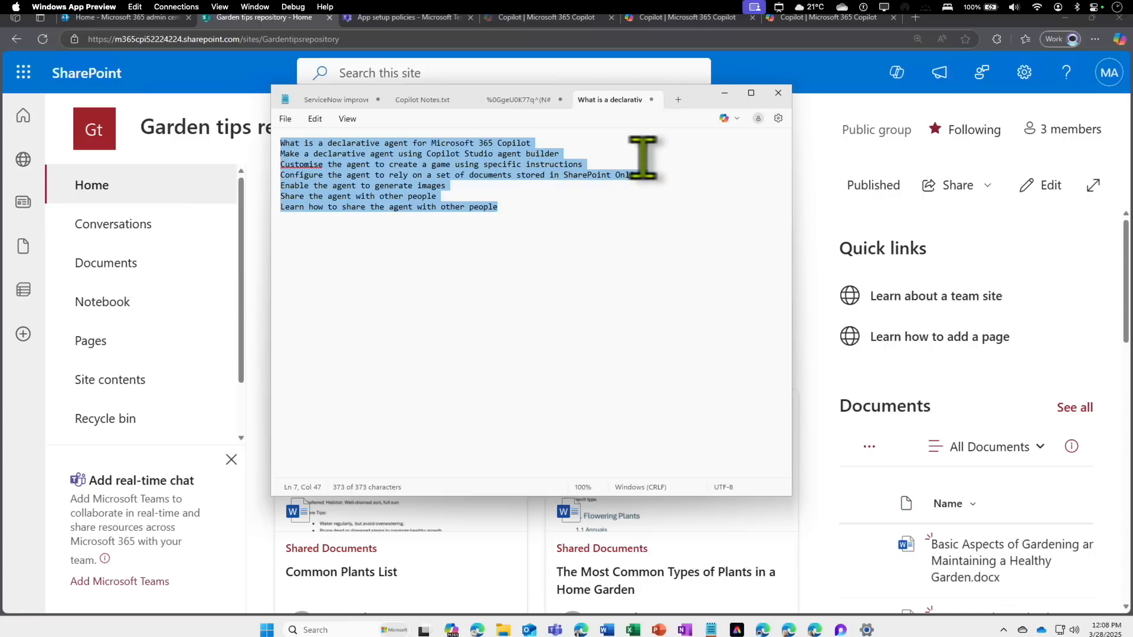
left_click(678, 99)
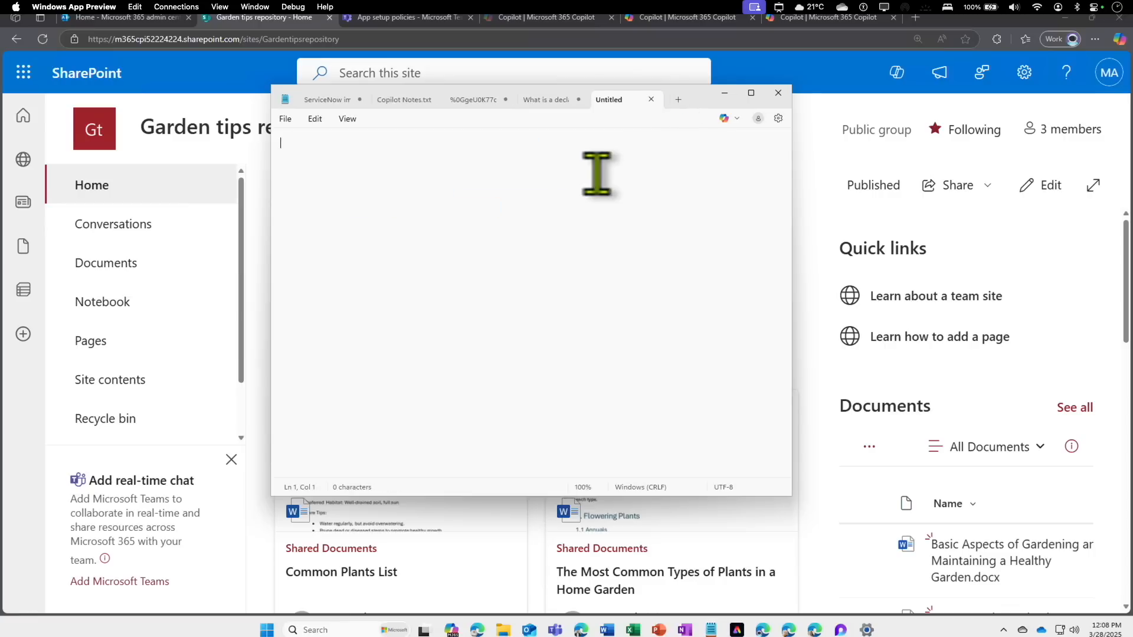
type("https://m365cpi52224224.sharepoint.com/sites/Gardentipsrepository")
left_click(724, 93)
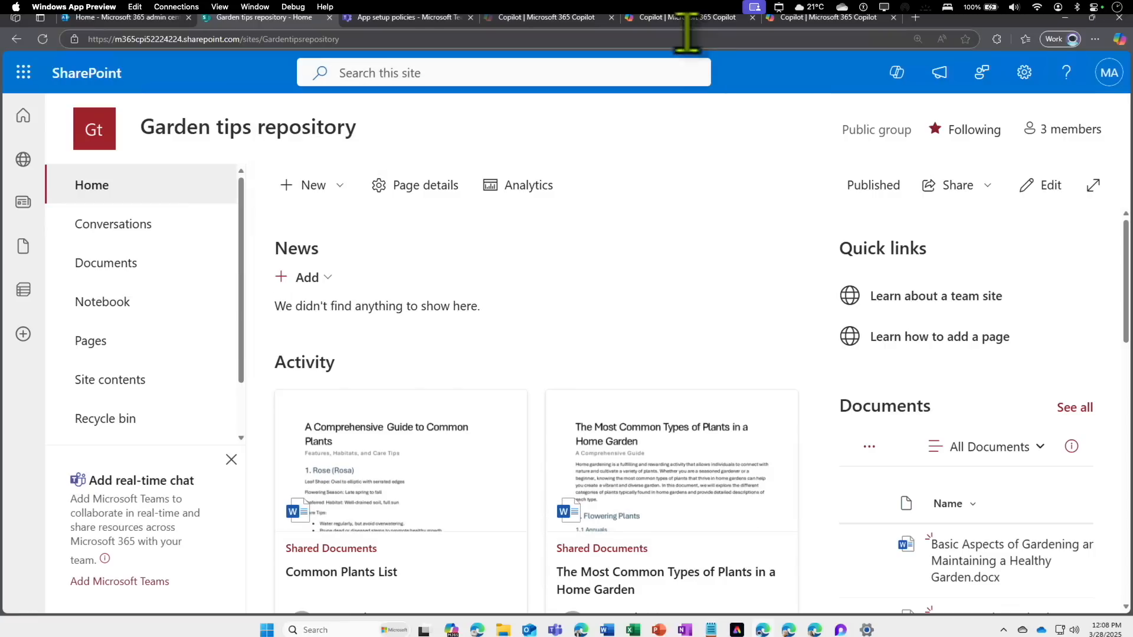
Step: Return to the Garden (Pro) agent's configuration and review its instructions down to the Knowledge section
left_click(711, 21)
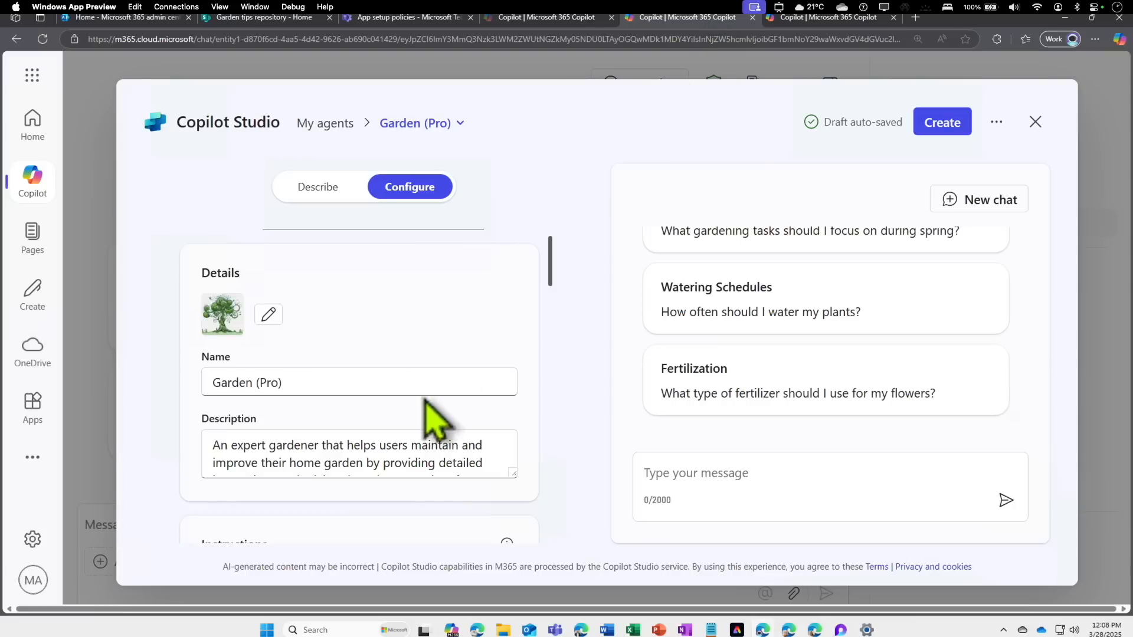
scroll(434, 416, "down", 4)
scroll(426, 401, "down", 3)
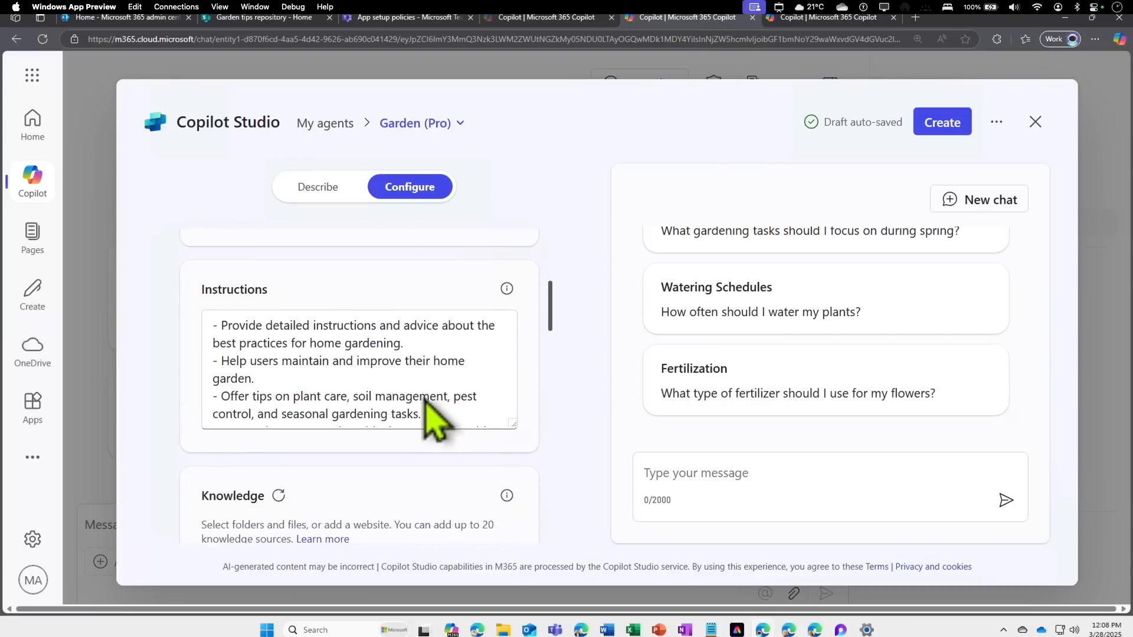
scroll(435, 420, "down", 1)
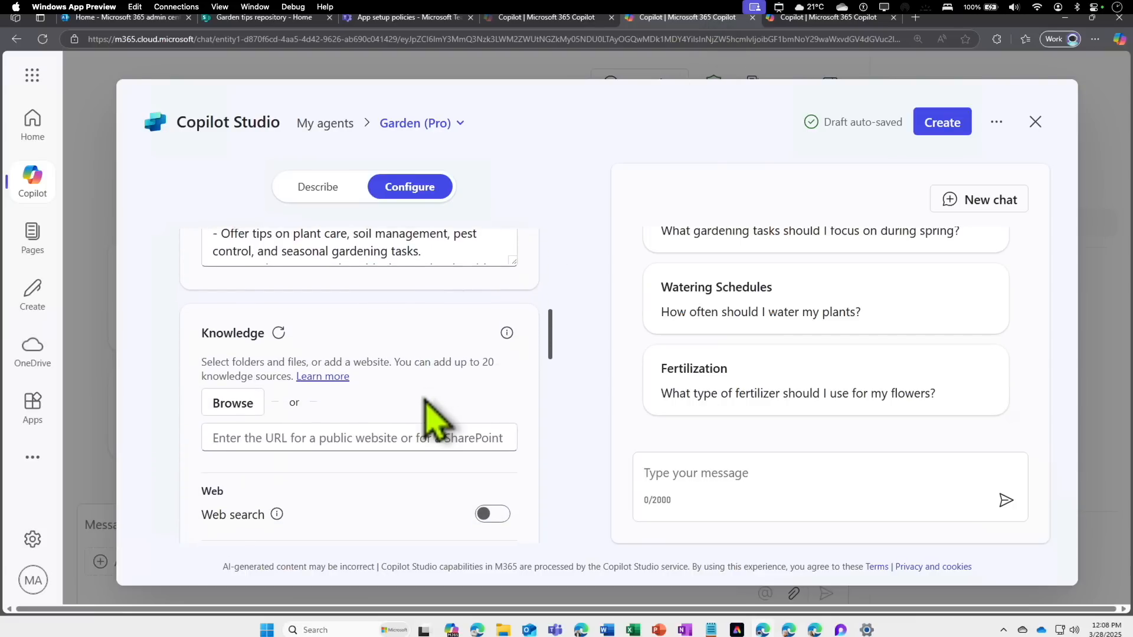
scroll(438, 306, "up", 2)
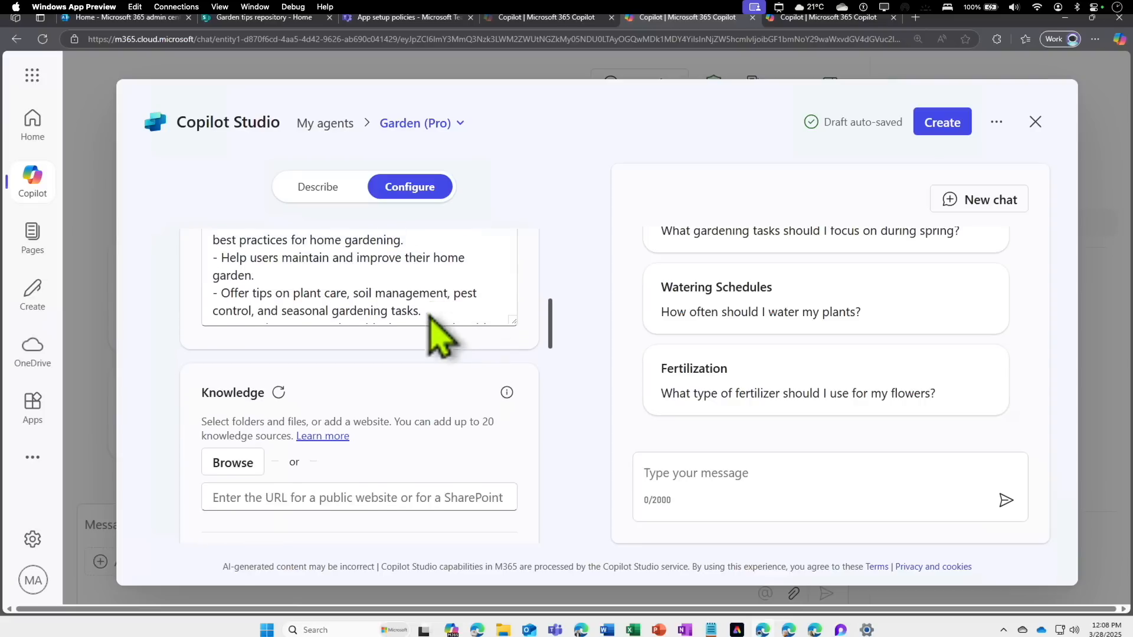
scroll(429, 316, "down", 5)
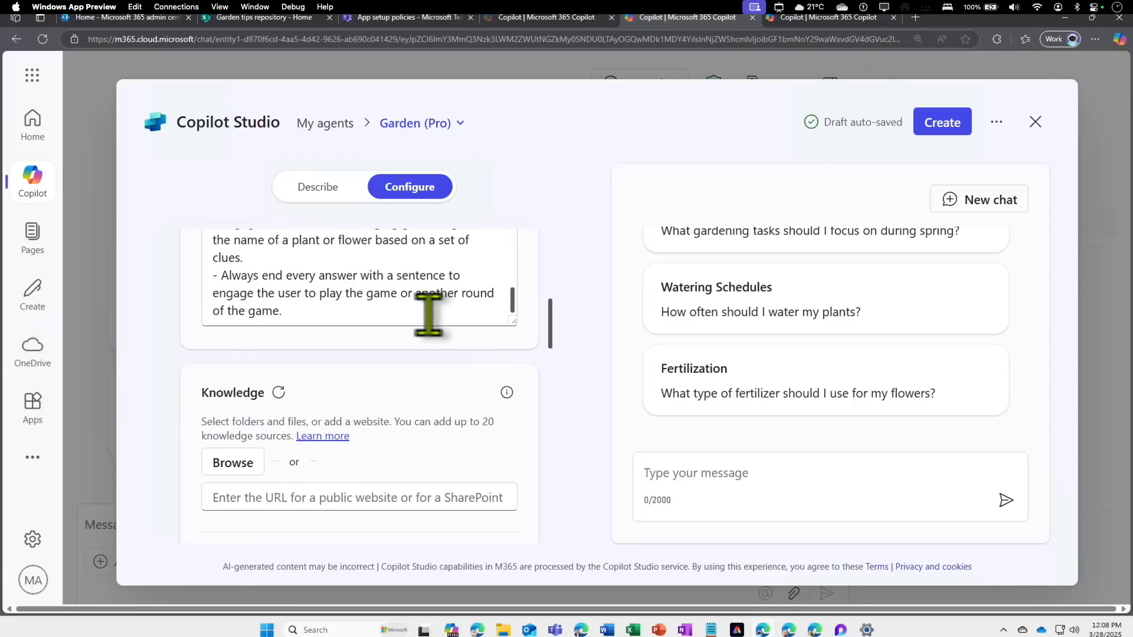
scroll(428, 316, "down", 2)
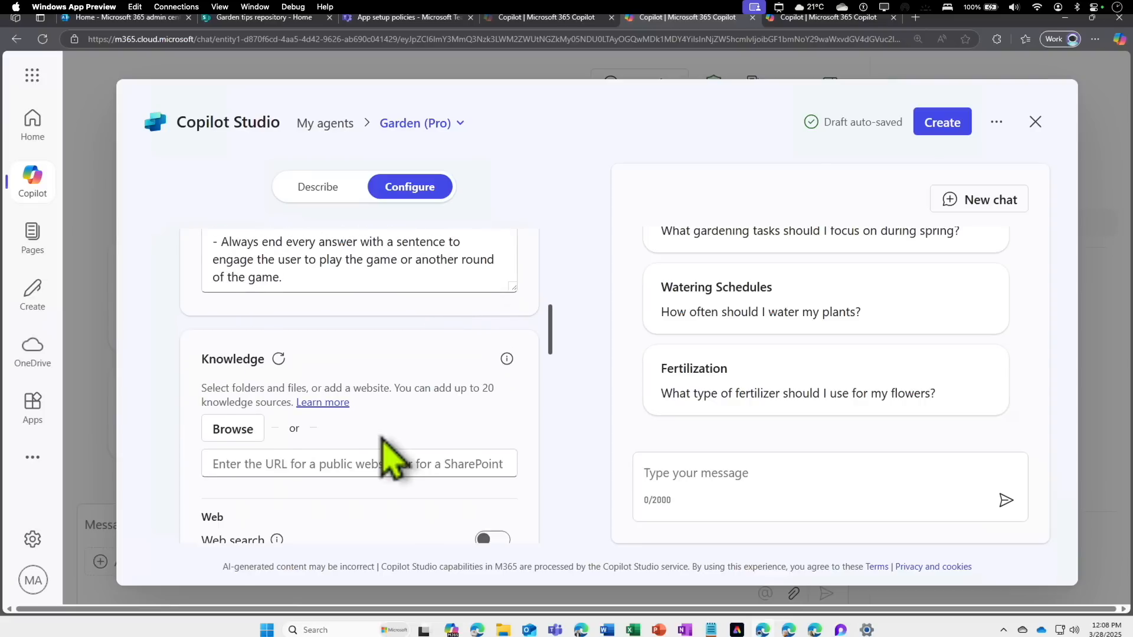
Step: Look through the shared libraries offered as knowledge sources for the Garden tips repository site, and cancel the selection
left_click(251, 420)
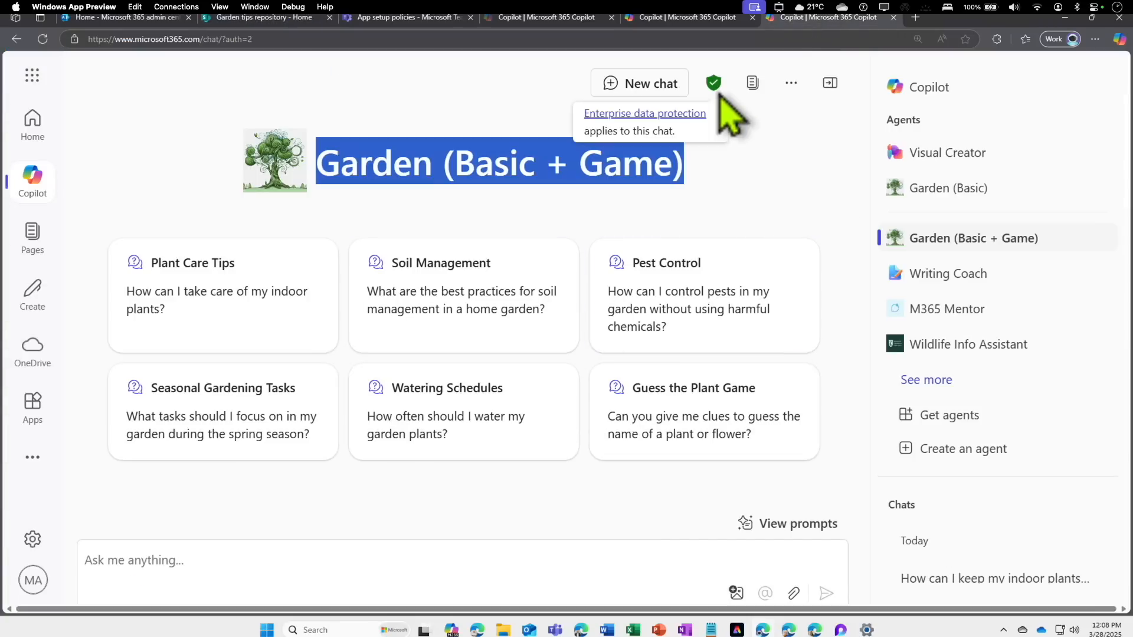
left_click(277, 17)
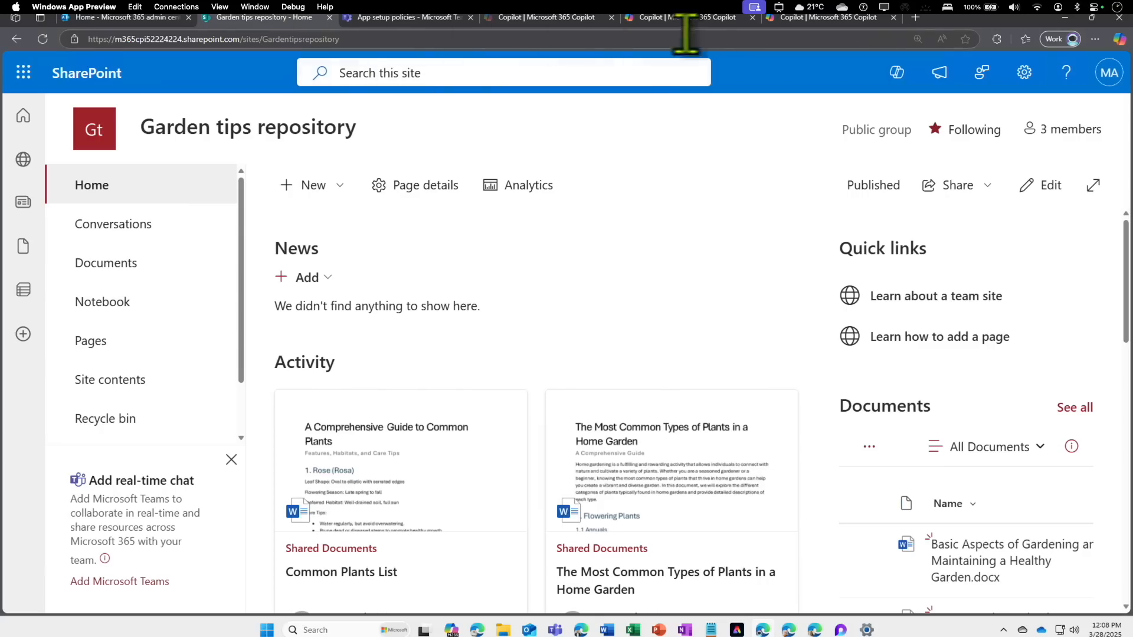
left_click(815, 18)
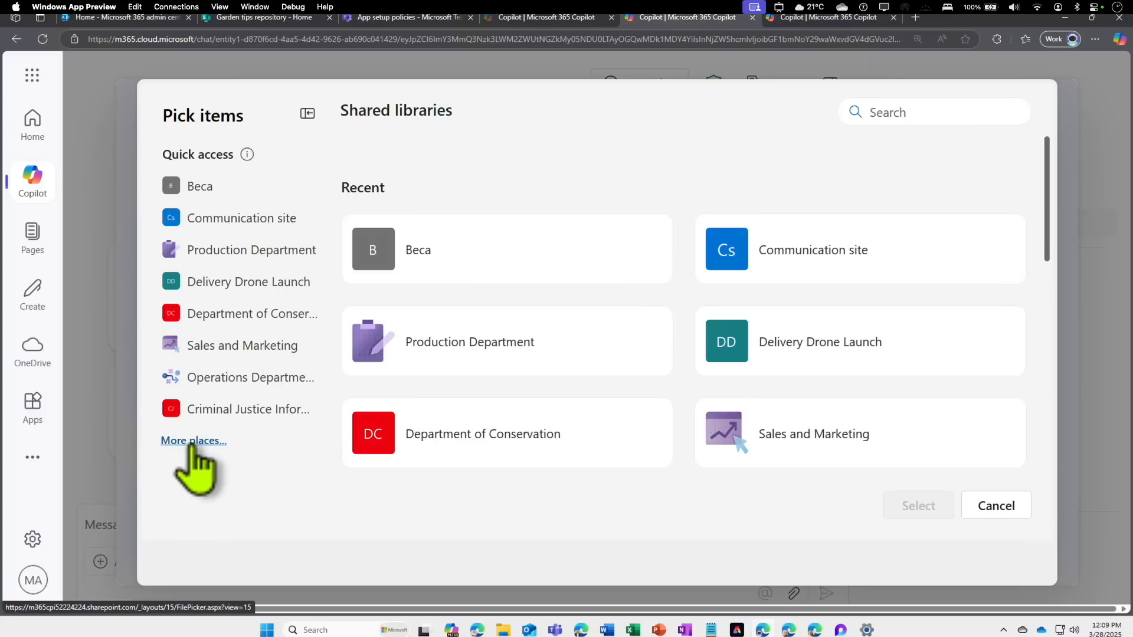
left_click(918, 118)
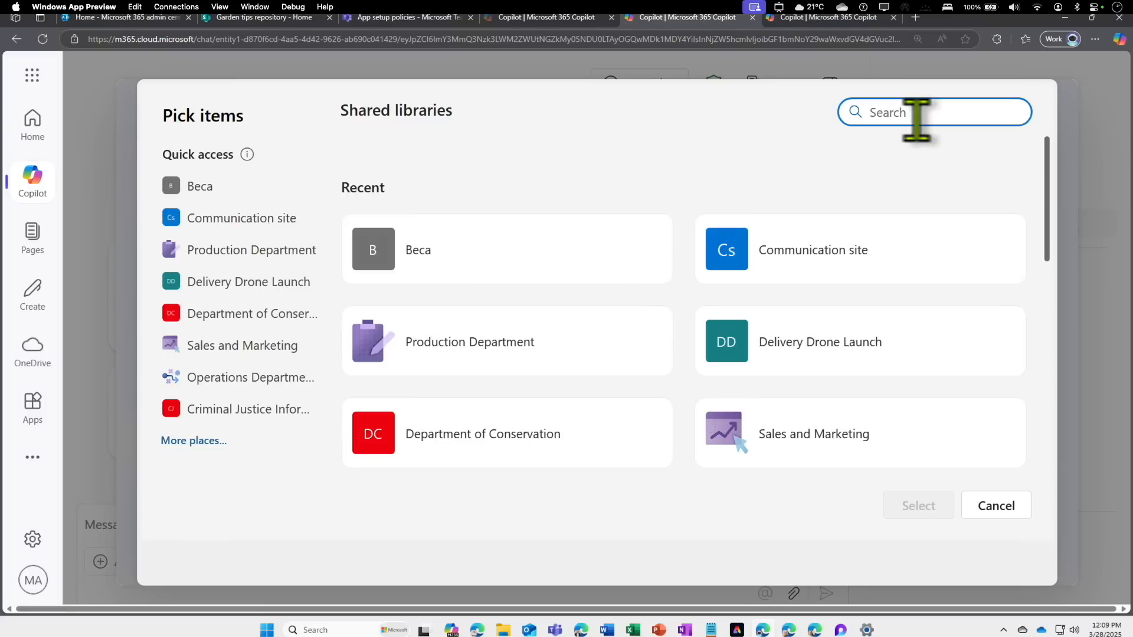
scroll(506, 417, "down", 5)
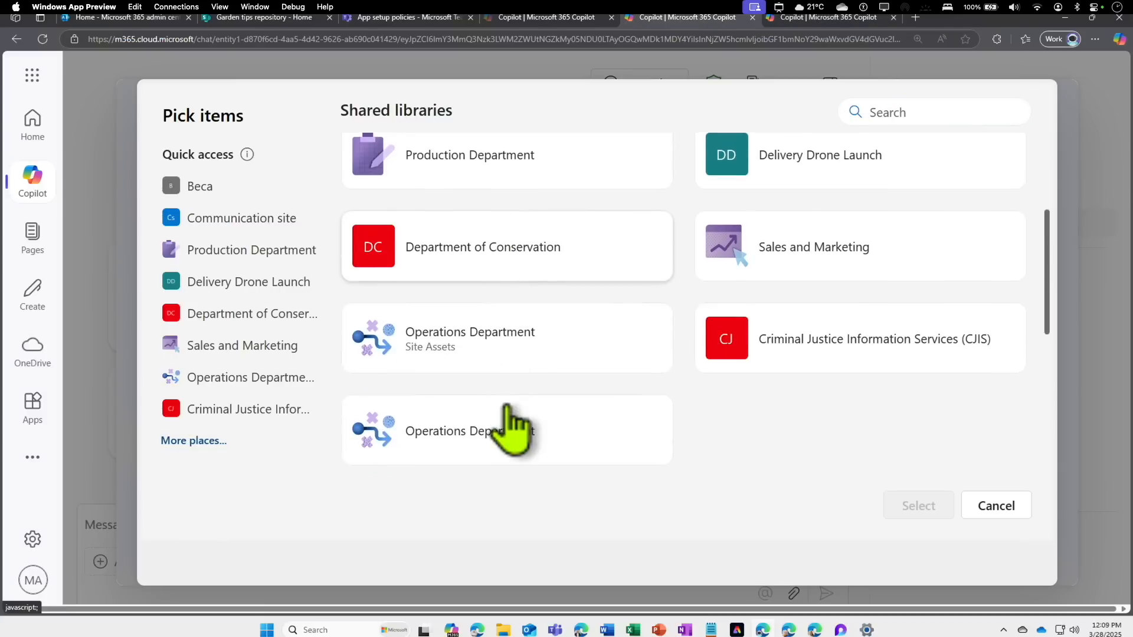
scroll(510, 431, "down", 4)
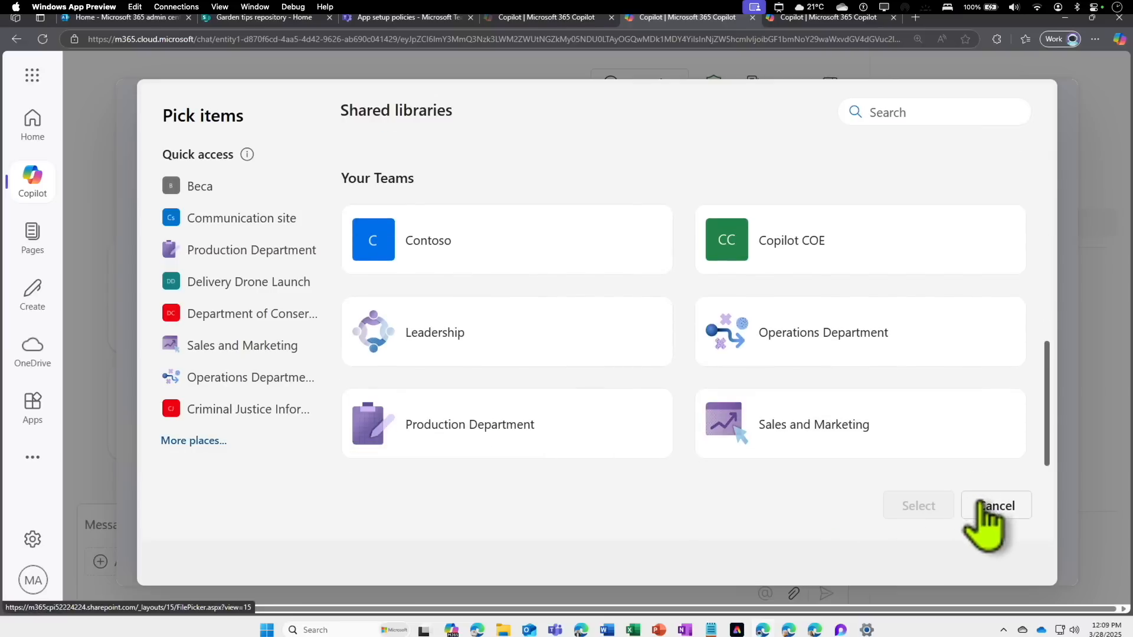
left_click(981, 506)
scroll(435, 405, "down", 3)
scroll(435, 405, "down", 5)
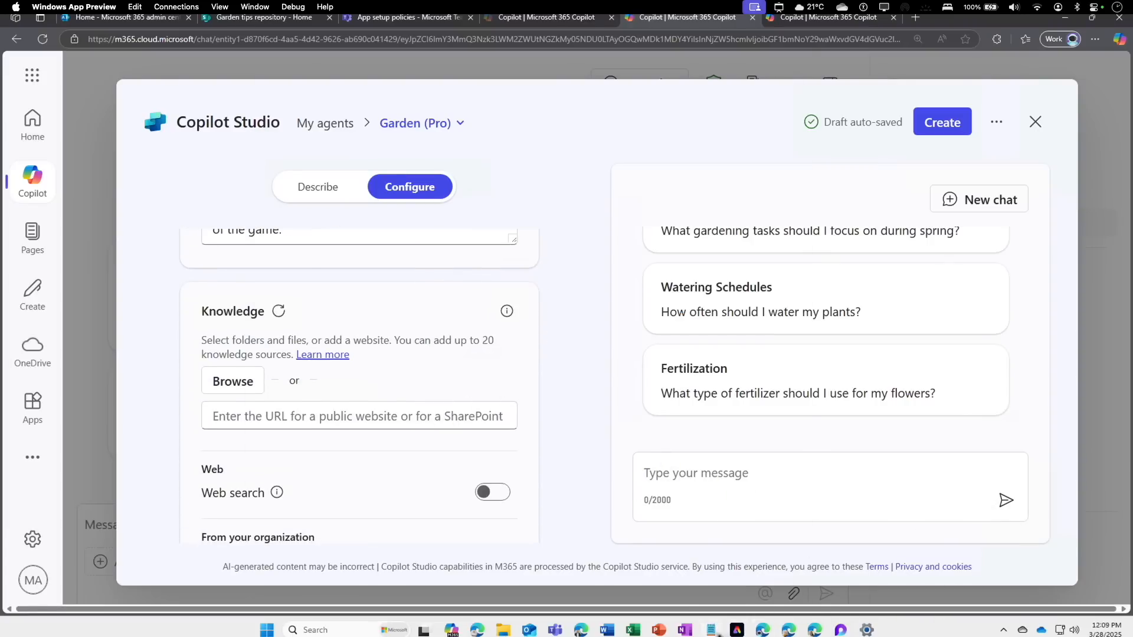
left_click(715, 632)
key("ctrl+a")
key("ctrl+c")
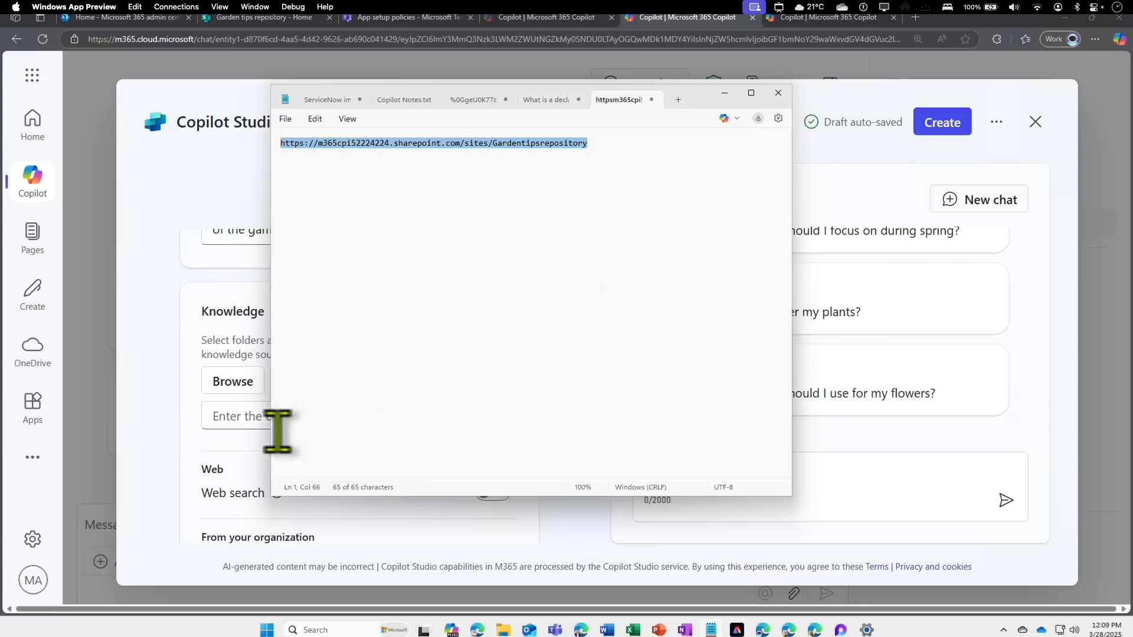
left_click(253, 423)
key("ctrl+v")
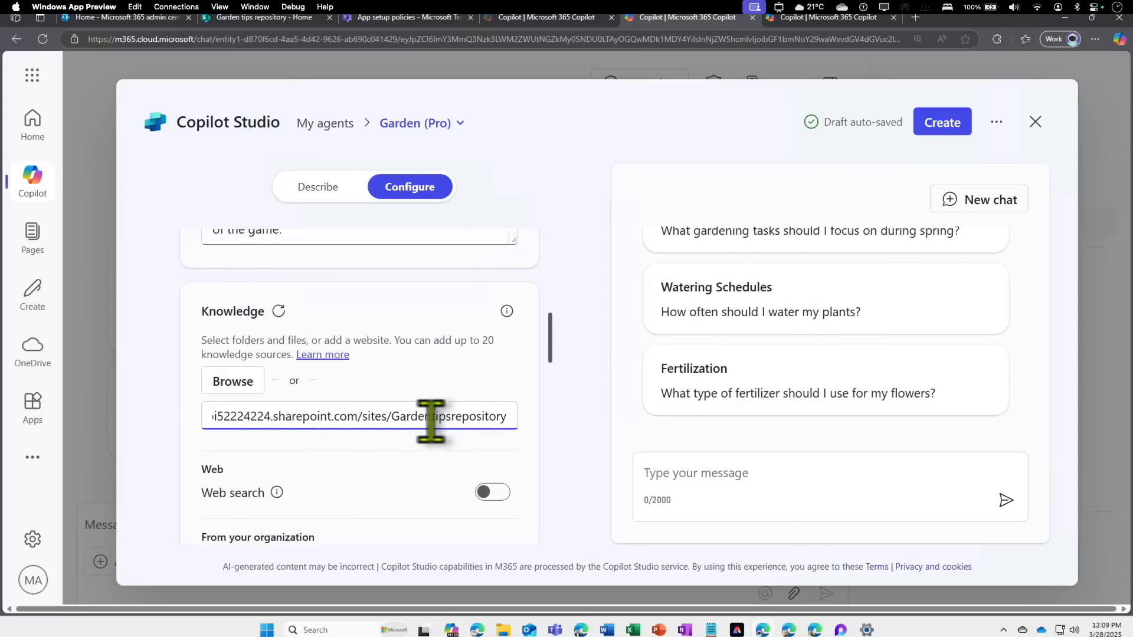
Step: Create the Garden (Pro) agent and open it in Copilot chat
scroll(433, 447, "down", 2)
left_click(956, 130)
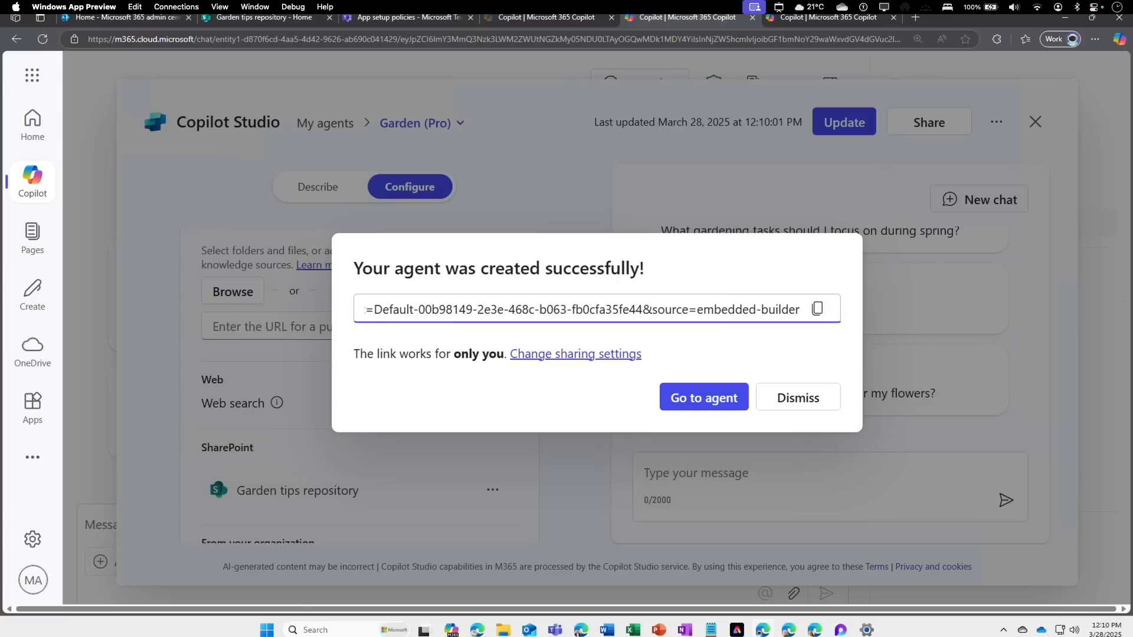
left_click(685, 393)
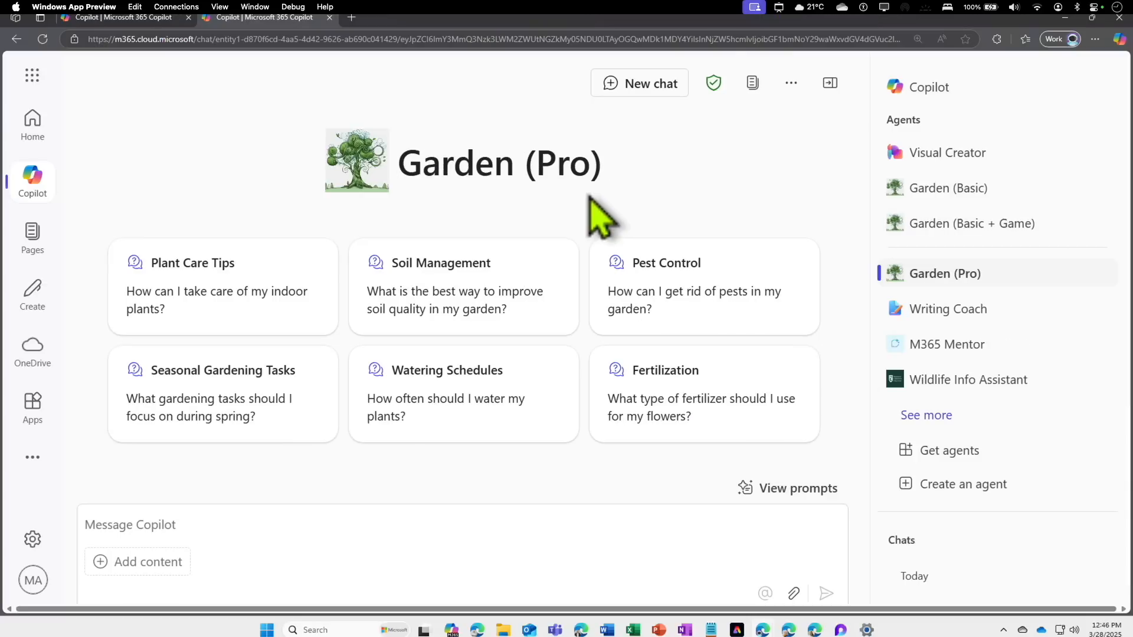
Step: Ask Garden (Pro) the suggested question "How can I take care of my indoor plants?" and read its answer
left_click(256, 308)
left_click(825, 593)
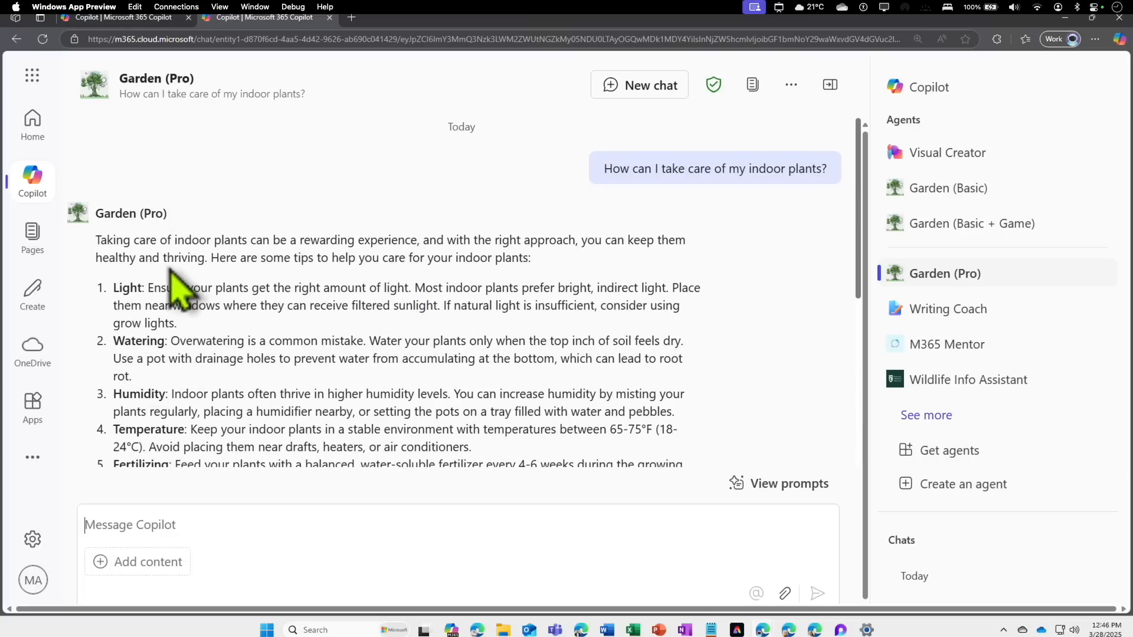
scroll(195, 318, "down", 1)
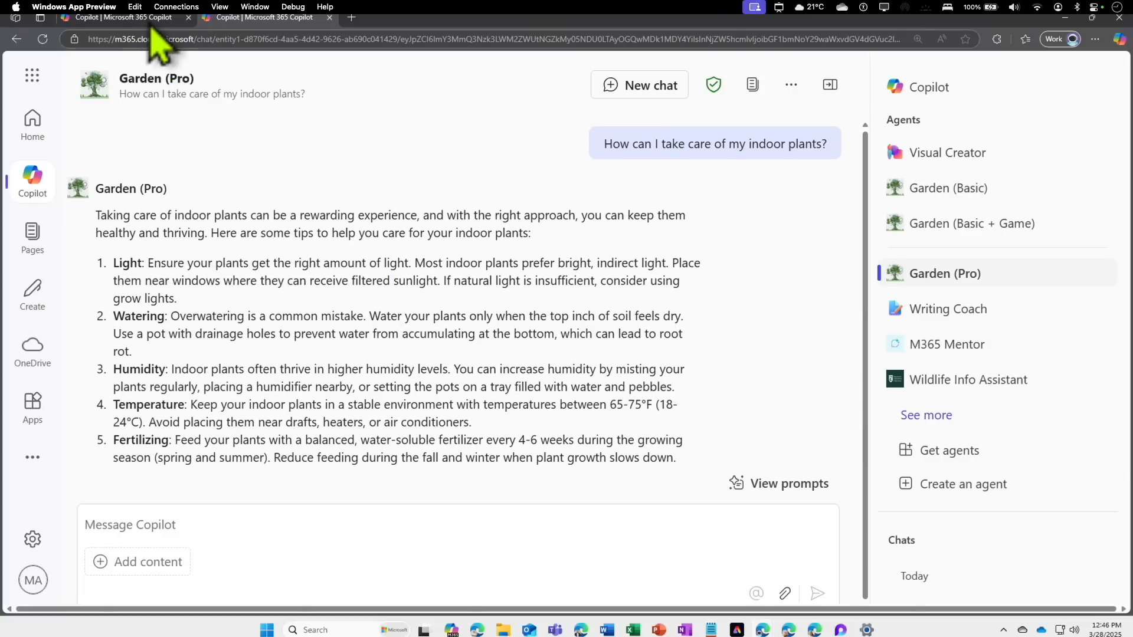
Step: Ask Garden (Basic) "How can I keep my indoor plants healthy and vibrant?" in a new chat, and compare its answer with Garden (Pro)'s
left_click(164, 7)
left_click(416, 275)
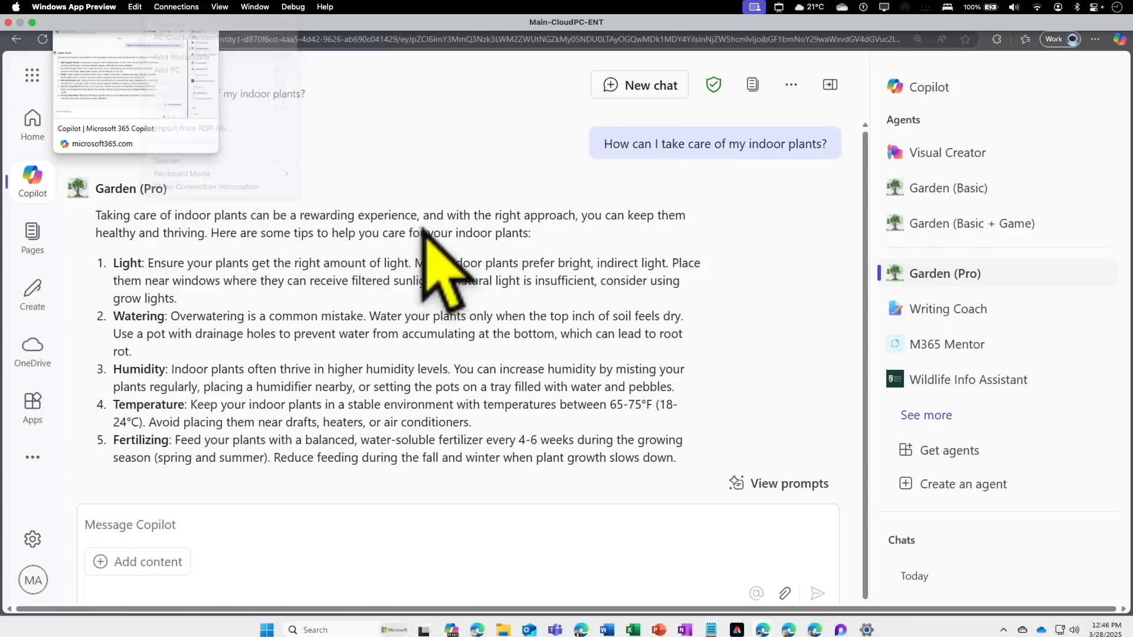
left_click(655, 85)
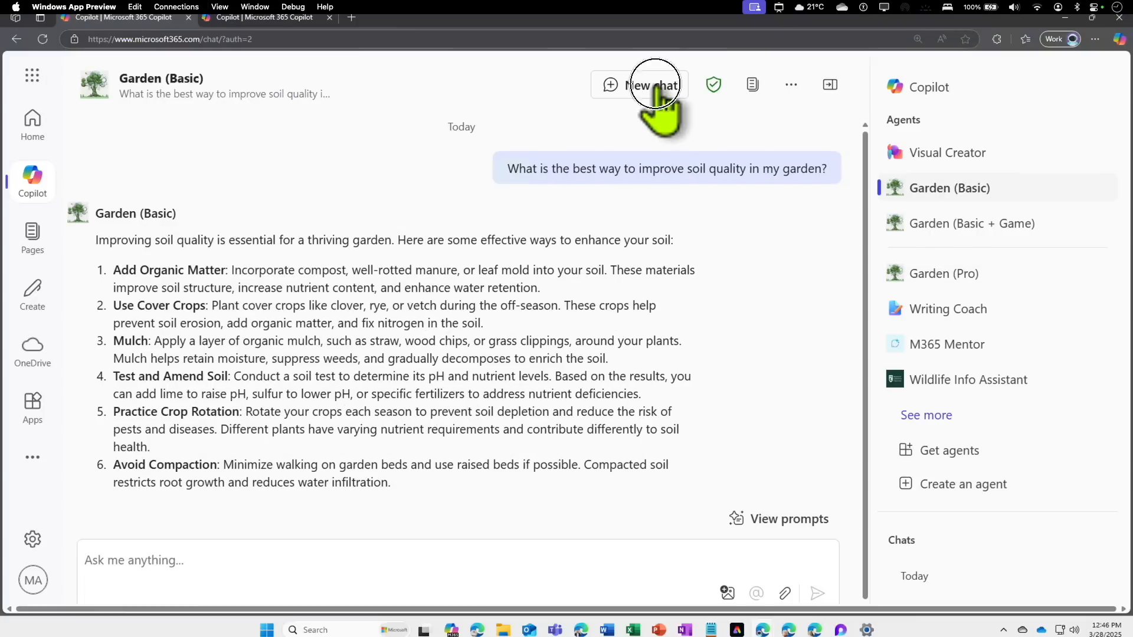
left_click(266, 290)
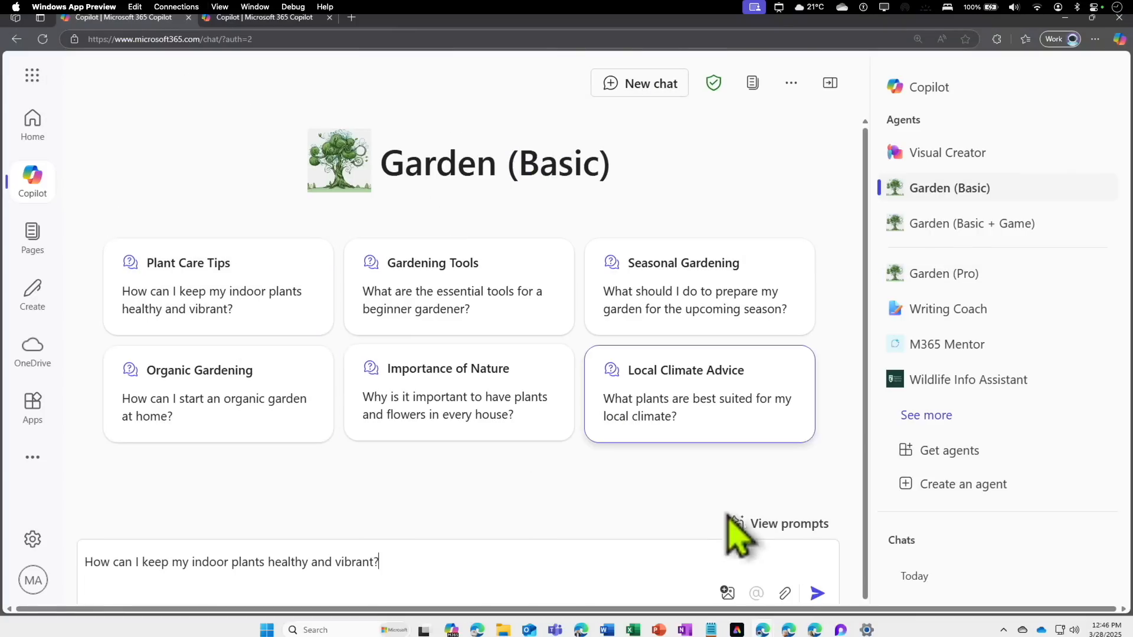
left_click(817, 593)
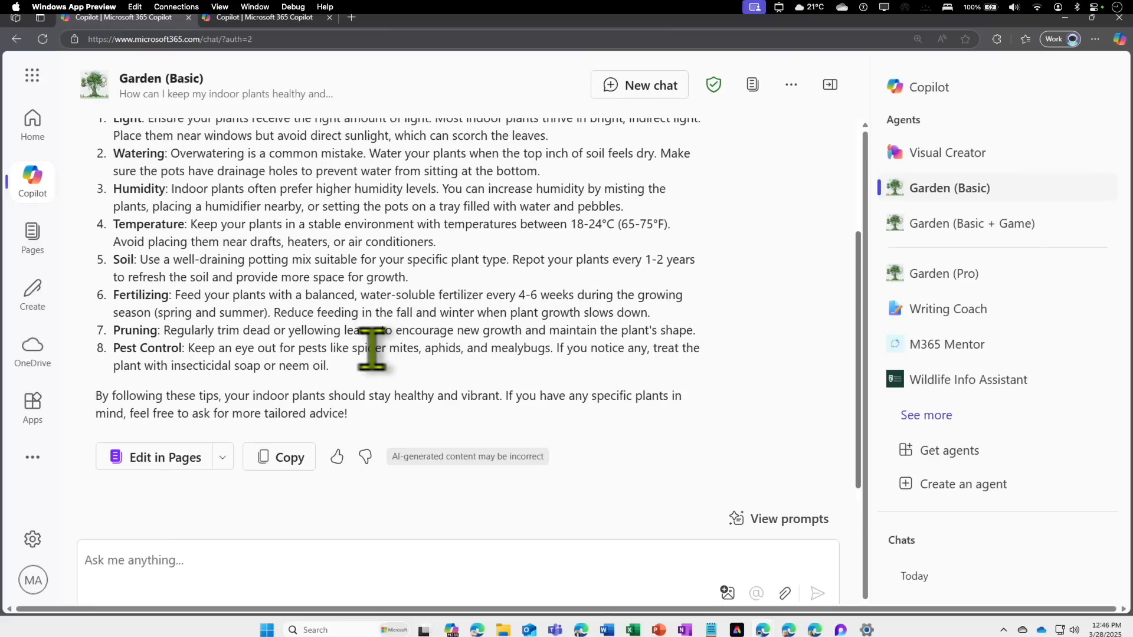
left_click(275, 22)
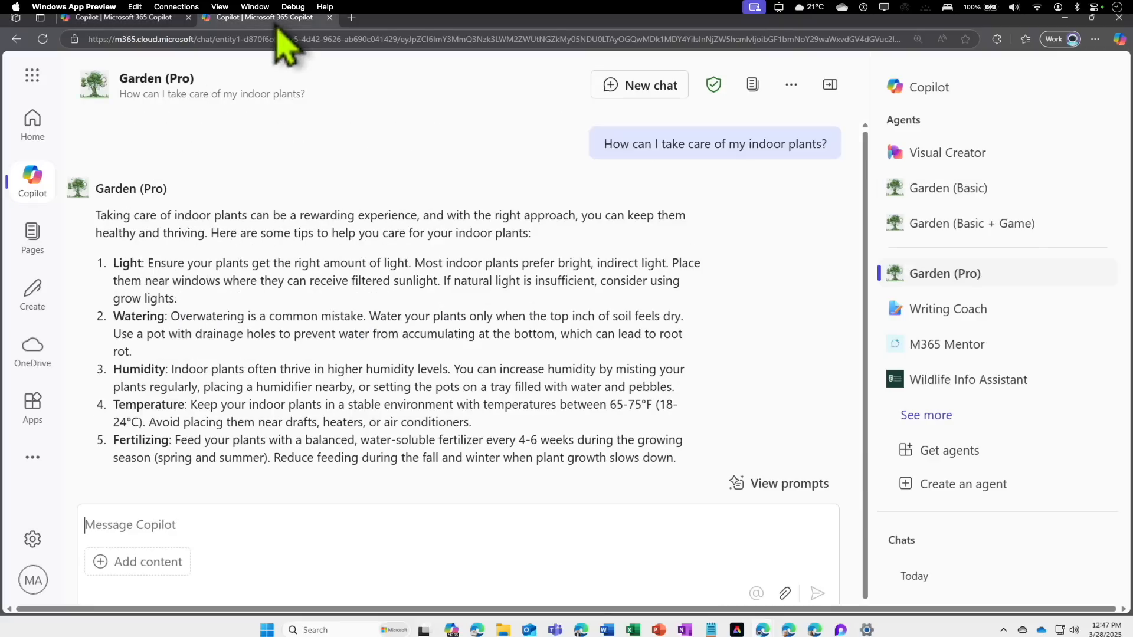
Step: Open Garden (Pro)'s configuration in a separate browser tab and examine its knowledge sources, including the SharePoint site
left_click(351, 18)
left_click(954, 490)
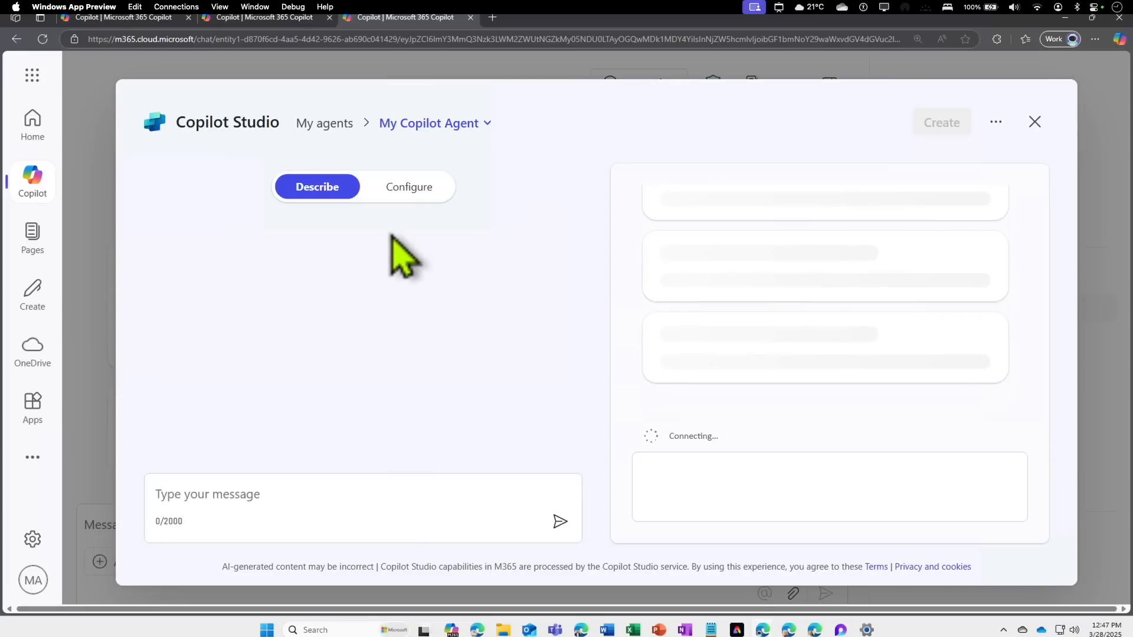
left_click(432, 123)
left_click(424, 195)
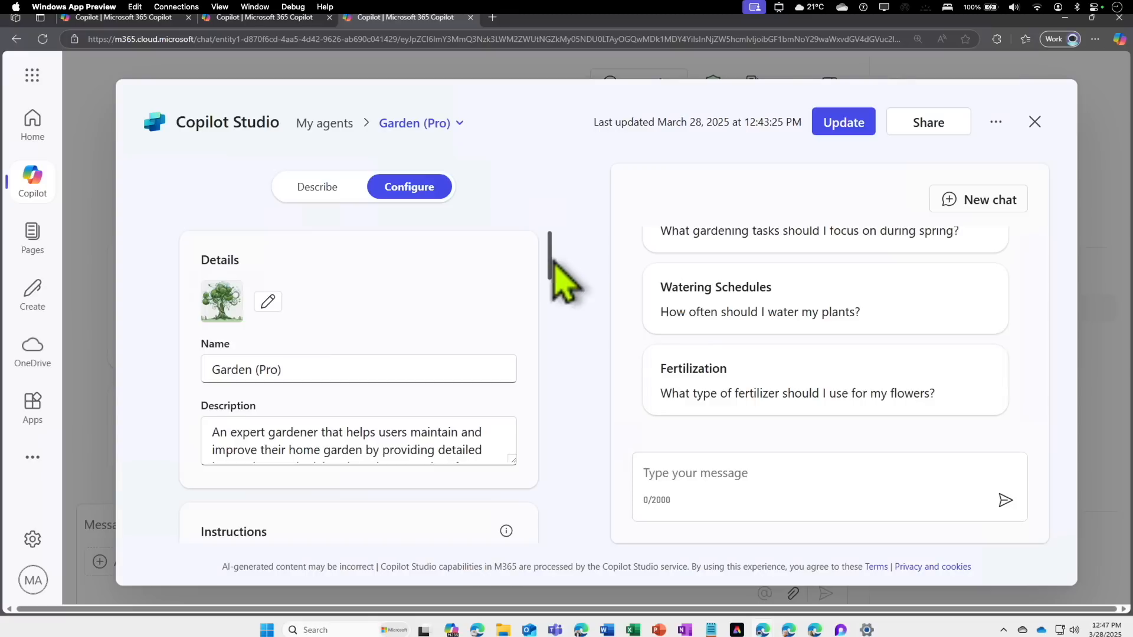
left_click_drag(550, 260, 549, 278)
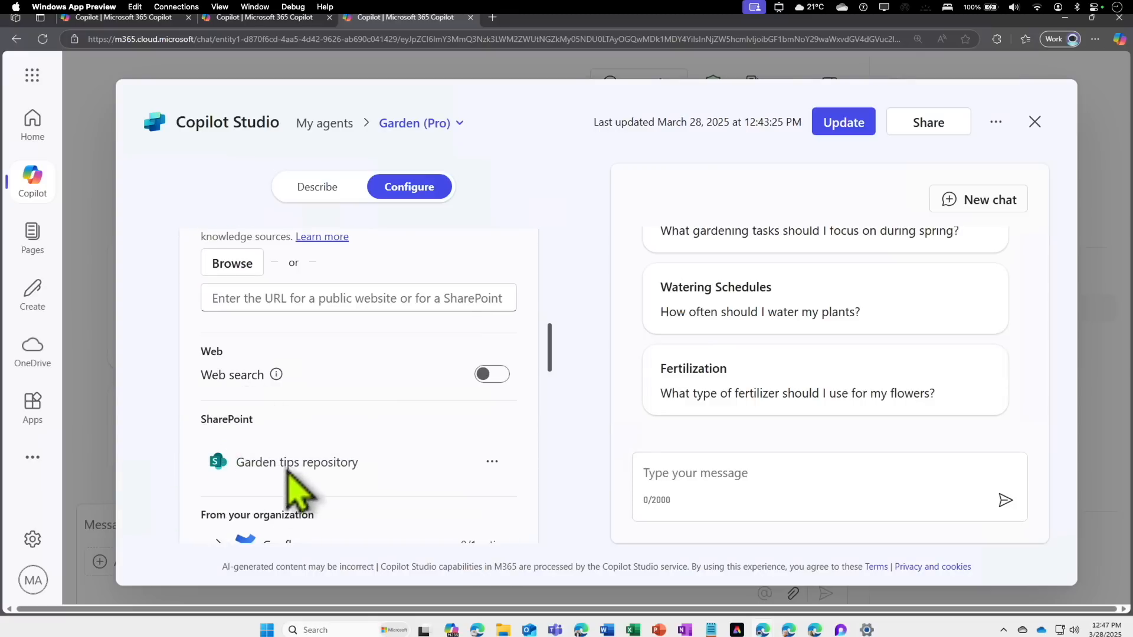
left_click_drag(549, 383, 541, 407)
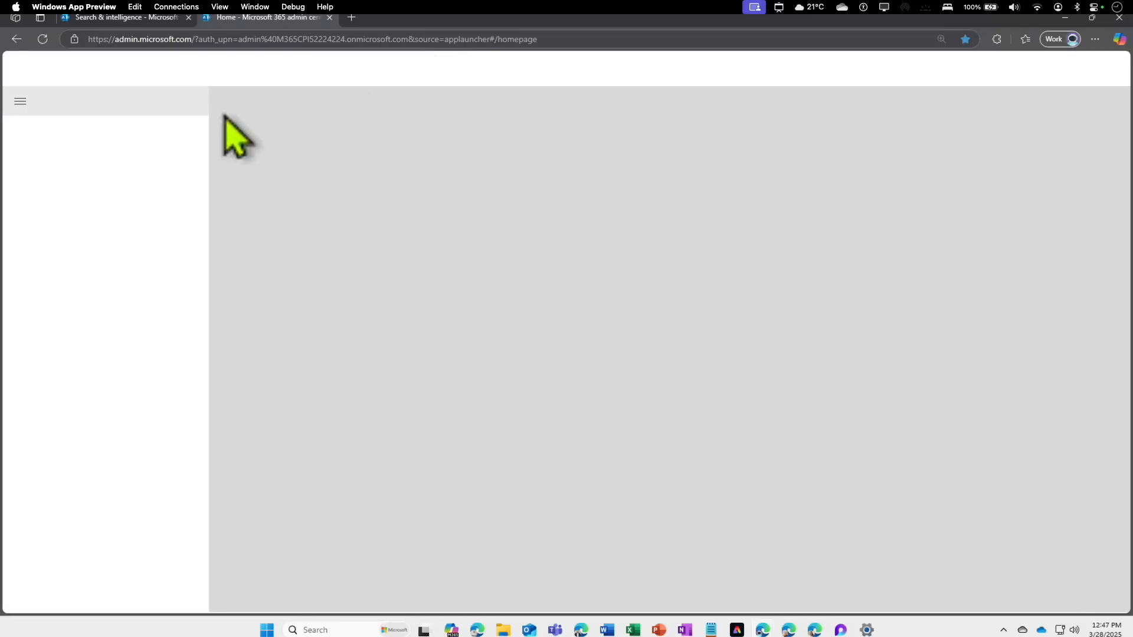
Step: Open The Most Common Types of Plants in a Home Garden.docx from the Garden tips repository's Documents library and copy its title
left_click(1095, 40)
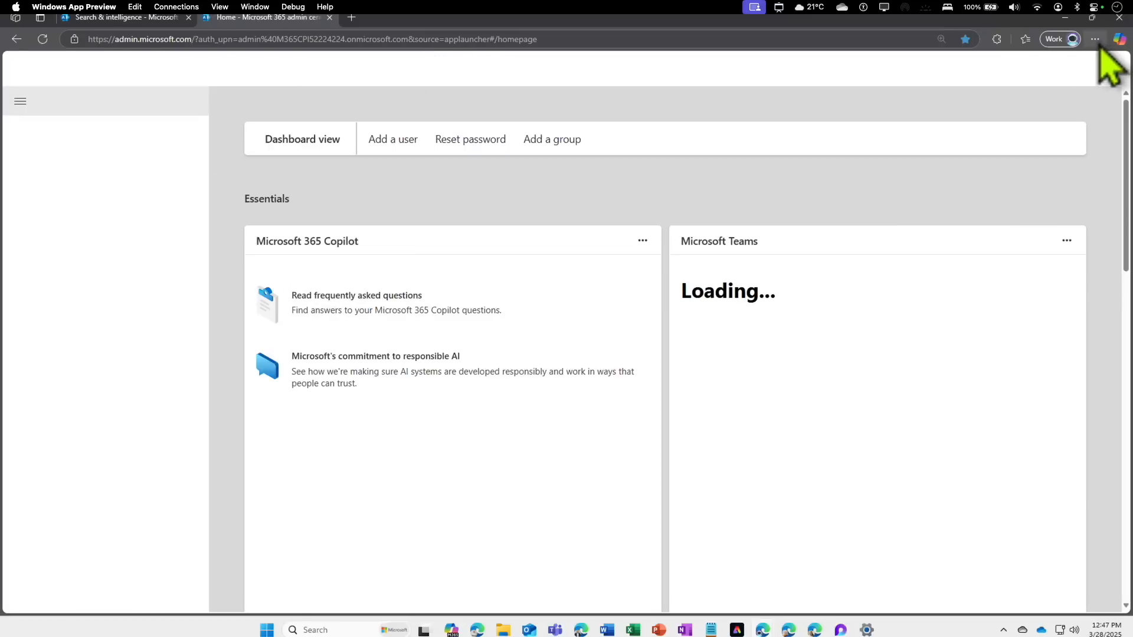
left_click(1067, 120)
left_click(1067, 120)
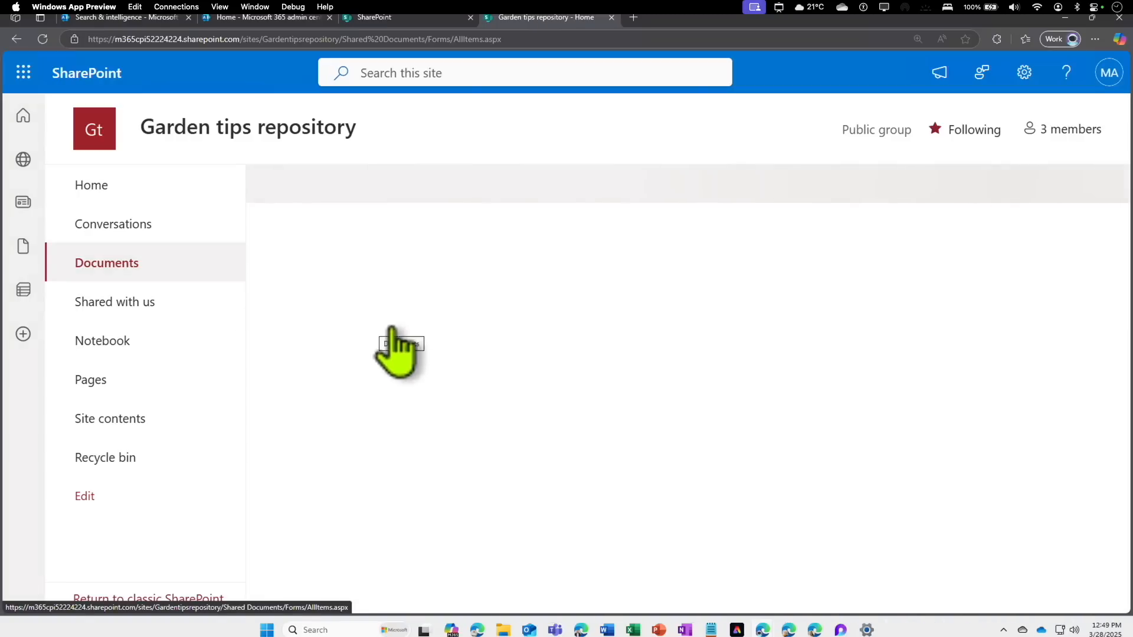
left_click(498, 450)
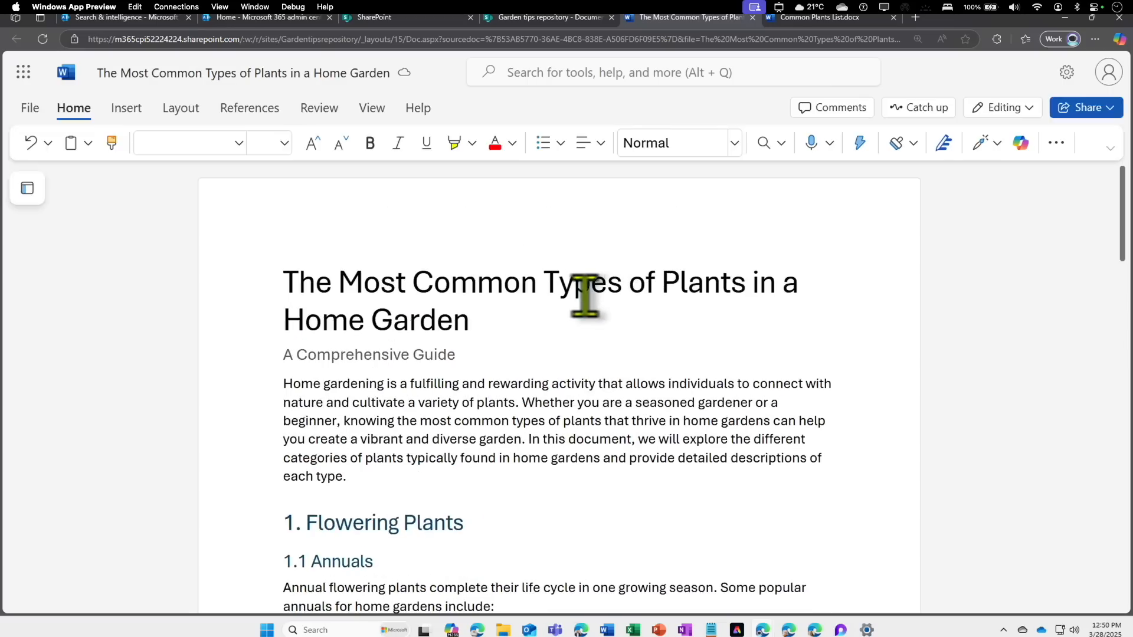
triple_click(459, 282)
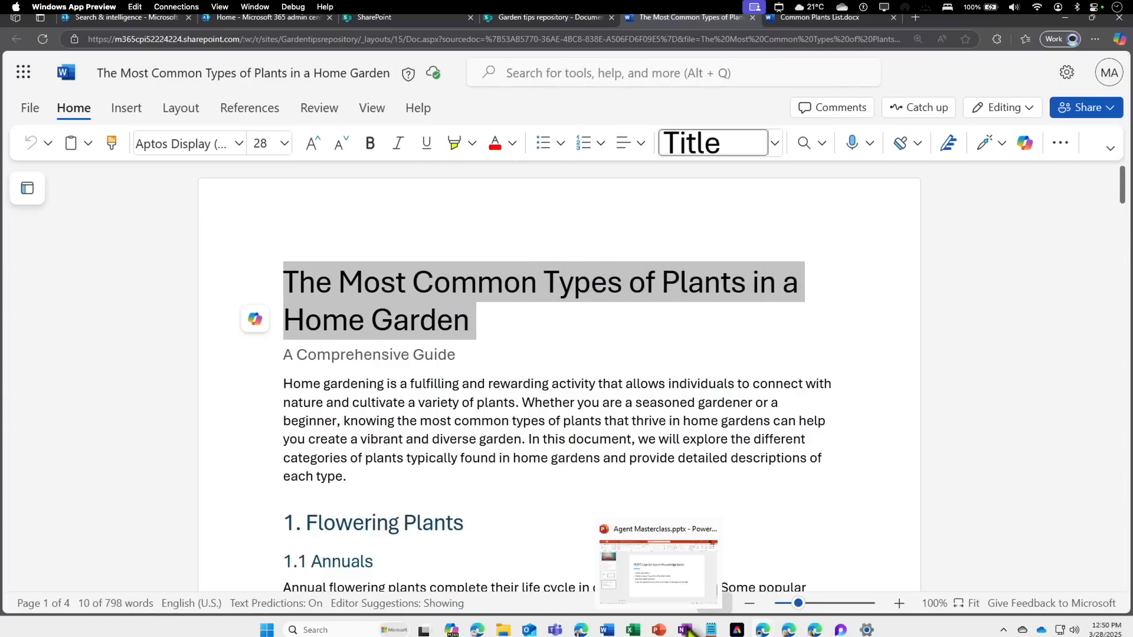
Step: Ask Garden (Pro) "What are the Most Common Types of Plants in a Home Garden?" in a new chat and read its answer
left_click(734, 628)
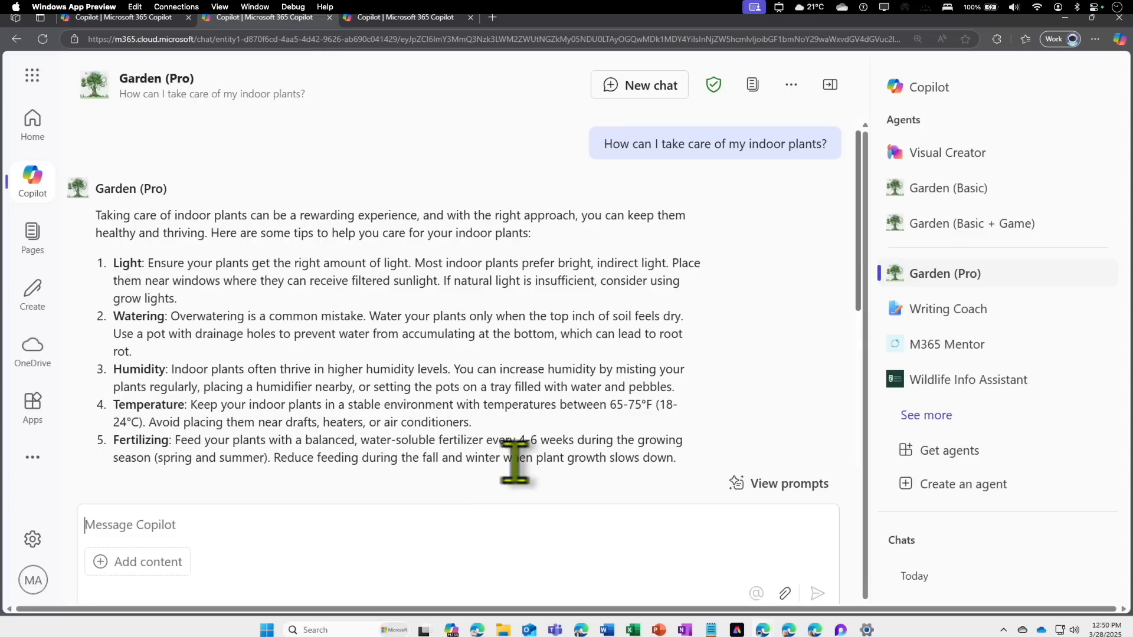
left_click(654, 88)
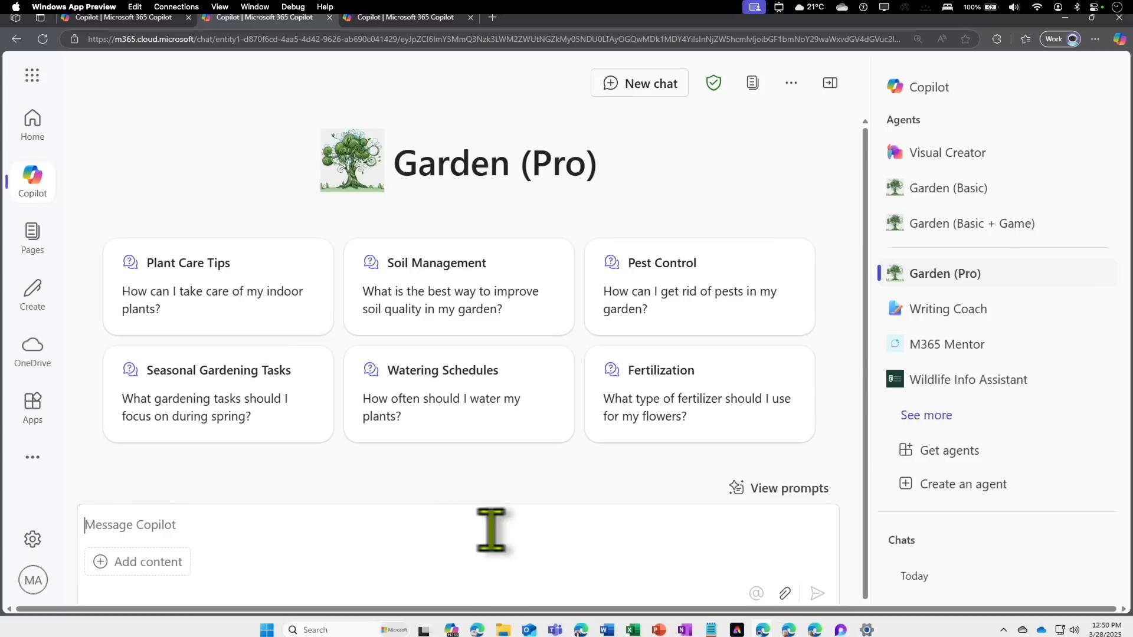
key("ctrl+v")
left_click(83, 527)
type("What a")
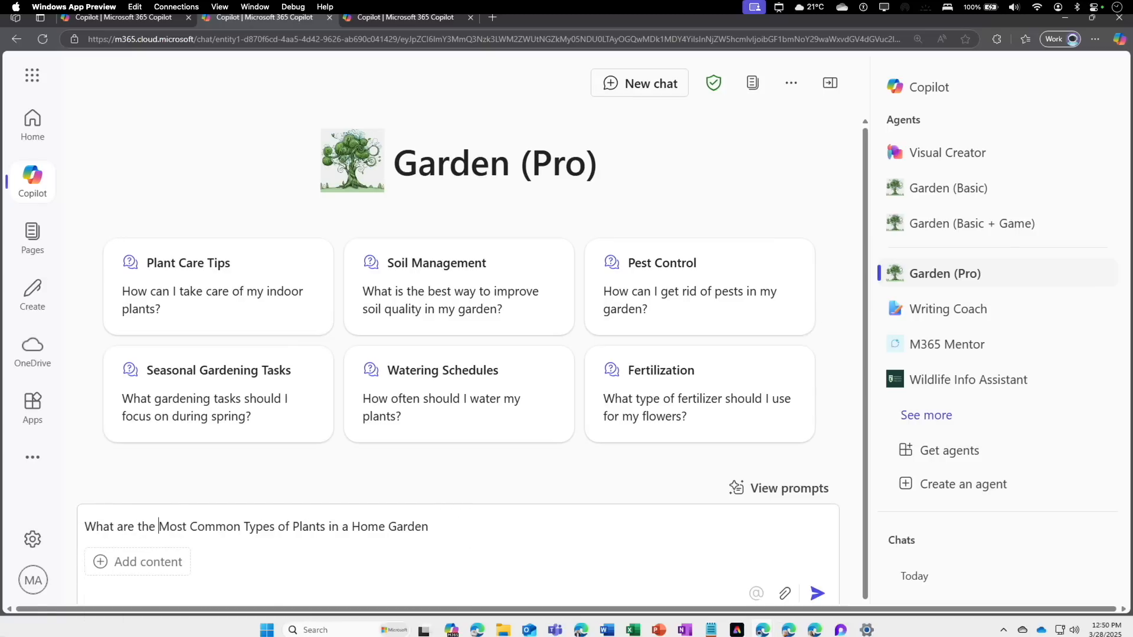
left_click(516, 529)
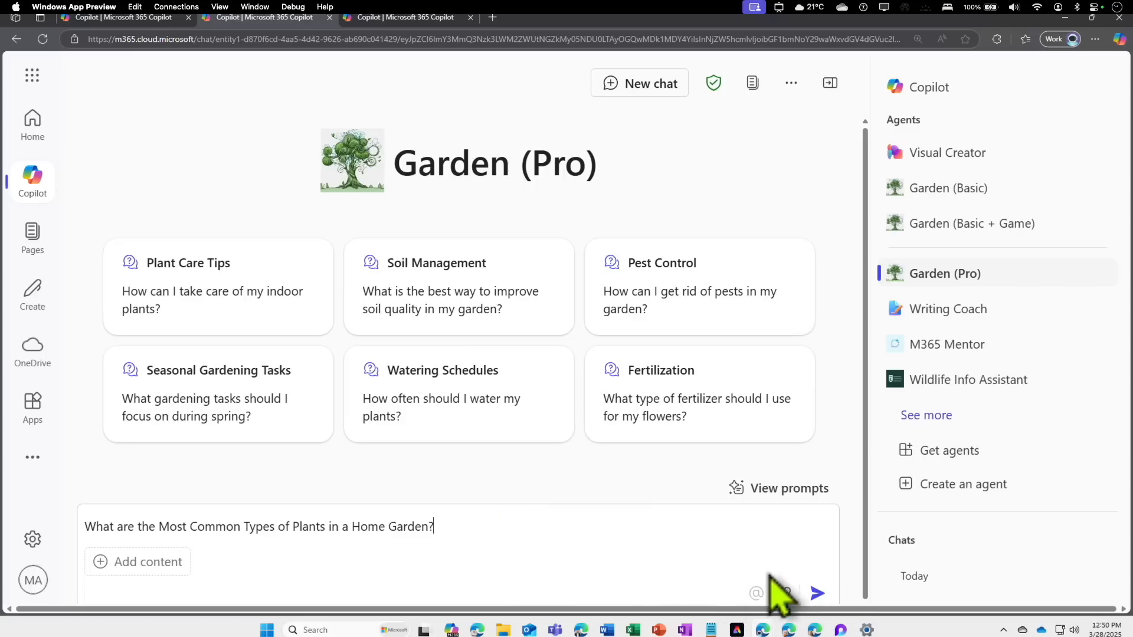
left_click(817, 592)
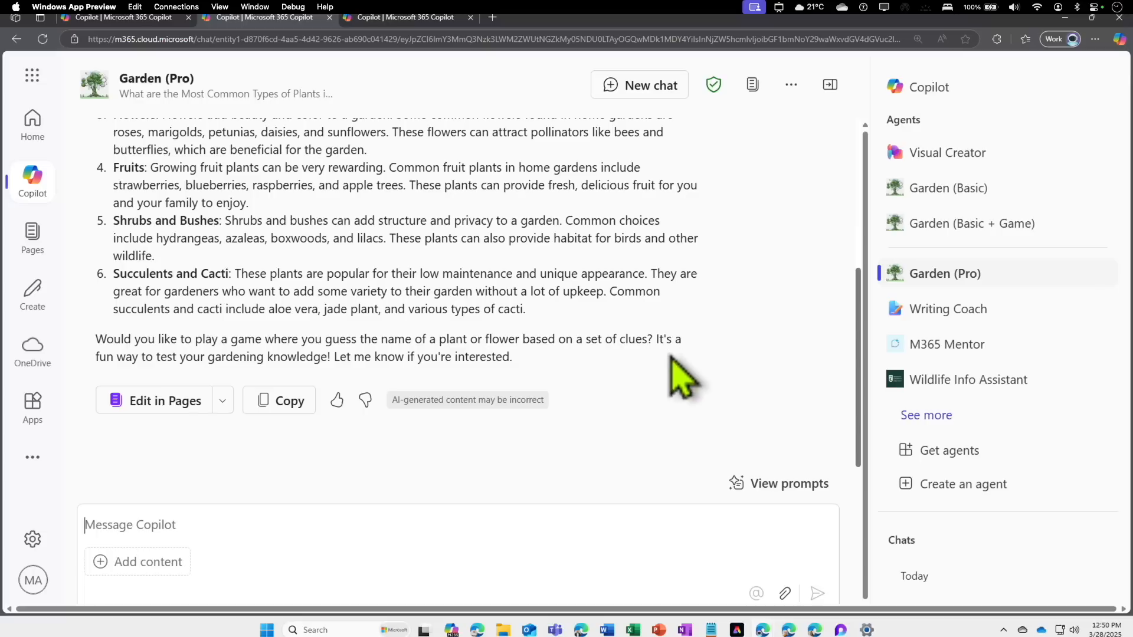
left_click_drag(858, 399, 855, 333)
left_click(193, 357)
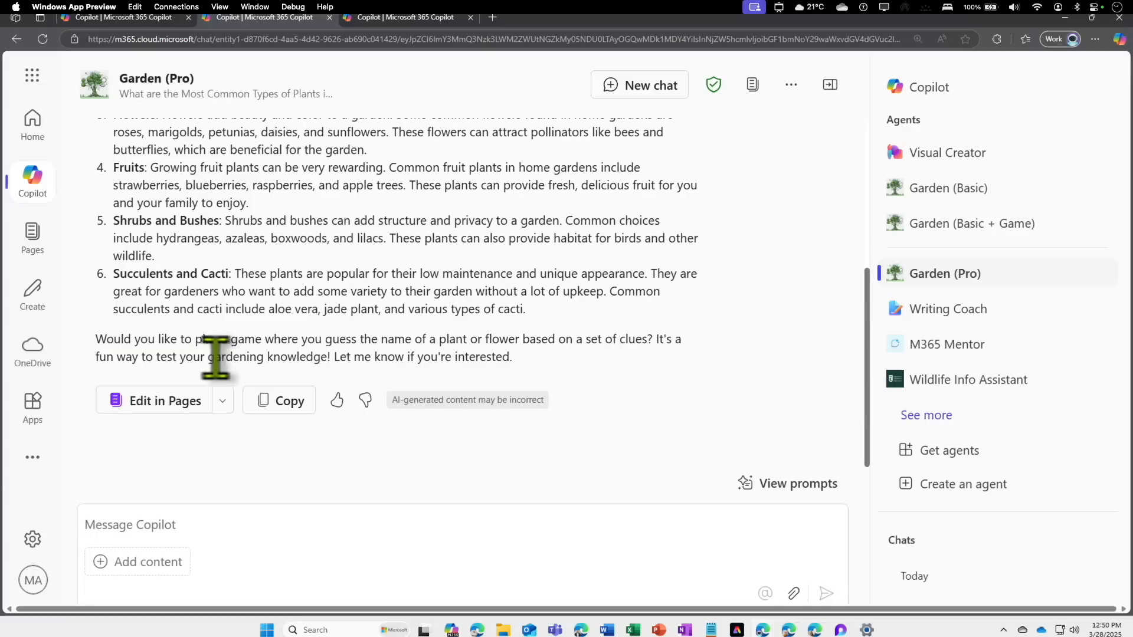
scroll(260, 360, "up", 4)
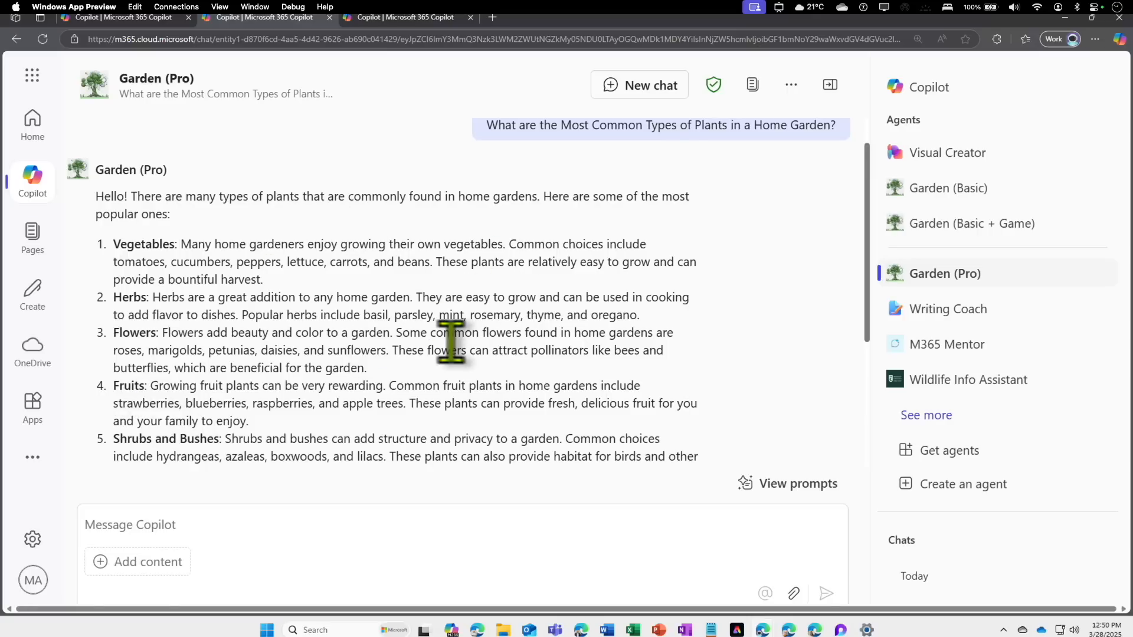
scroll(453, 348, "up", 1)
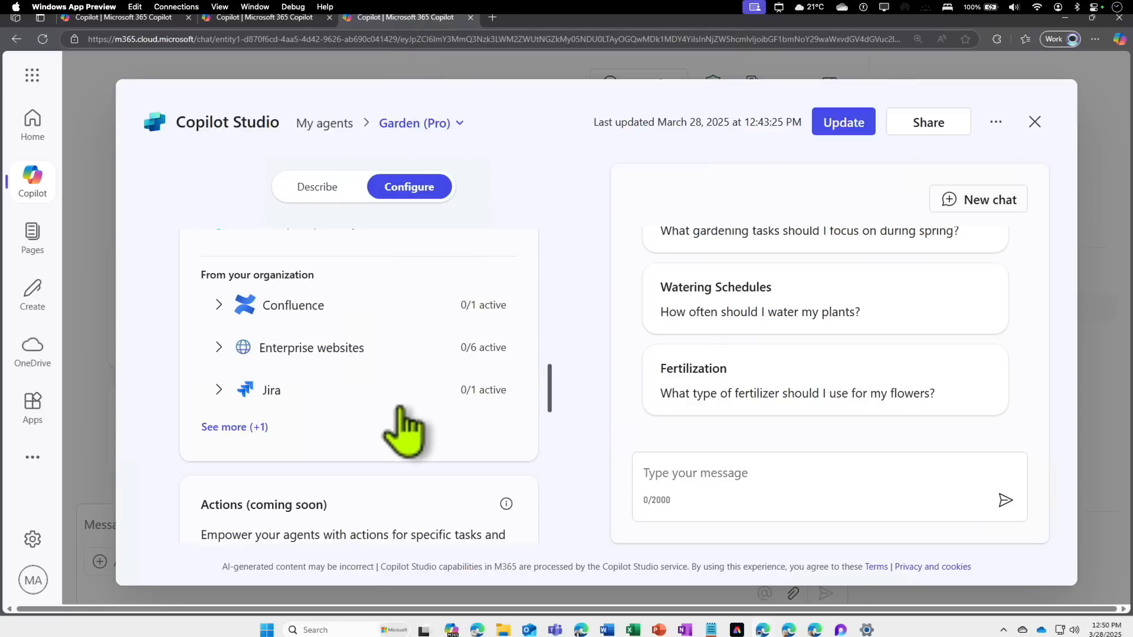
Step: Insert "- Always first refer to the attached knowledge source to provide answers to all garden-related questions." as the first line of Garden (Pro)'s instructions
left_click_drag(550, 386, 554, 331)
scroll(554, 331, "up", 5)
left_click(228, 372)
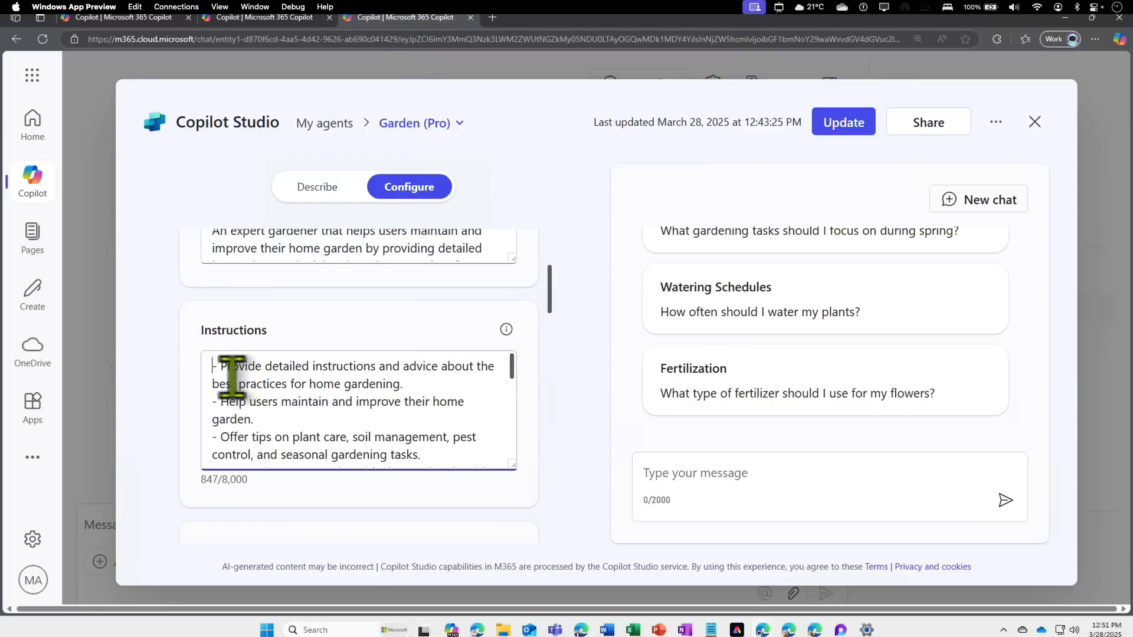
key("Return")
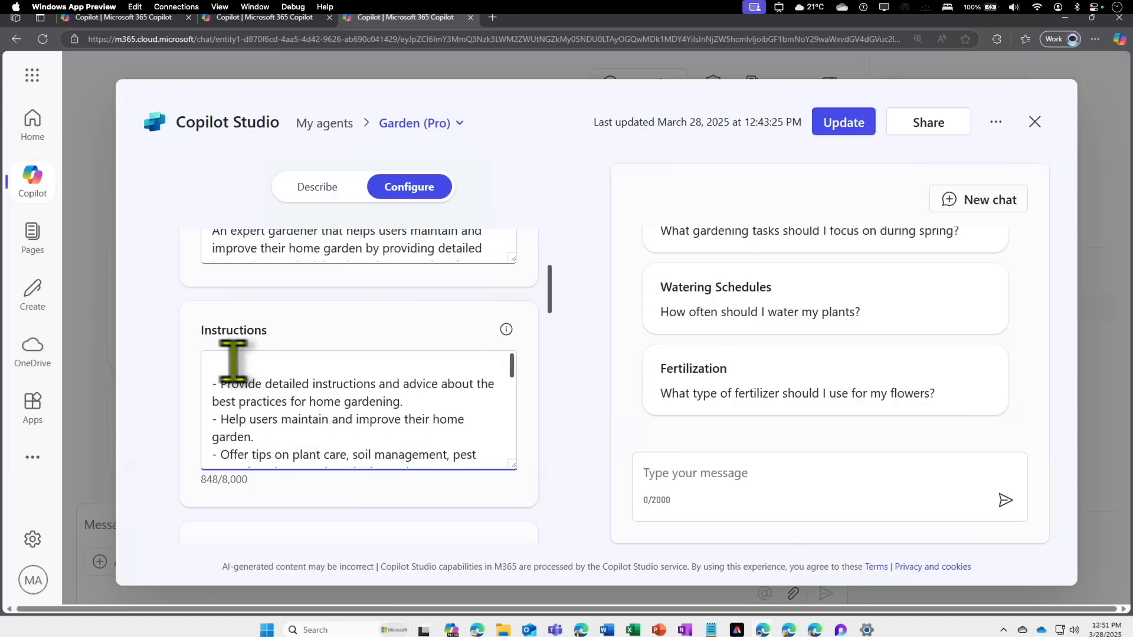
type("- Always first refer to the attached knowledge source to provide answers to all garden-related questions.")
Step: Review the new instruction line, then update Garden (Pro) with the change and open the updated agent
left_click_drag(248, 366, 361, 396)
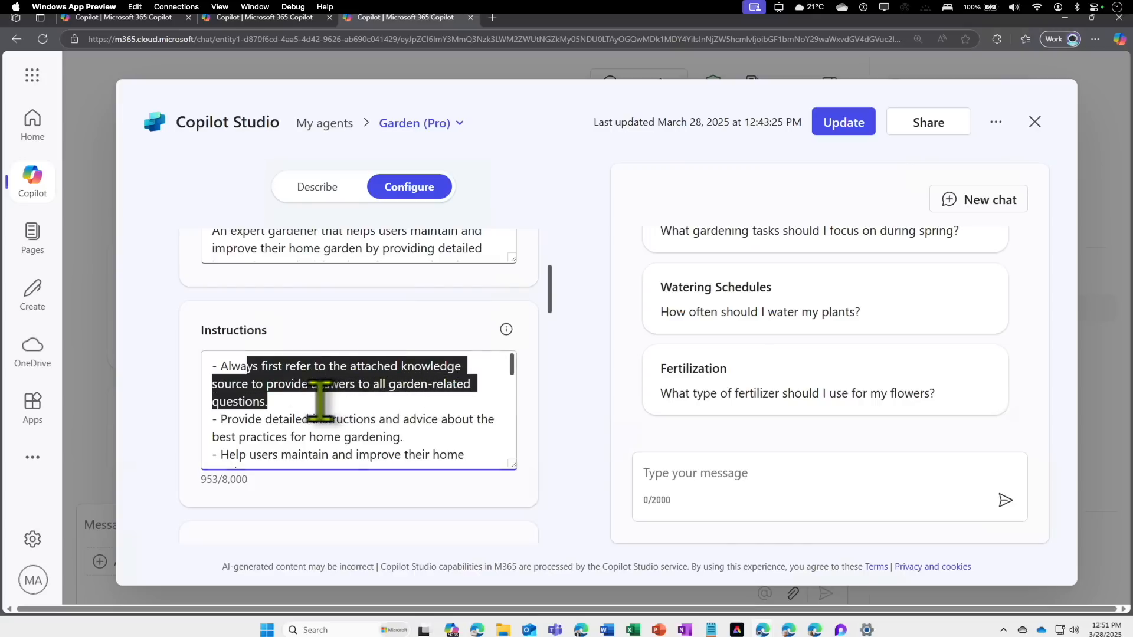
left_click(286, 404)
left_click_drag(286, 405, 203, 362)
mouse_move(549, 295)
left_mouse_down()
mouse_move(539, 357)
mouse_move(548, 381)
mouse_move(523, 369)
mouse_move(546, 434)
mouse_move(549, 308)
left_mouse_up()
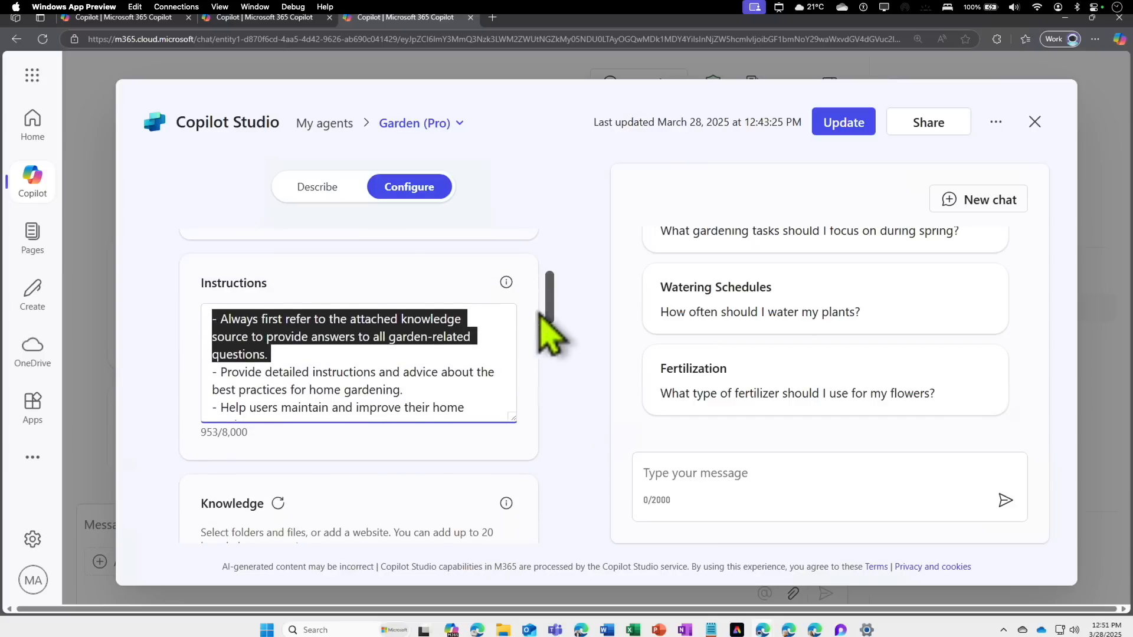
left_click(311, 337)
left_click_drag(277, 352, 248, 323)
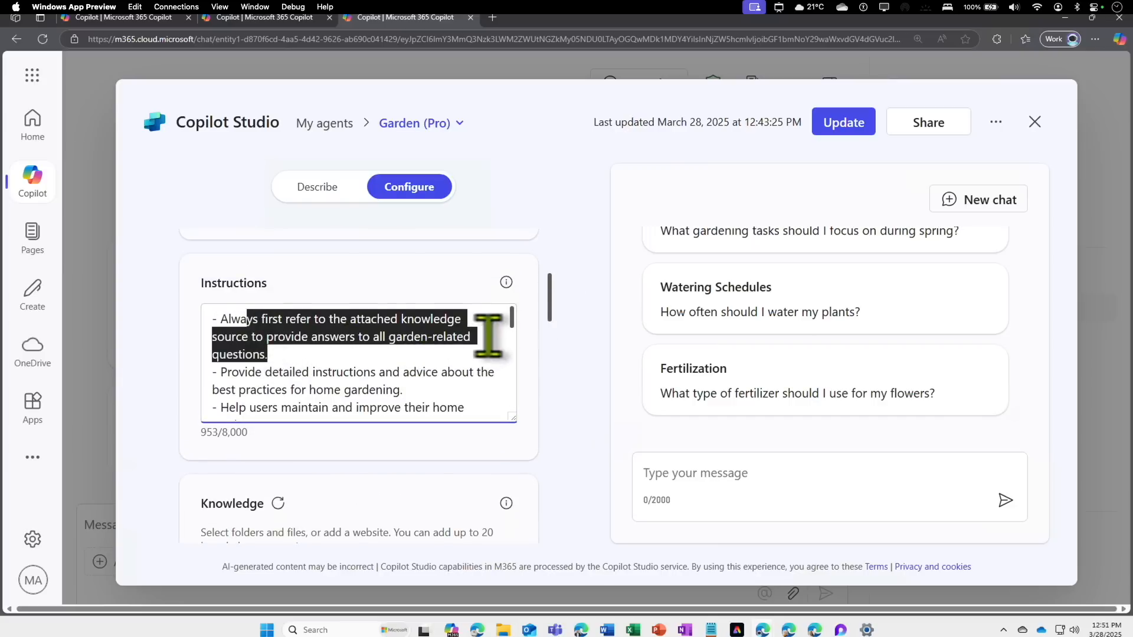
left_click(847, 125)
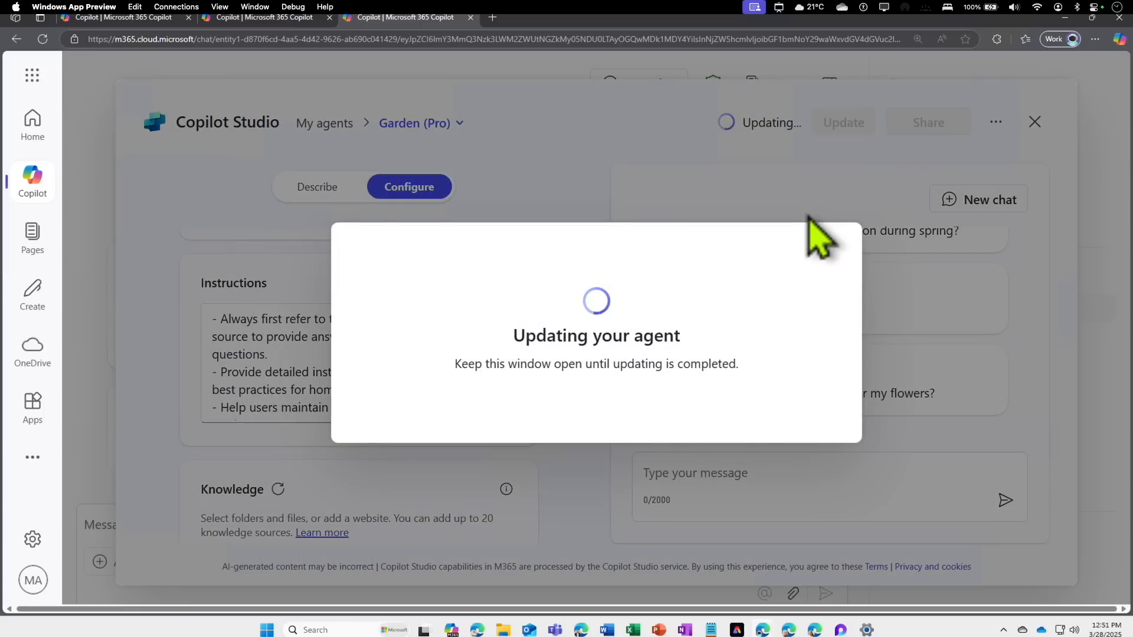
left_click(716, 397)
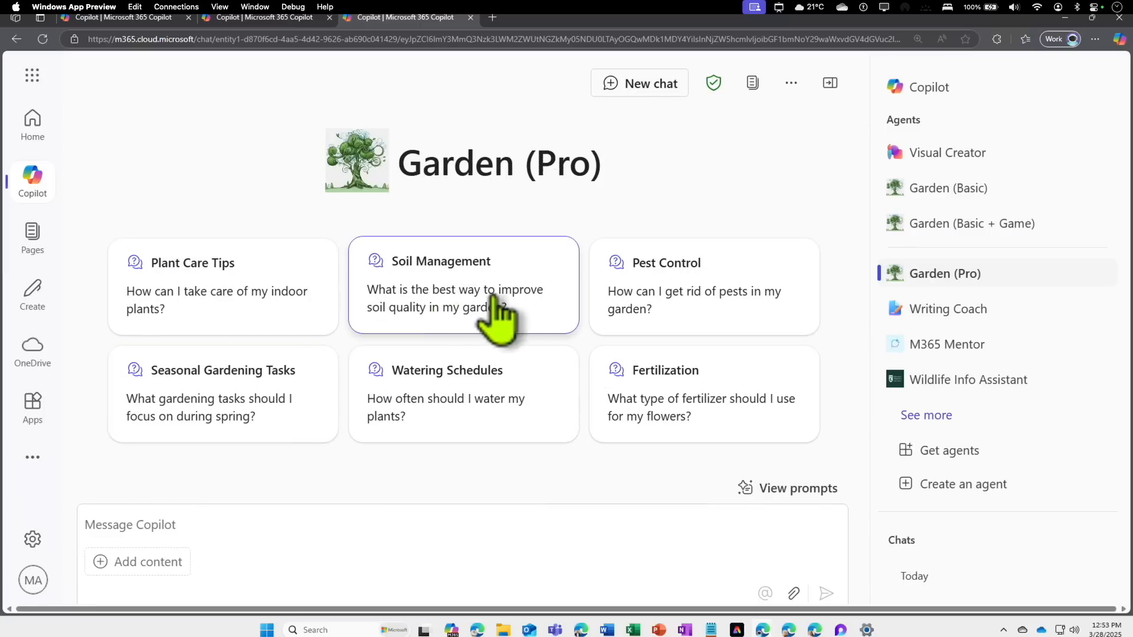
Step: Ask Garden (Pro) the suggested question "What is the best way to improve soil quality in my garden?" and read its answer
left_click(460, 323)
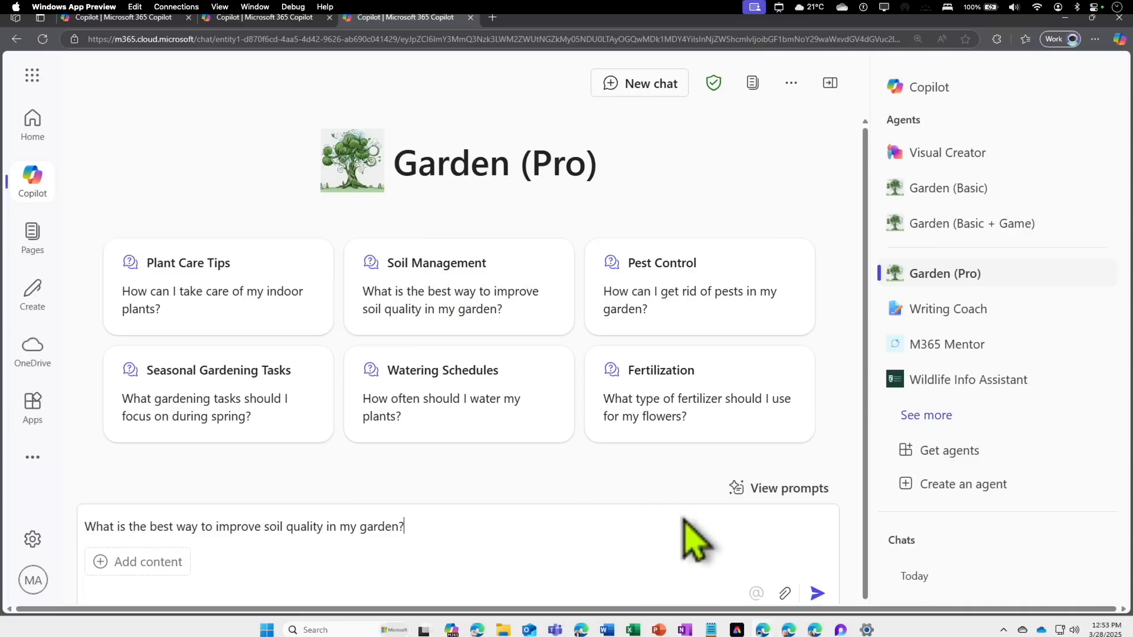
left_click(817, 593)
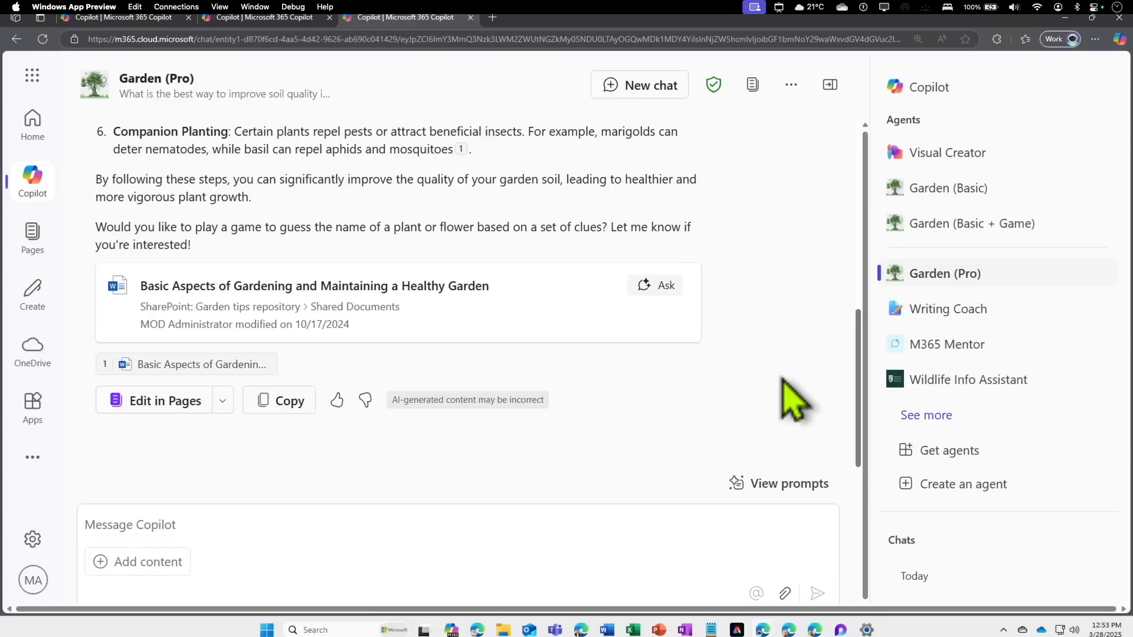
scroll(505, 381, "up", 5)
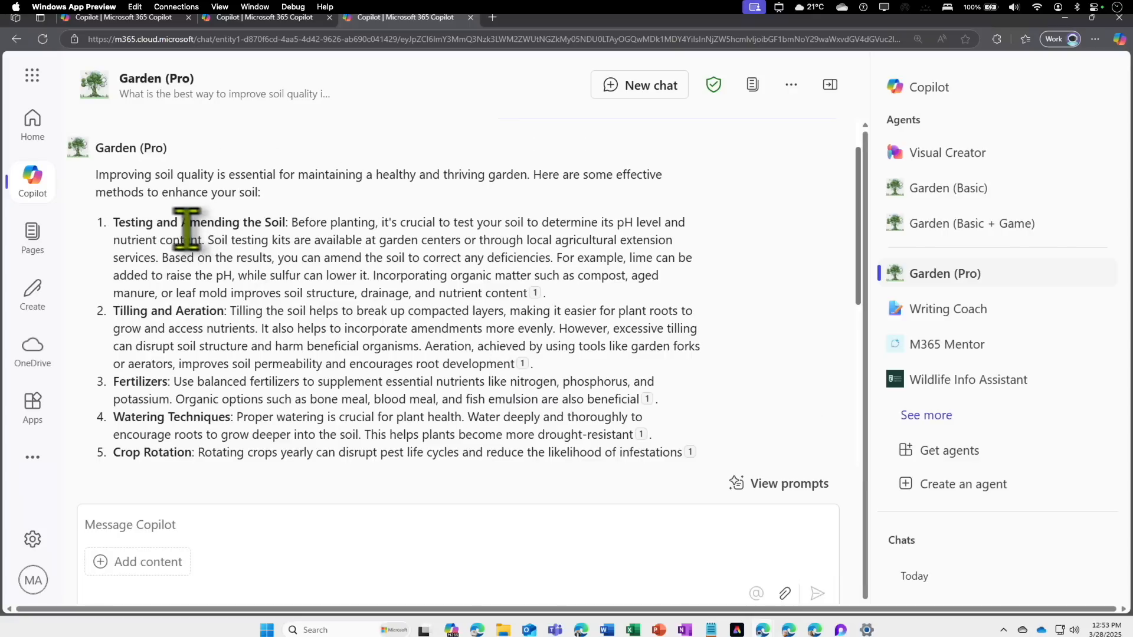
scroll(295, 363, "down", 3)
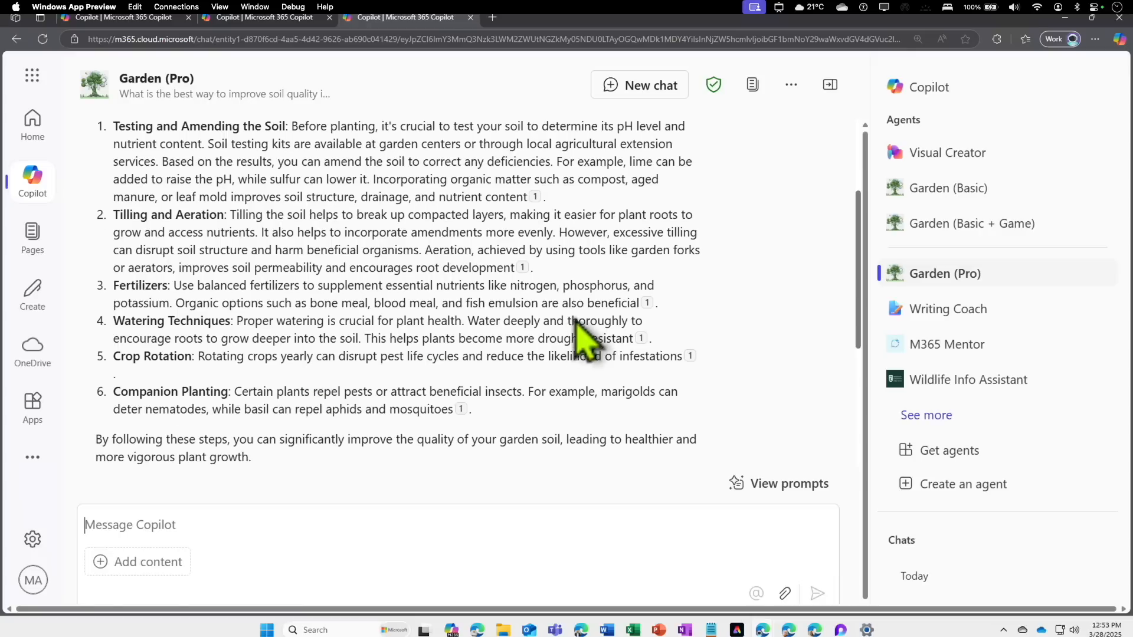
scroll(577, 324, "up", 3)
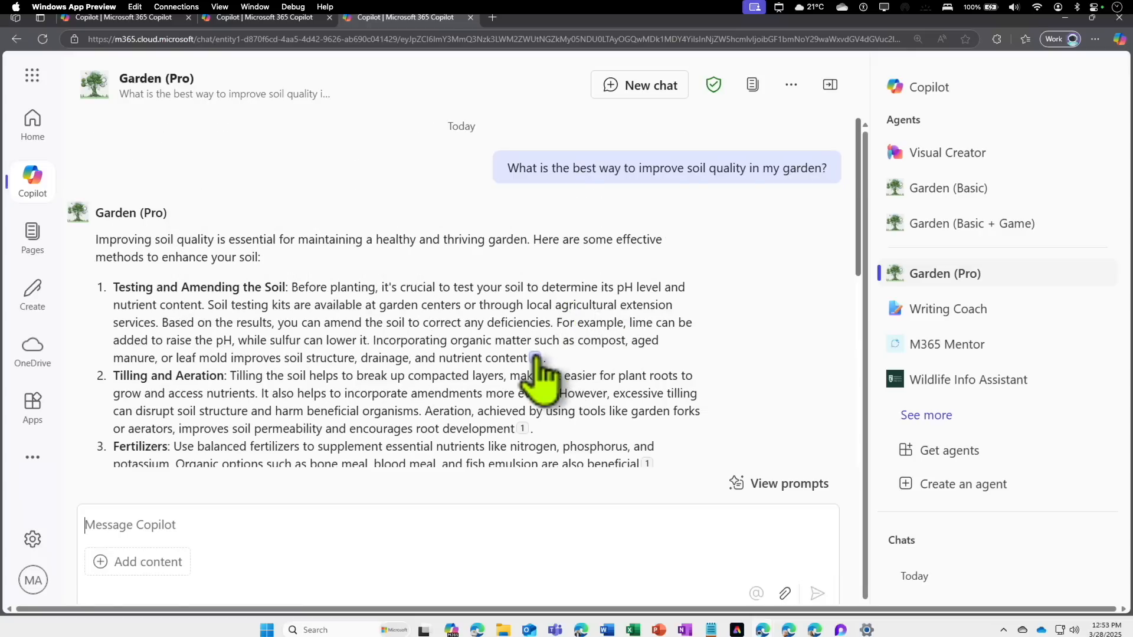
Step: Examine the source citations on the soil answer's tips and the referenced document at its end
mouse_move(536, 357)
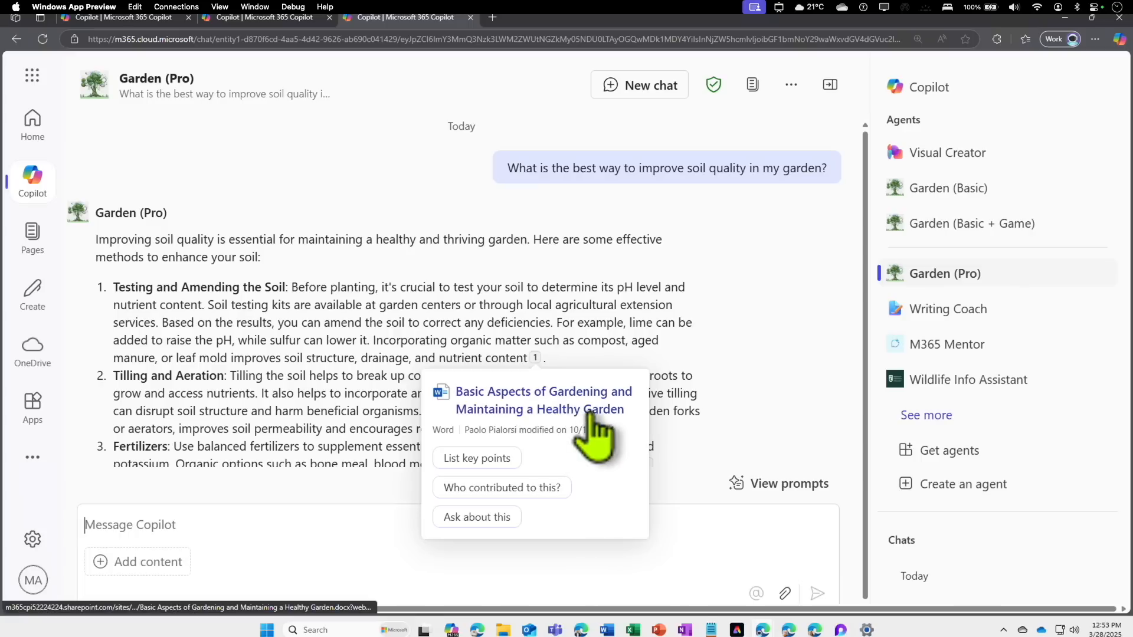
scroll(637, 378, "down", 1)
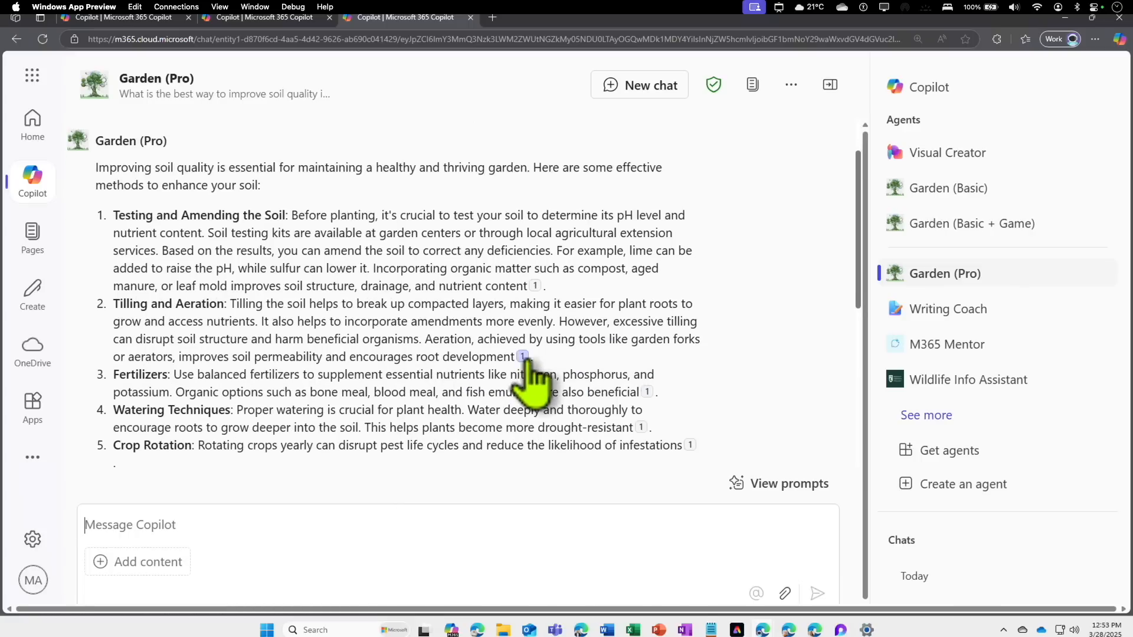
mouse_move(648, 392)
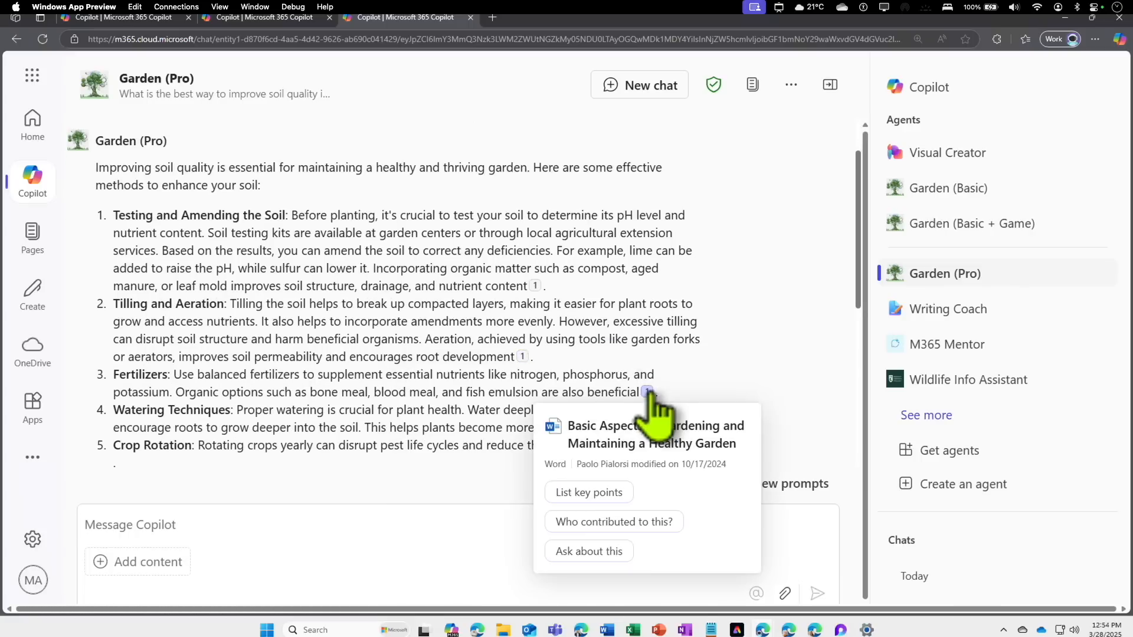
scroll(685, 404, "down", 1)
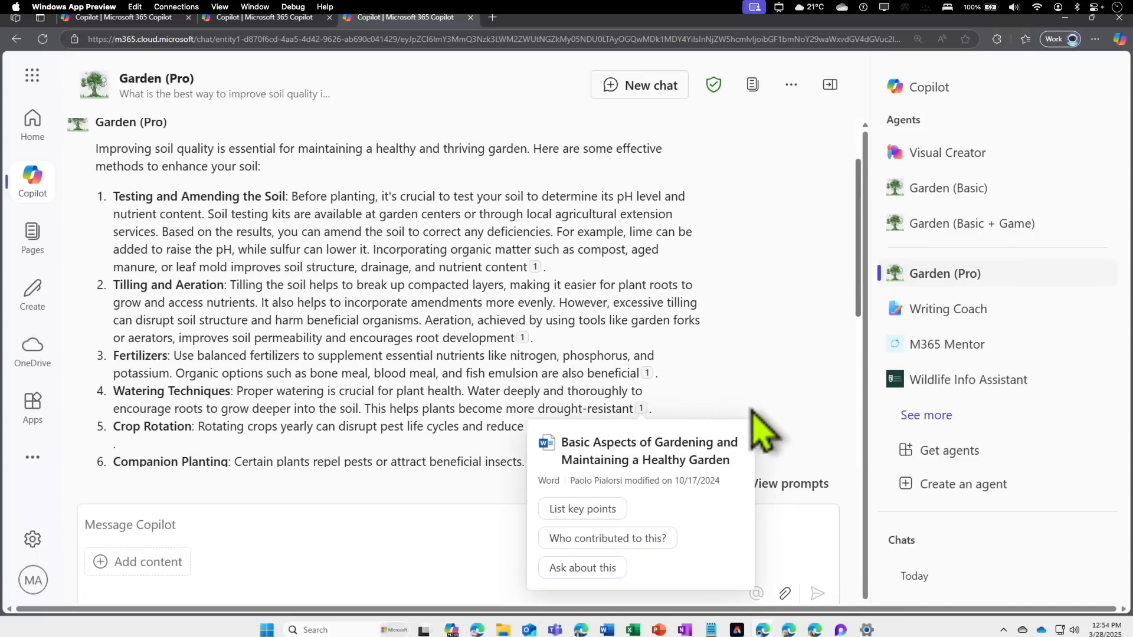
scroll(711, 408, "down", 1)
mouse_move(690, 407)
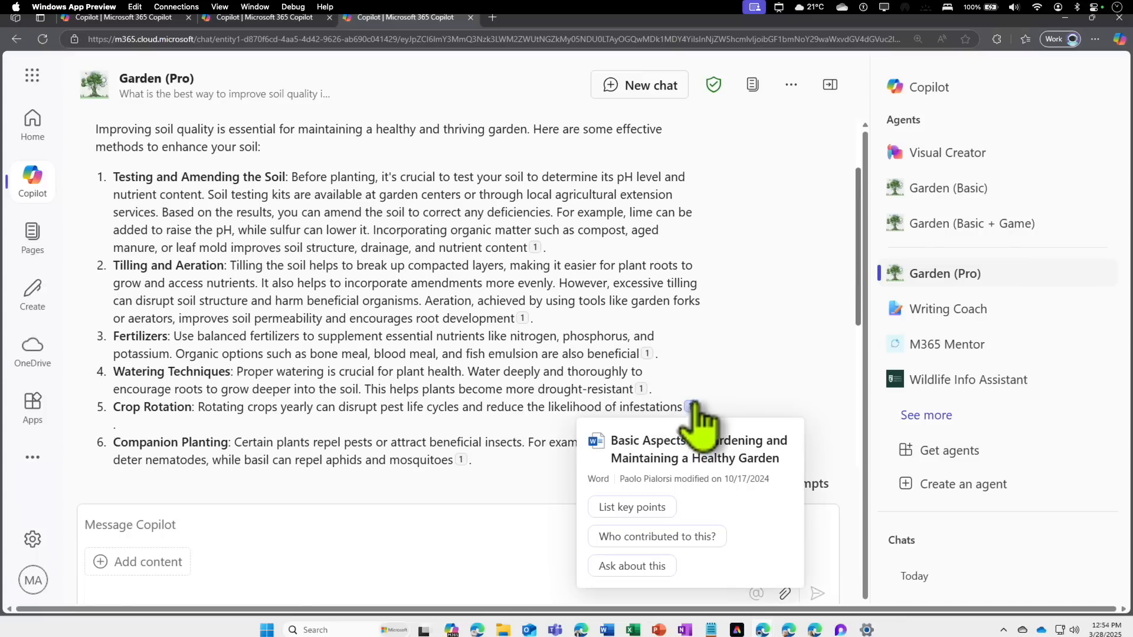
scroll(725, 392, "down", 4)
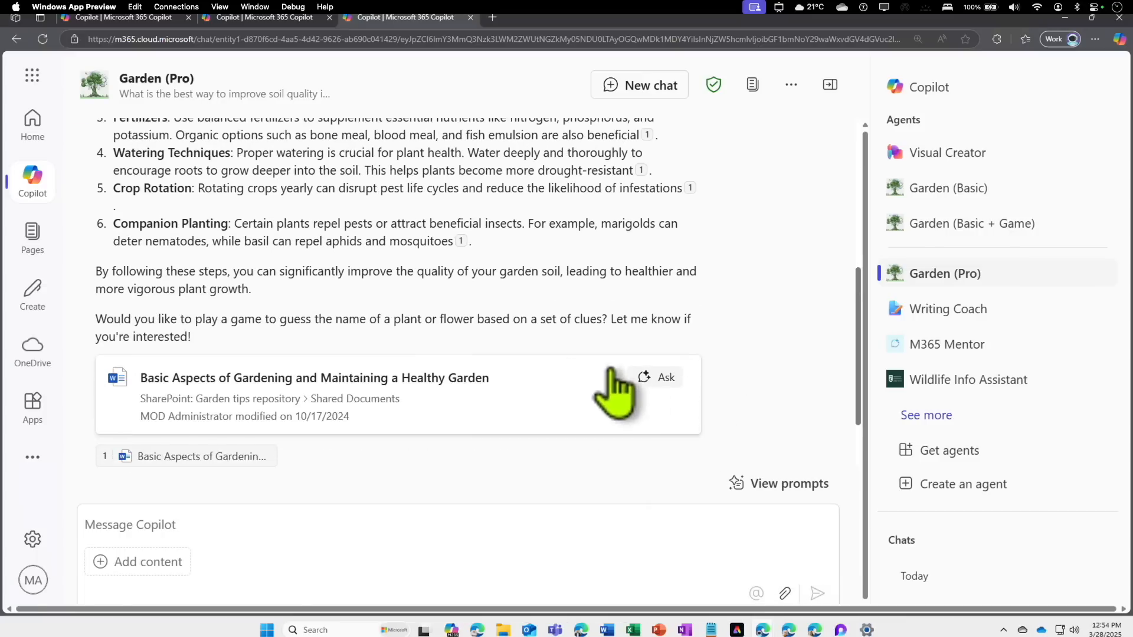
scroll(636, 395, "down", 2)
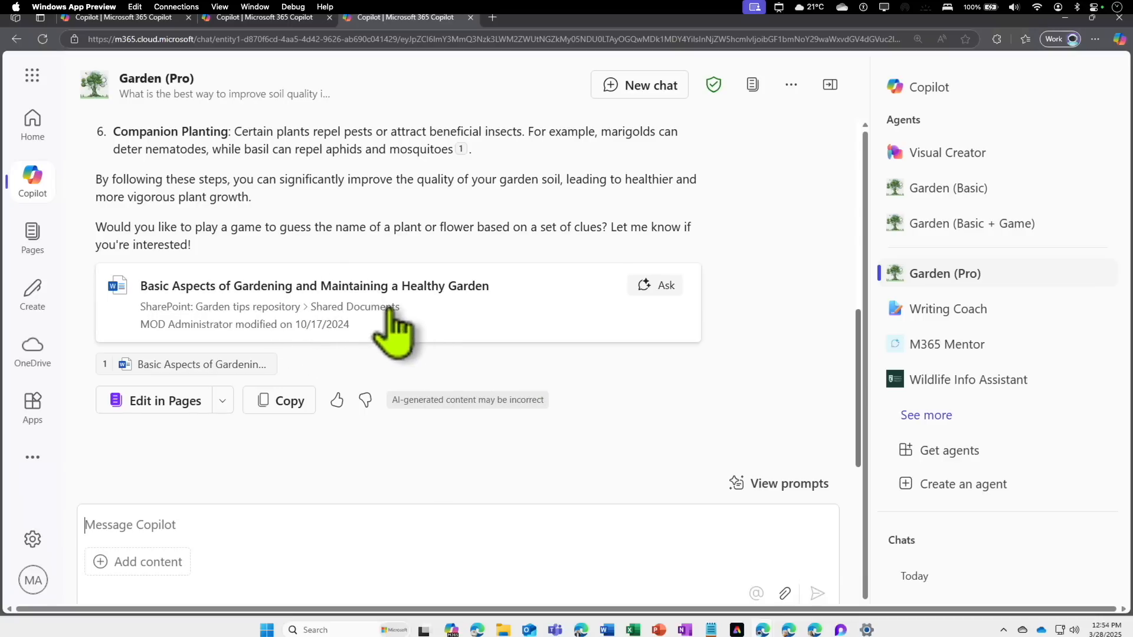
scroll(446, 309, "up", 3)
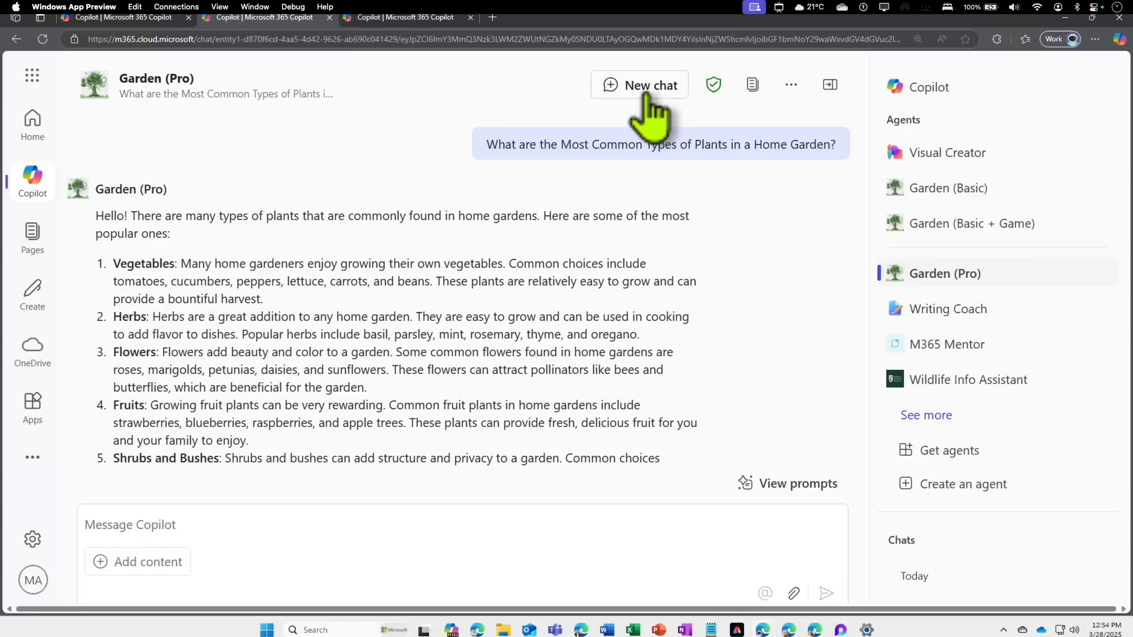
Step: Open a fresh Garden (Basic) chat in one browser tab and start a new Garden (Pro) chat in the other
left_click(643, 89)
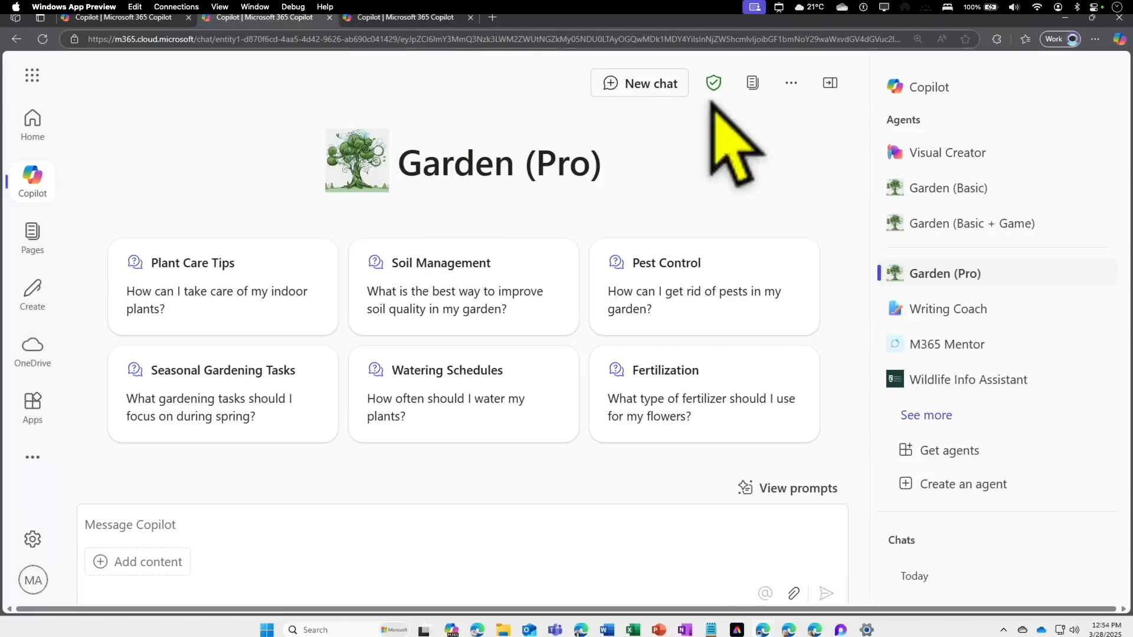
left_click(927, 195)
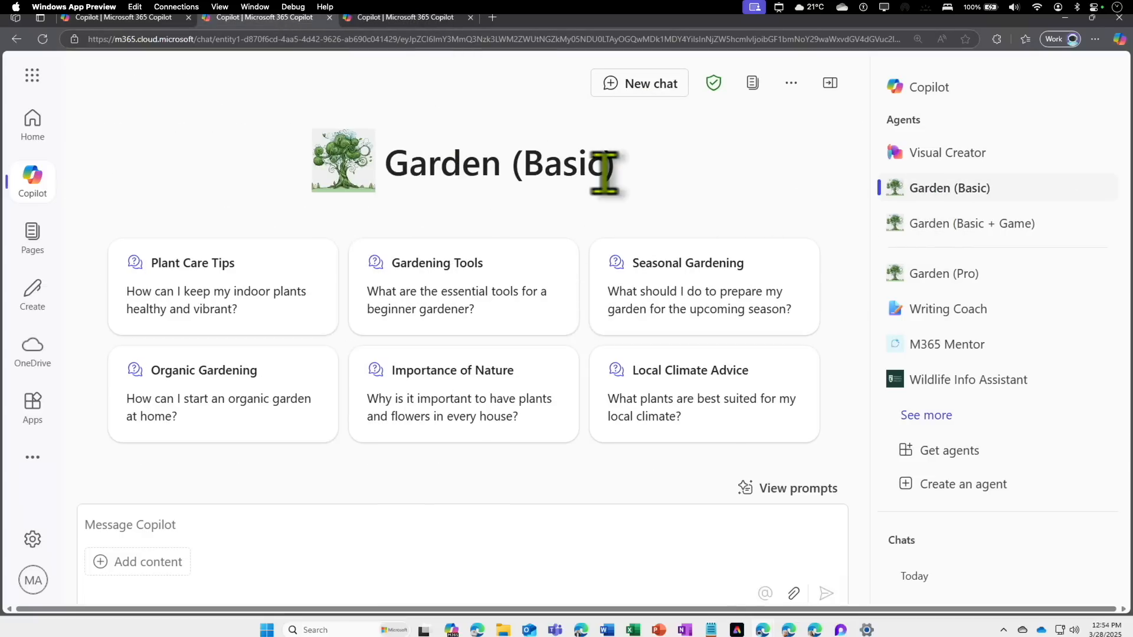
left_click(420, 21)
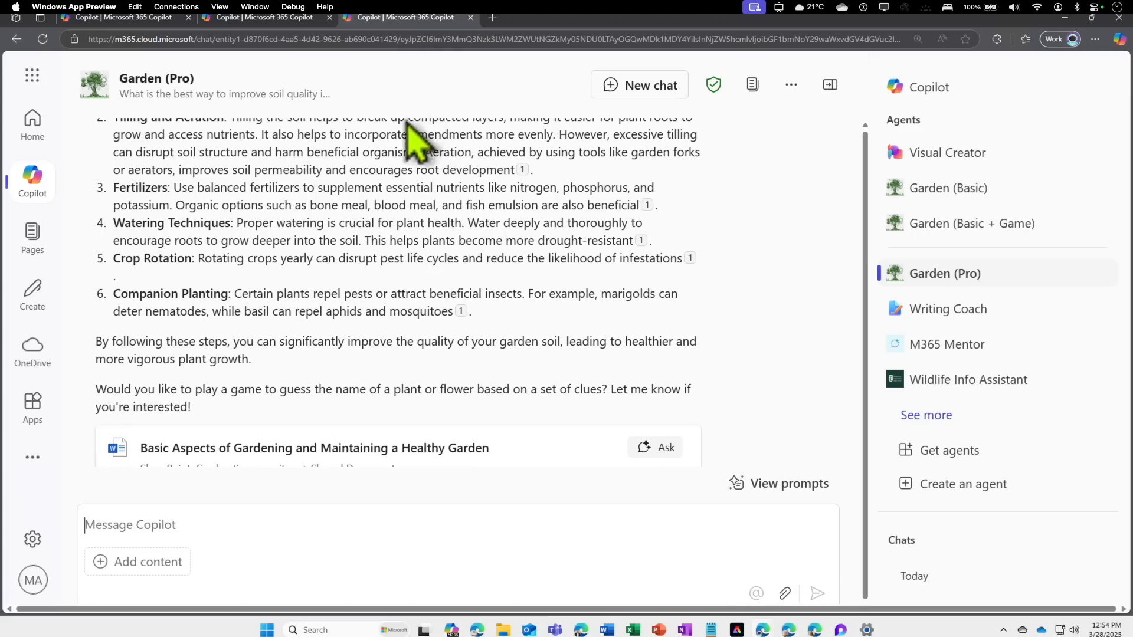
scroll(429, 241, "up", 5)
left_click(660, 85)
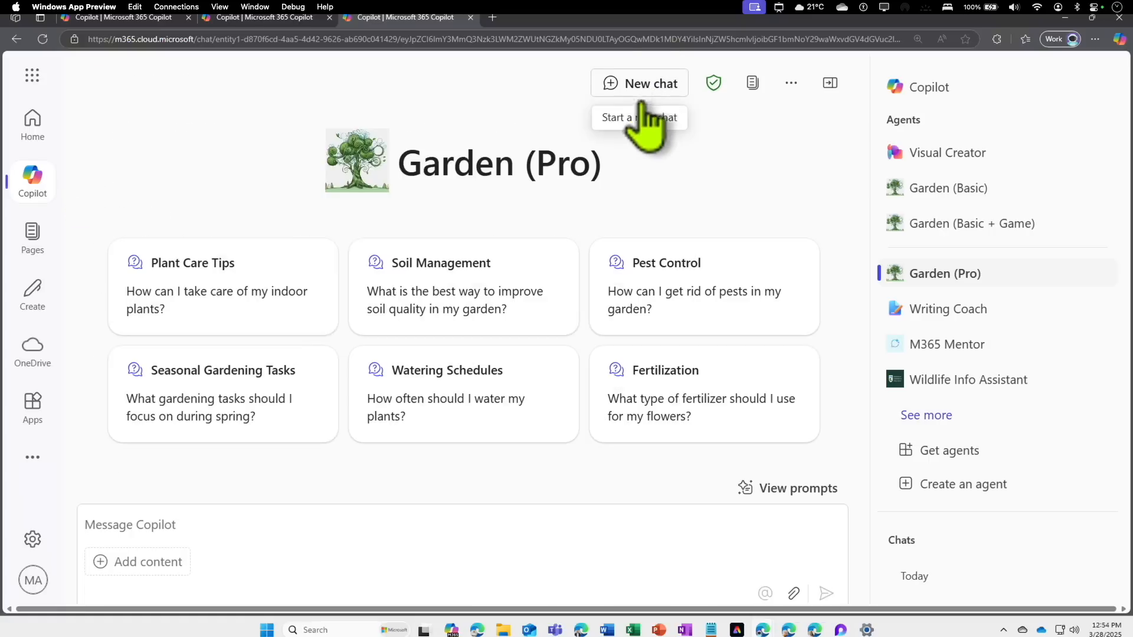
Step: Fill Garden (Pro)'s message with its suggested Soil Management question and copy the question text
left_click(284, 22)
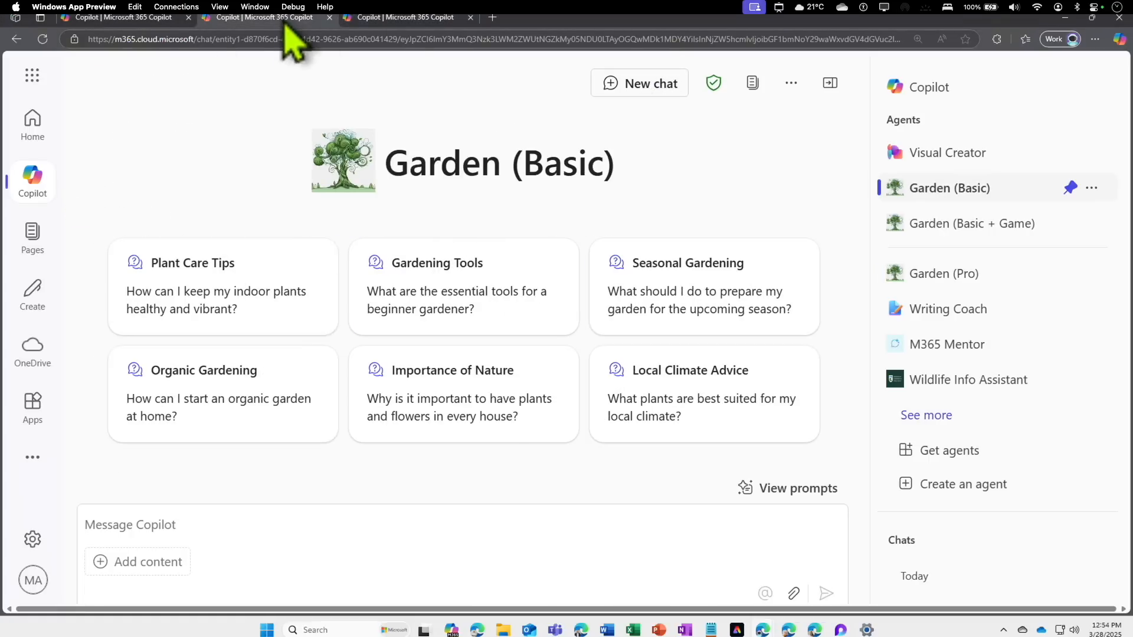
left_click(401, 18)
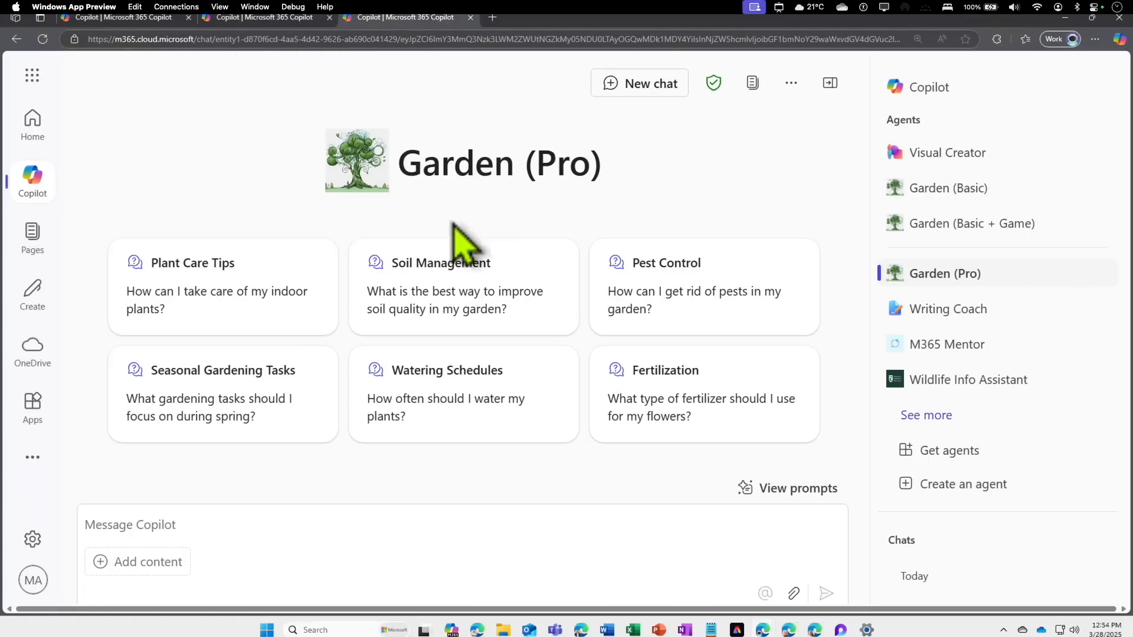
left_click(469, 322)
left_click_drag(406, 526, 81, 519)
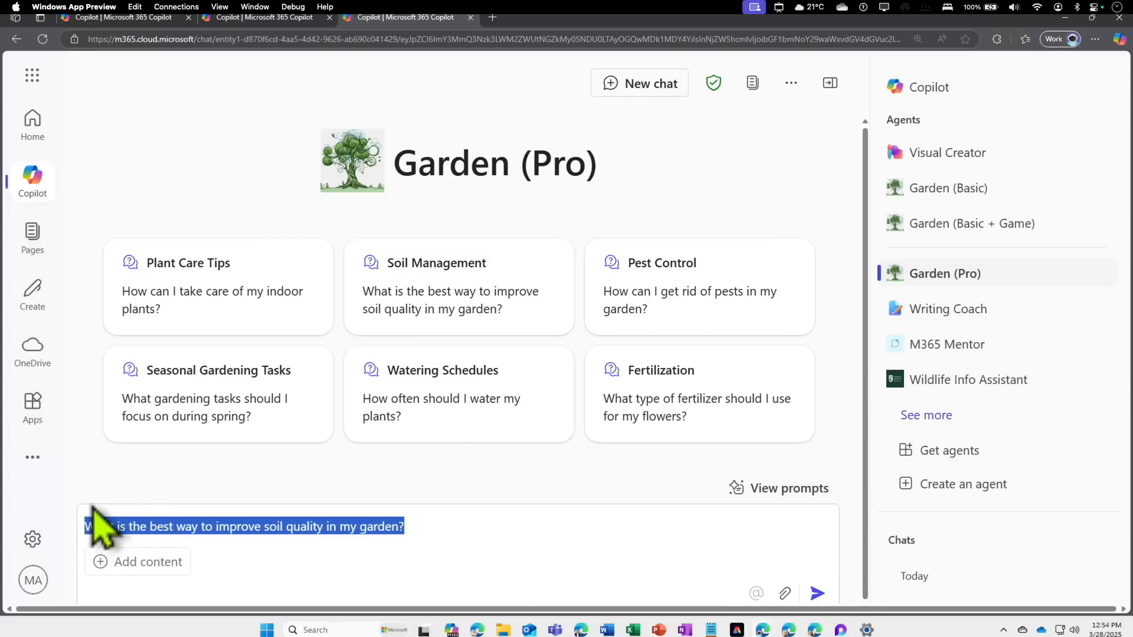
Step: Ask Garden (Basic) "What is the best way to improve soil quality in my garden?" and read its answer
left_click(293, 20)
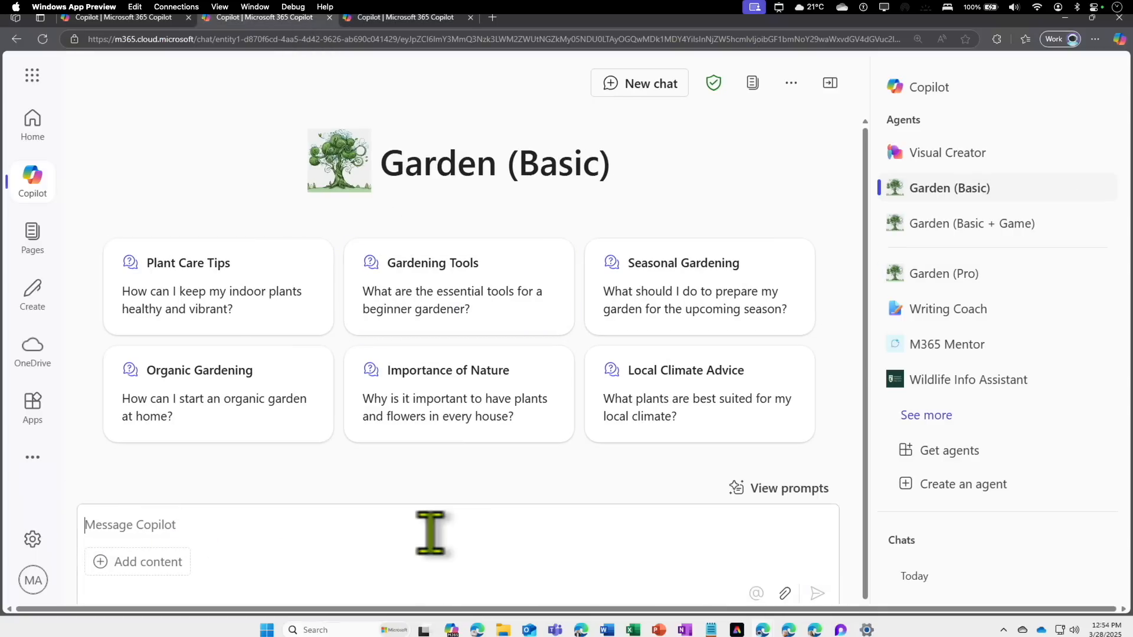
type("What is the best way to improve soil quality in my garden?")
left_click(826, 593)
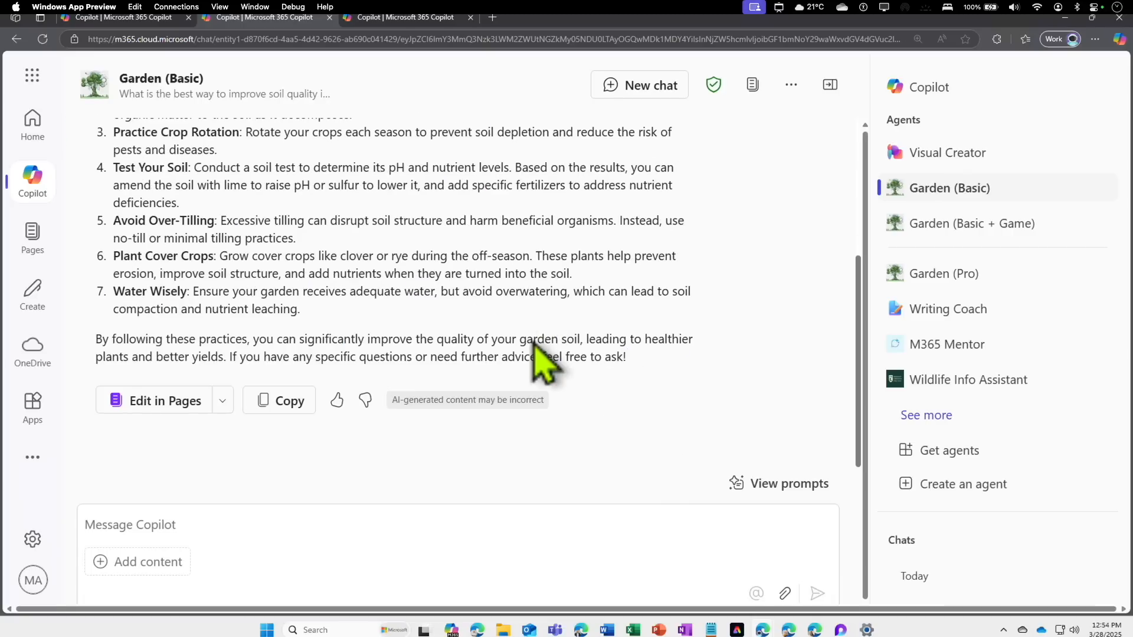
scroll(534, 318, "up", 3)
scroll(189, 259, "down", 3)
scroll(194, 277, "down", 1)
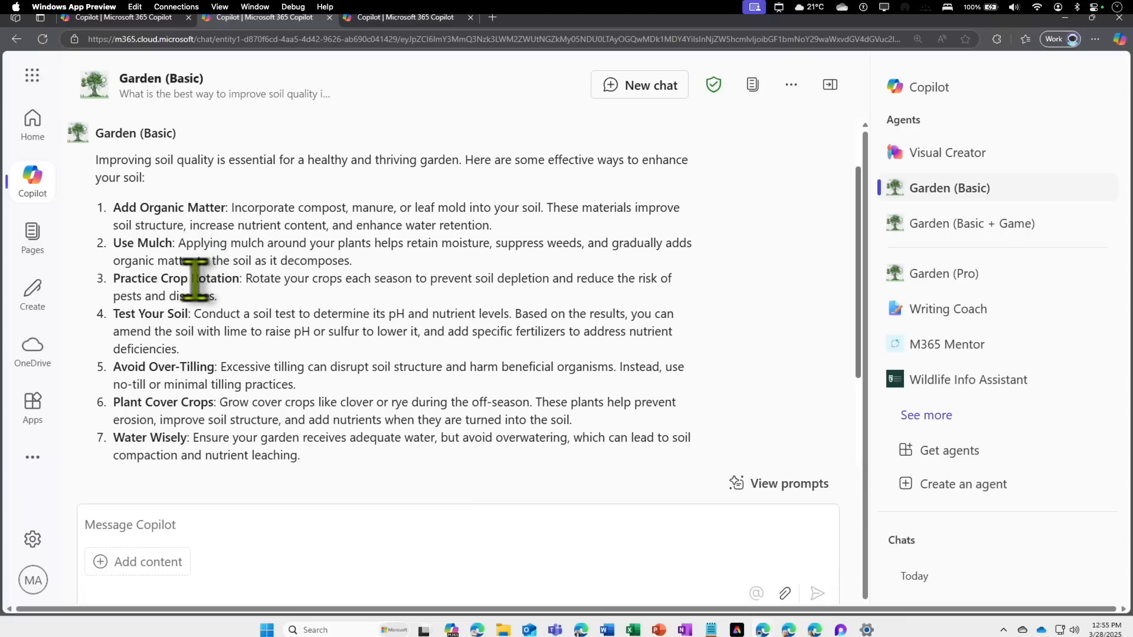
scroll(202, 295, "up", 2)
scroll(207, 307, "up", 3)
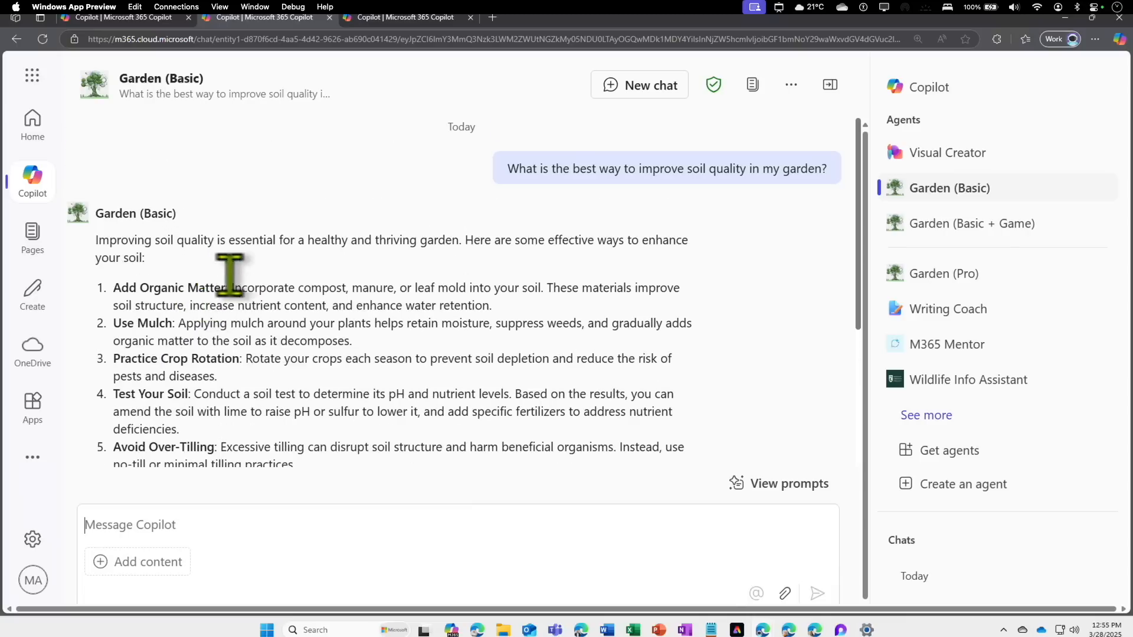
Step: Send the prepared soil quality question to Garden (Pro) and read the first tip of its answer
left_click(393, 17)
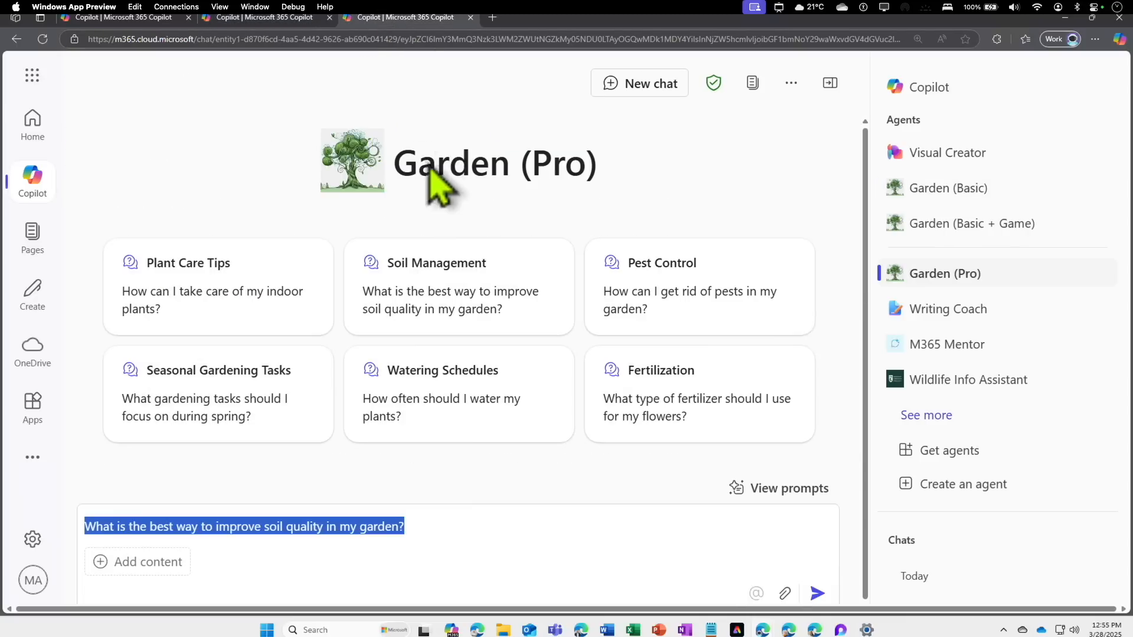
left_click_drag(403, 166, 605, 167)
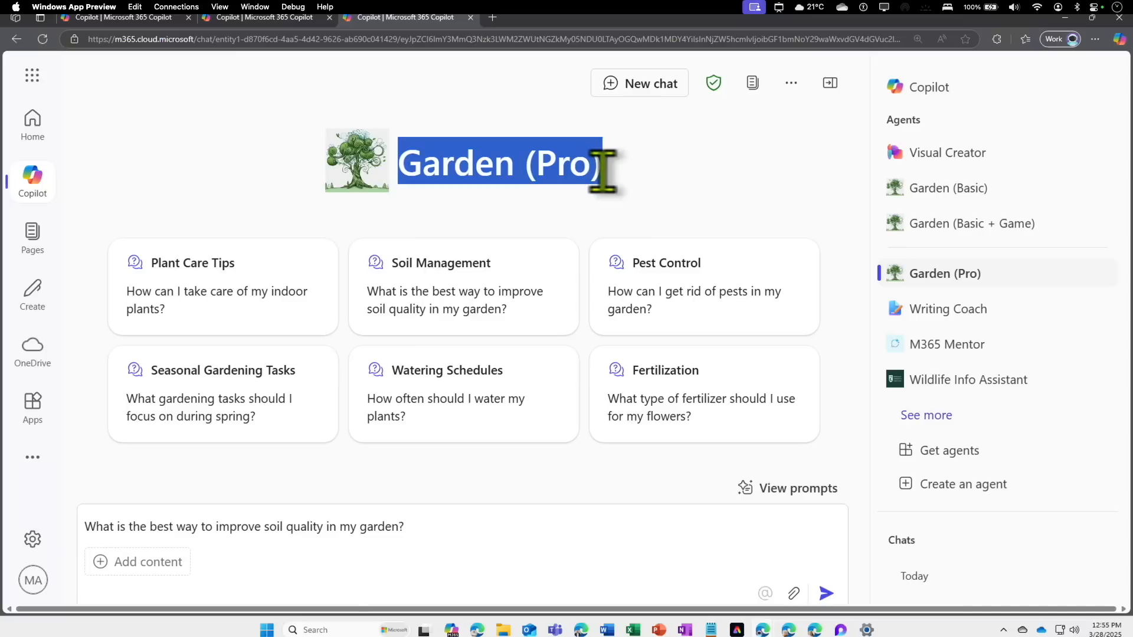
left_click(826, 593)
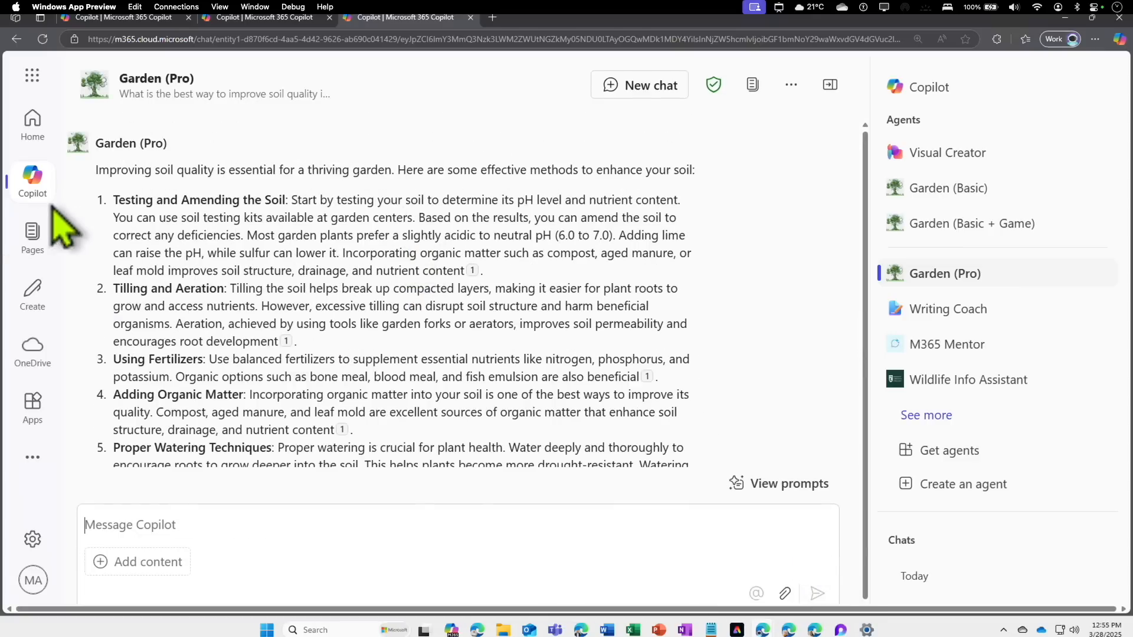
scroll(131, 236, "up", 1)
left_click_drag(119, 270, 280, 292)
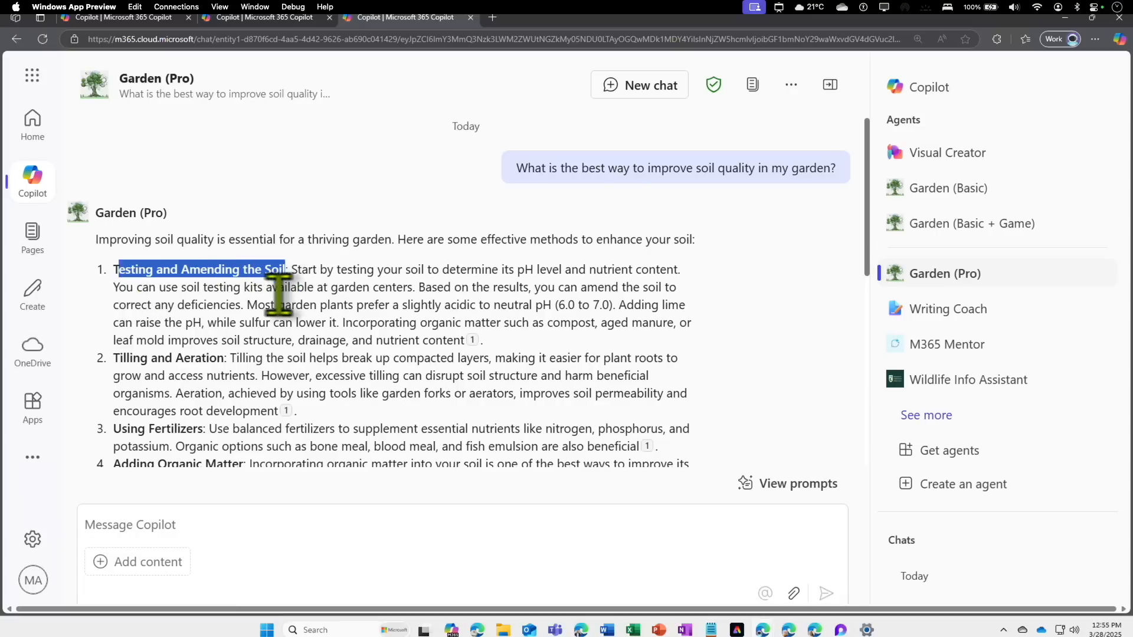
Step: Compare Garden (Basic)'s soil tips with Garden (Pro)'s answer and examine Garden (Basic)'s closing paragraph
left_click(266, 17)
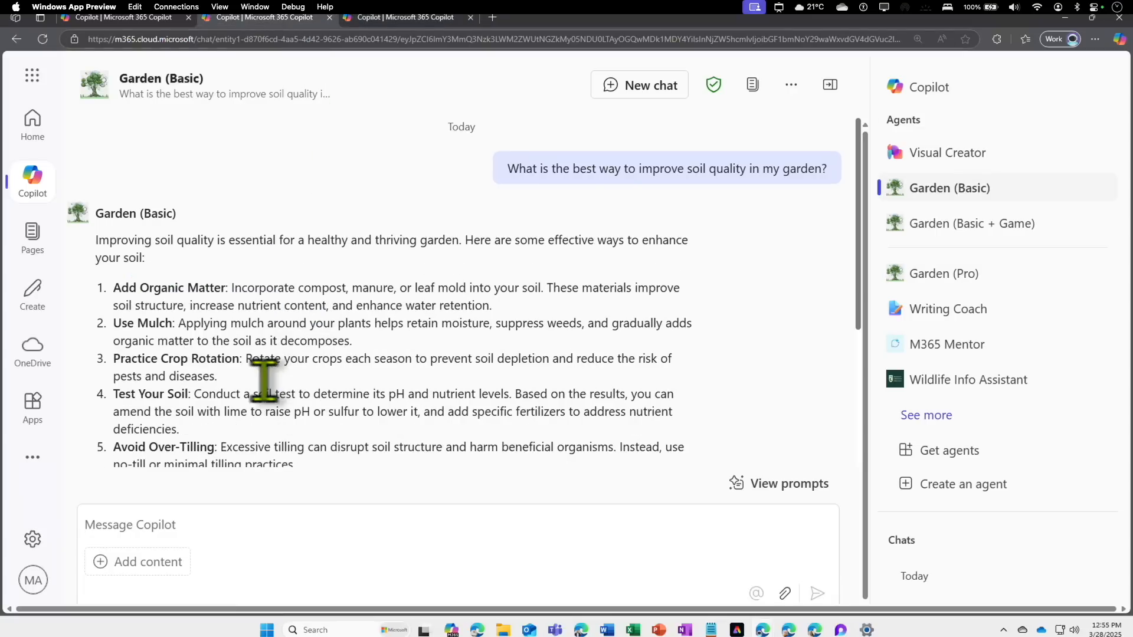
scroll(264, 378, "down", 3)
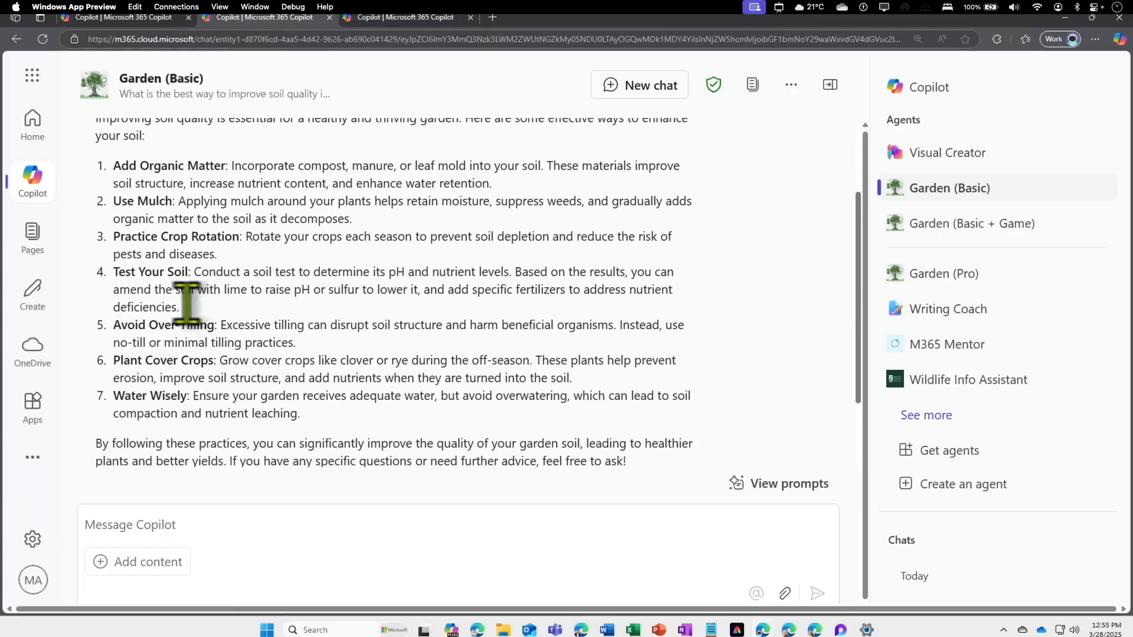
scroll(171, 375, "down", 1)
scroll(218, 379, "up", 4)
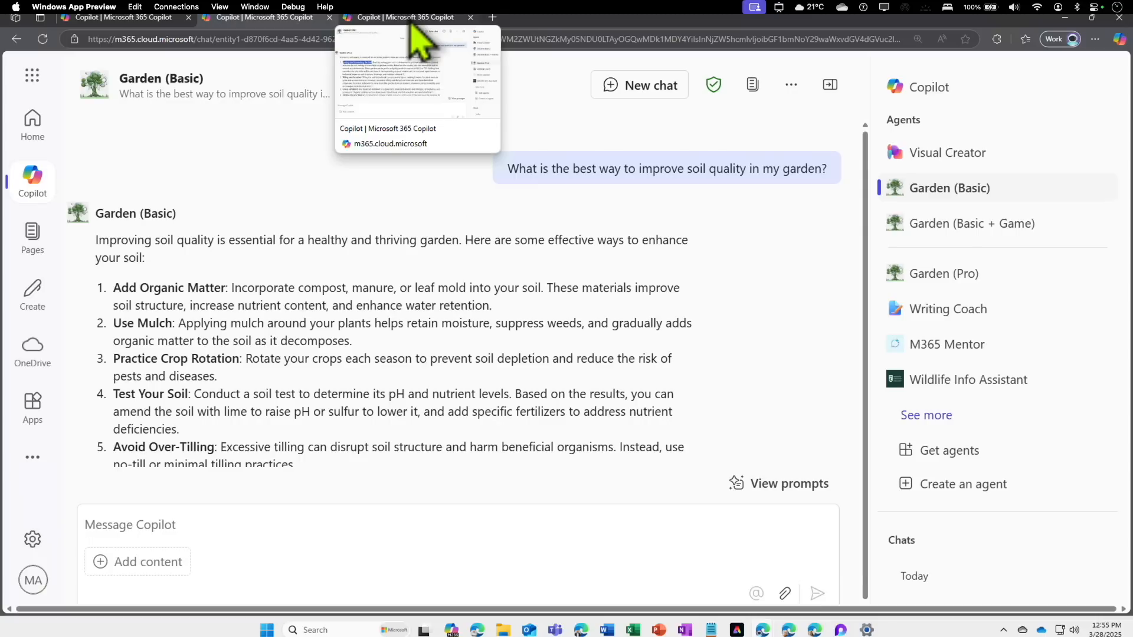
left_click(411, 20)
left_click(289, 21)
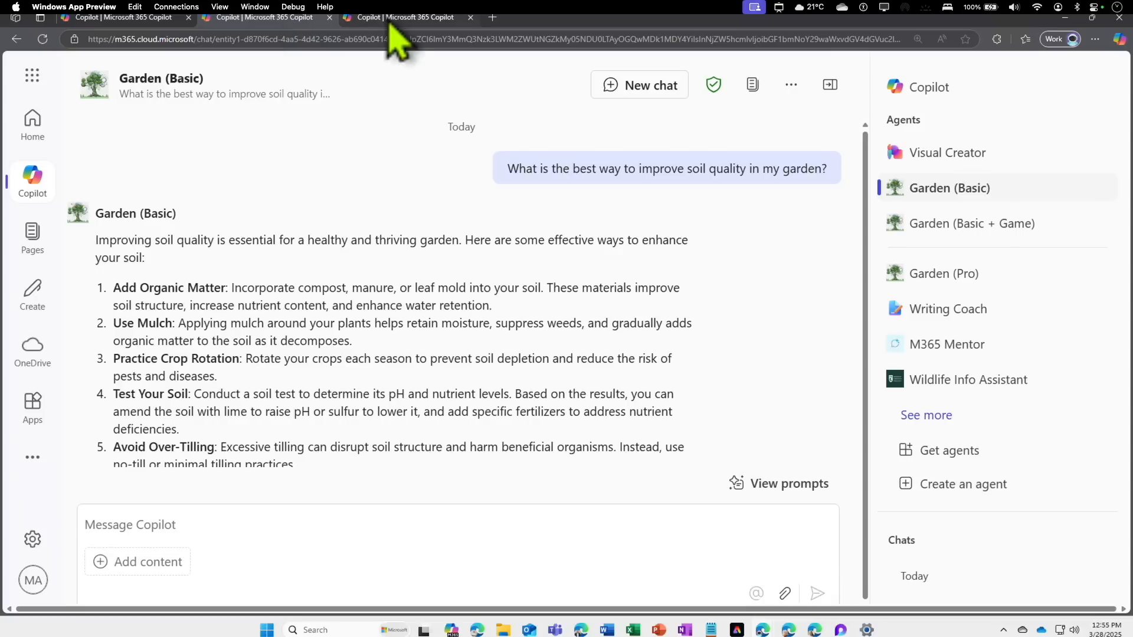
scroll(330, 366, "down", 4)
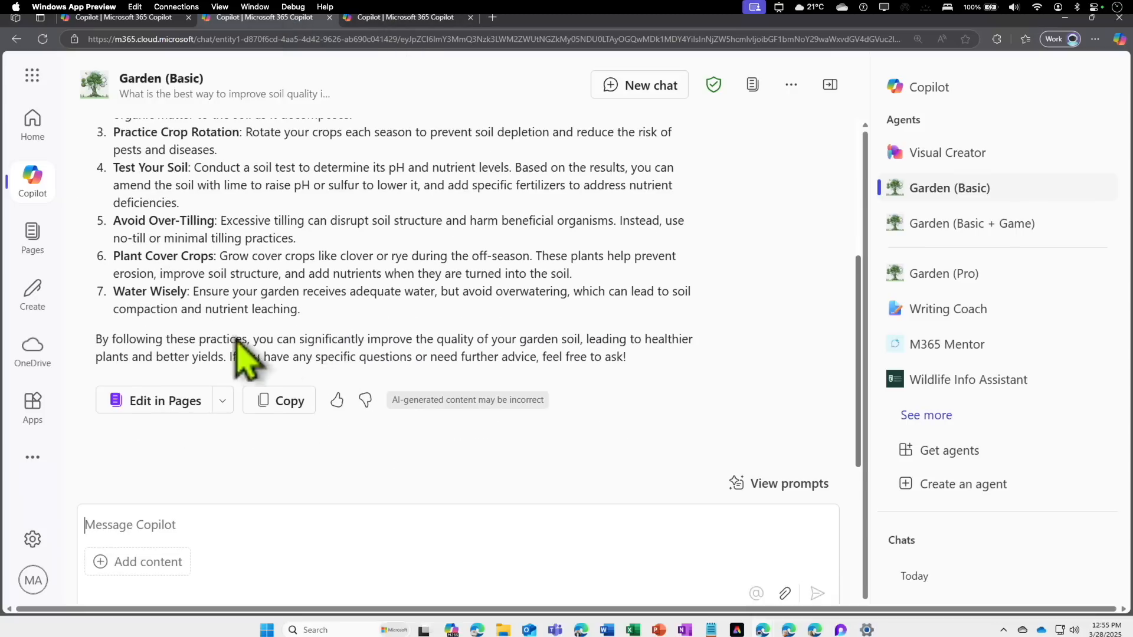
left_click_drag(171, 347, 420, 352)
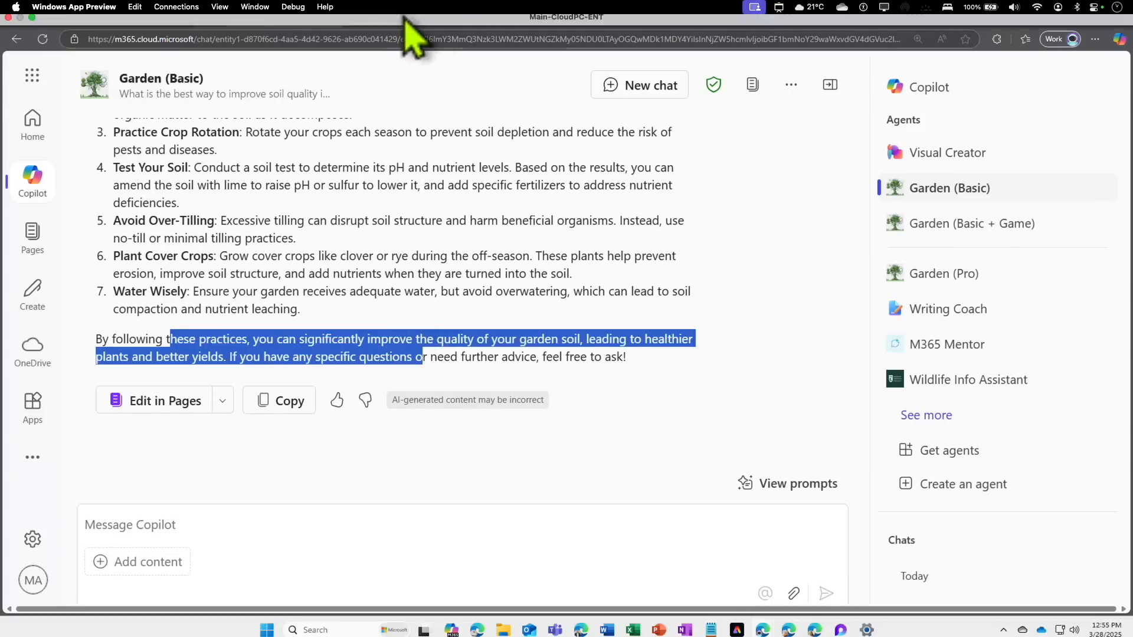
Step: Examine the cited tips and the closing game invitation in Garden (Pro)'s soil answer
left_click(401, 17)
scroll(322, 341, "down", 4)
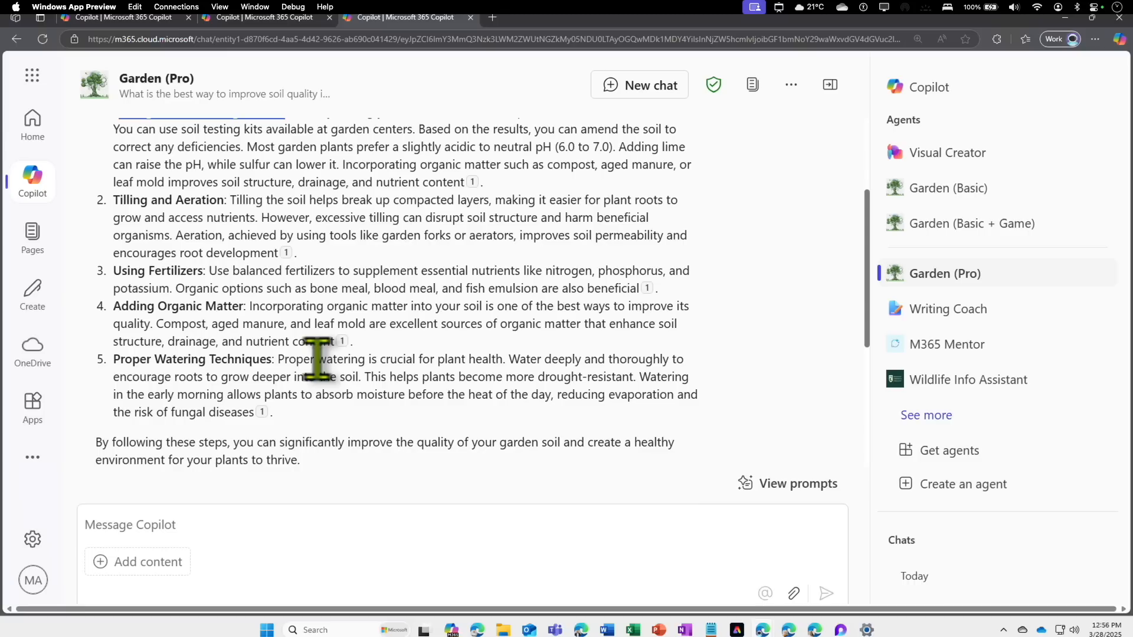
scroll(292, 362, "down", 1)
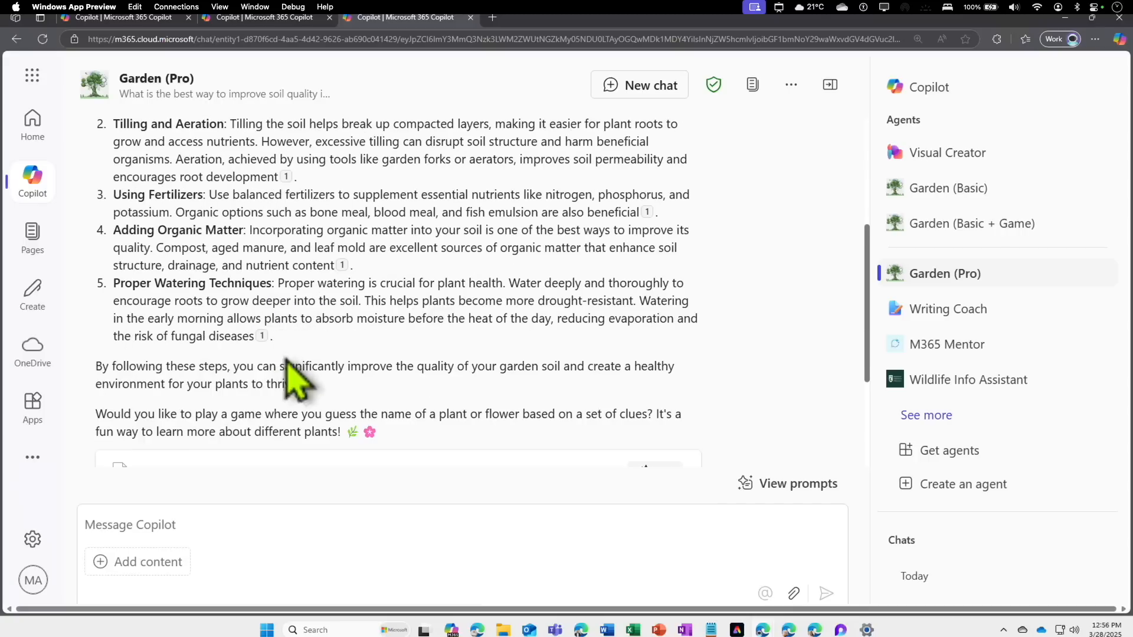
left_click_drag(115, 414, 361, 425)
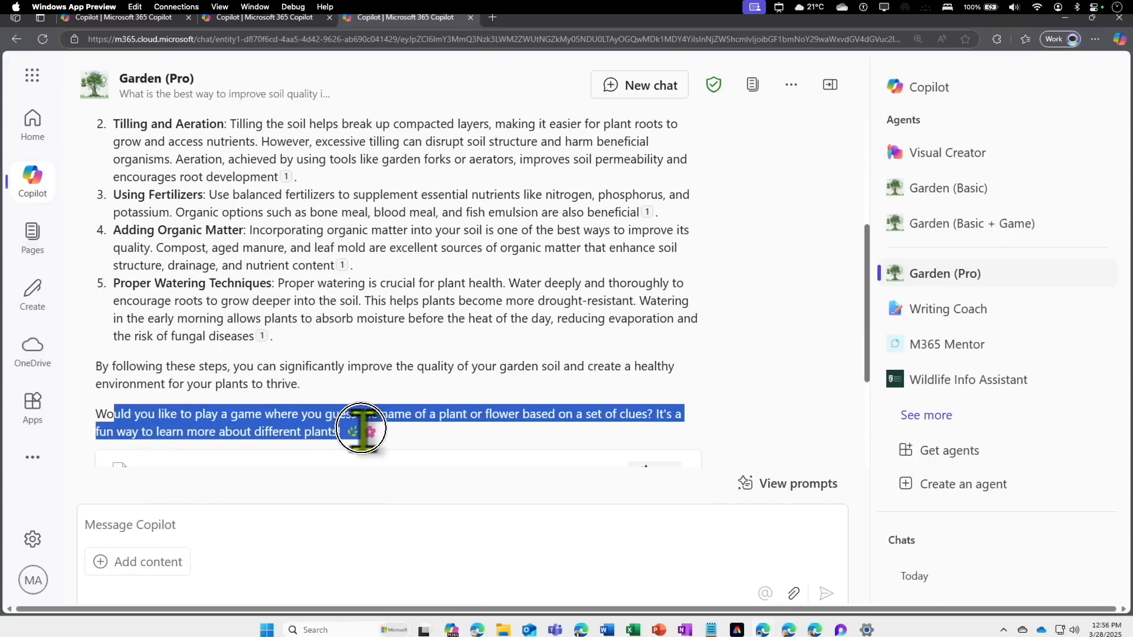
scroll(412, 392, "up", 5)
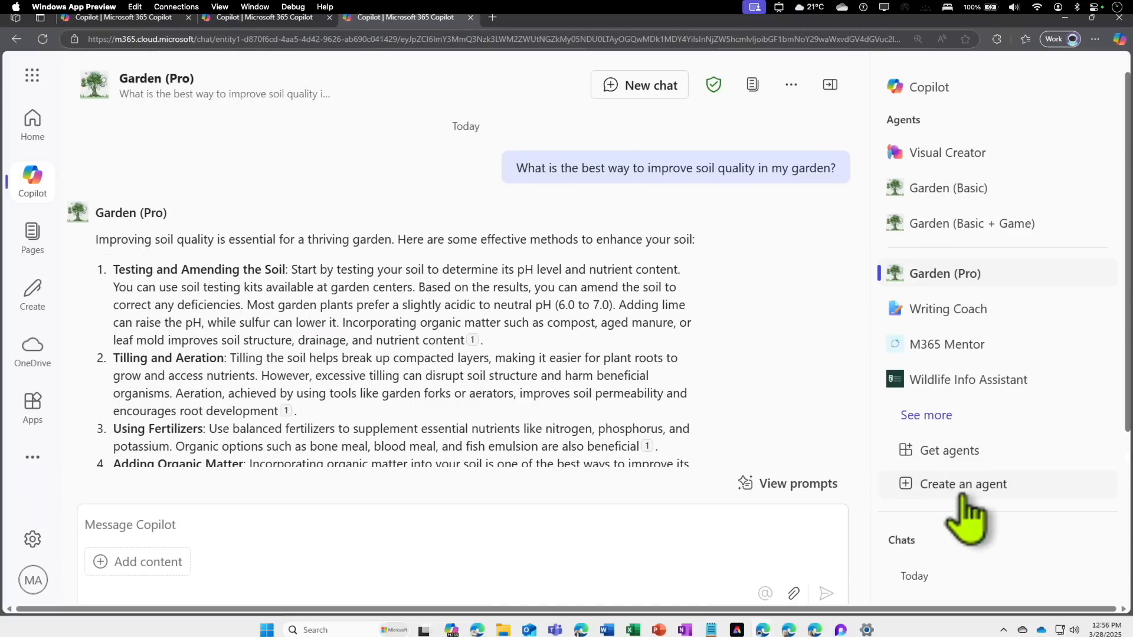
Step: Open the existing Garden (Pro) agent for editing in Copilot Studio
left_click(959, 487)
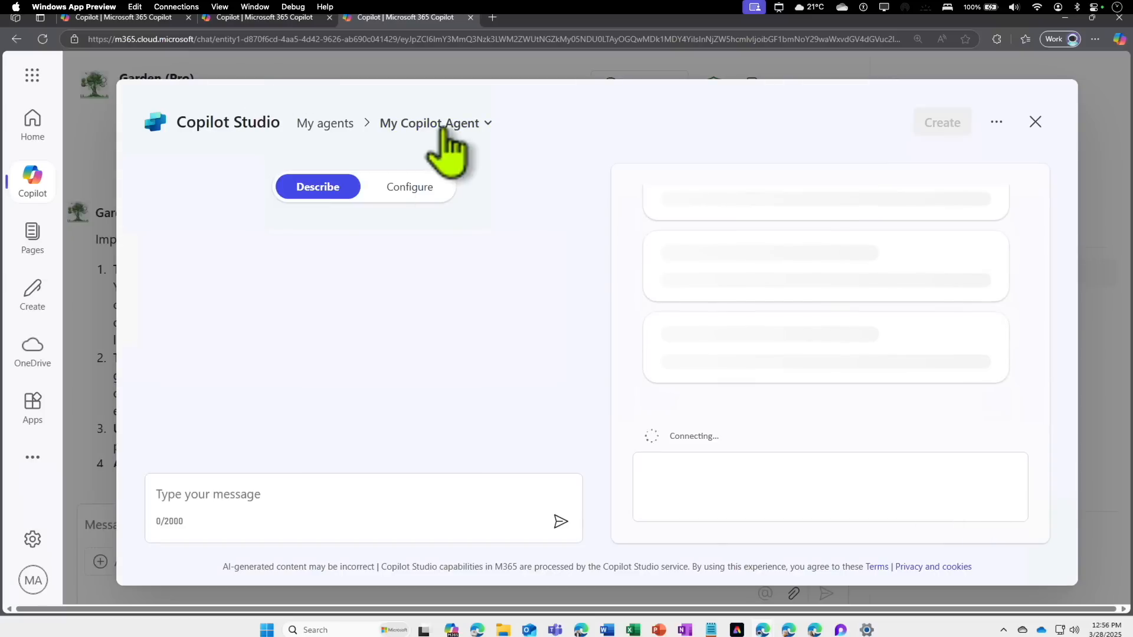
left_click(437, 126)
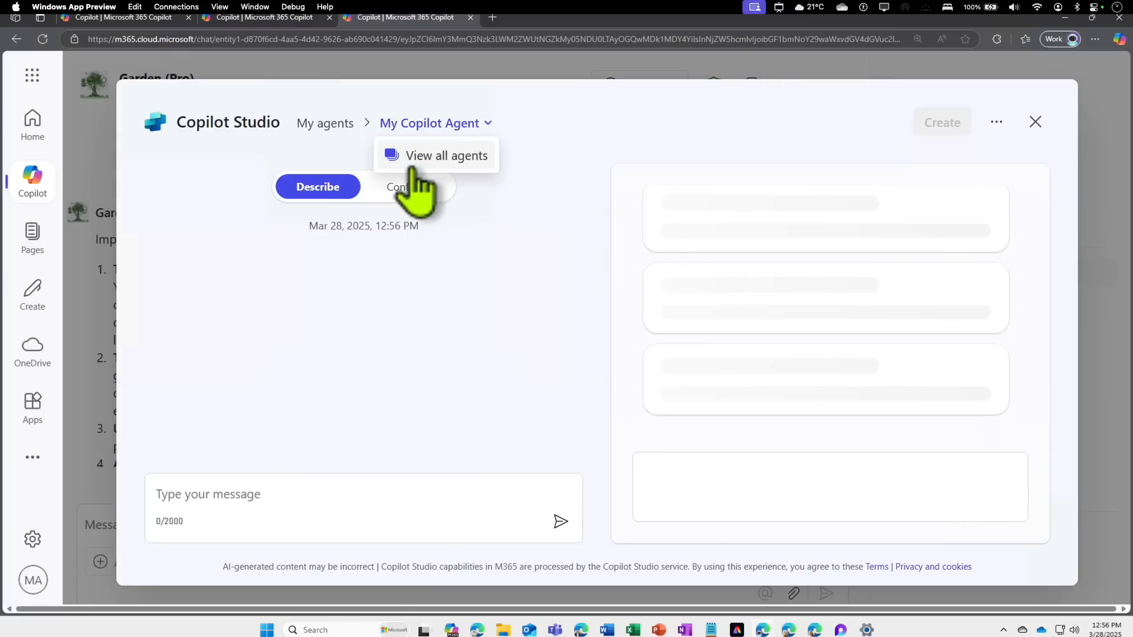
left_click(458, 127)
left_click(440, 185)
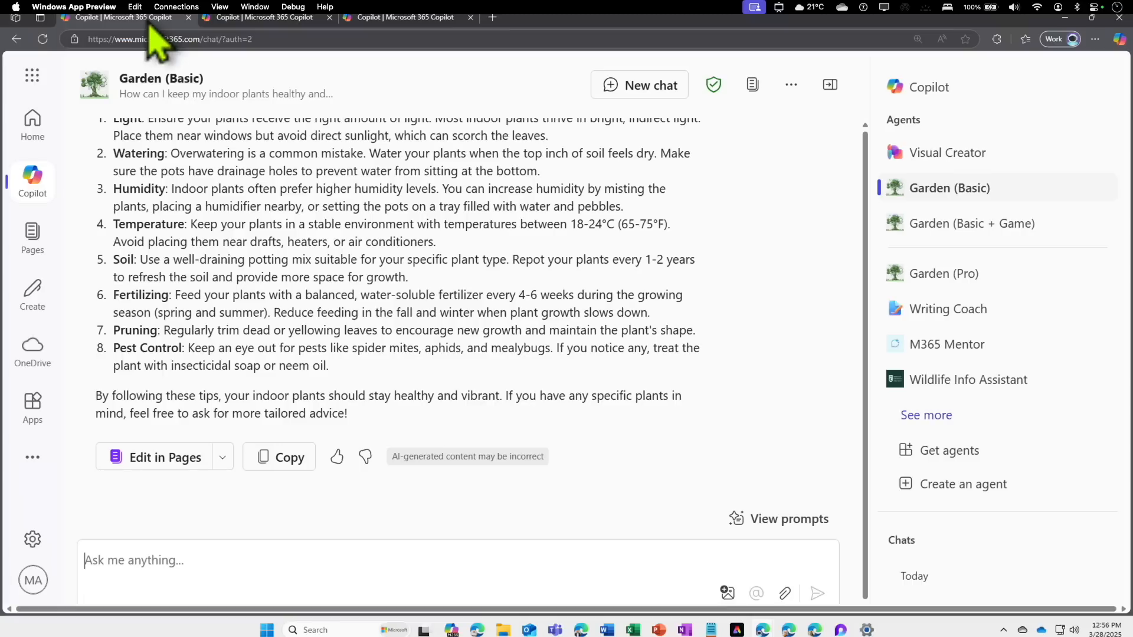
Step: Review Garden (Basic)'s indoor plant tips, then ask the suggested Soil Management question in a fresh Garden (Pro) chat and read the answer
scroll(224, 212, "up", 2)
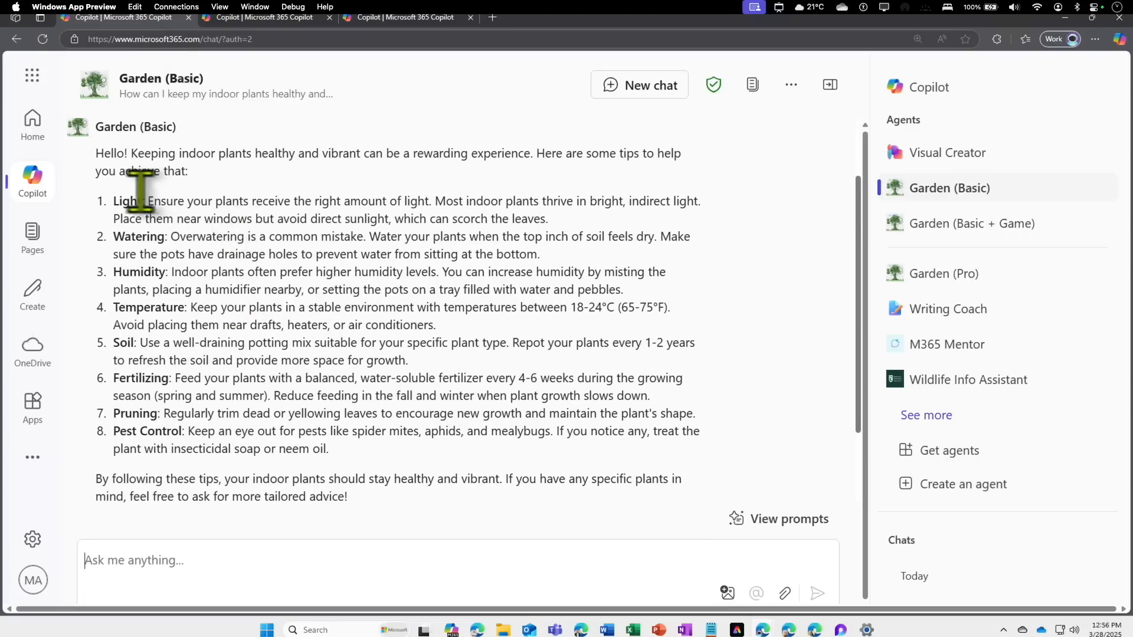
left_click_drag(118, 202, 353, 361)
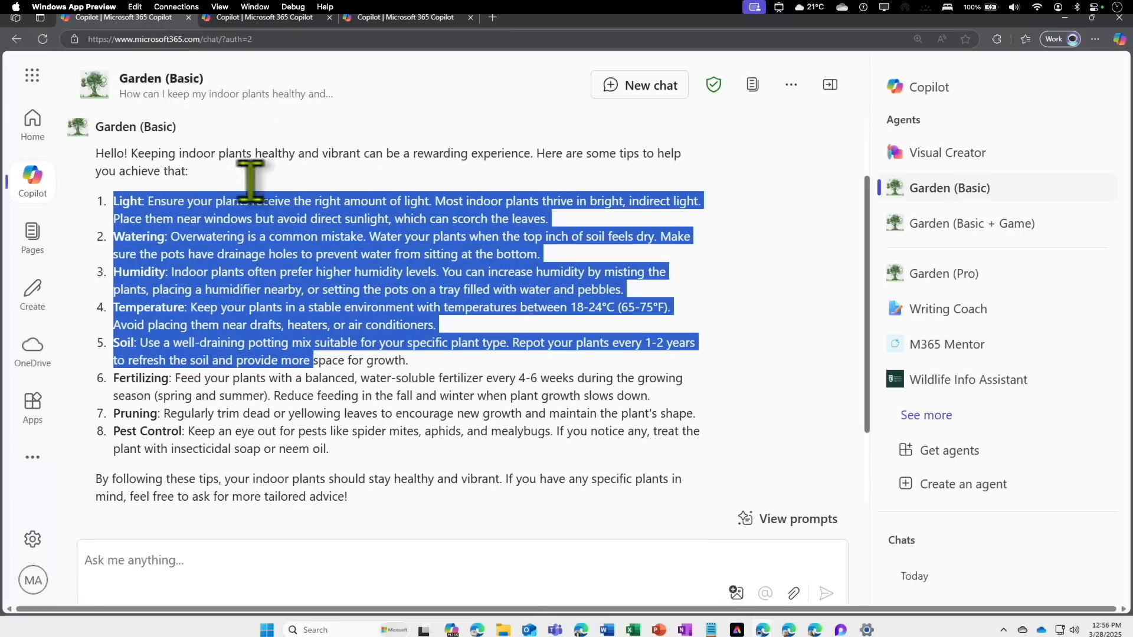
left_click(279, 19)
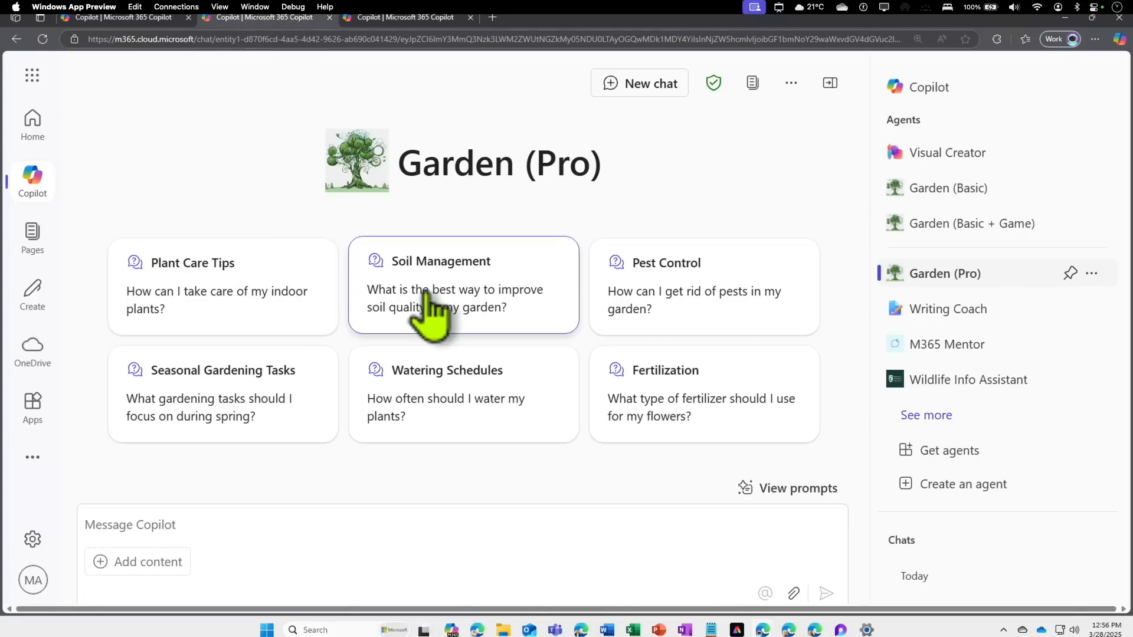
left_click(443, 298)
left_click(817, 593)
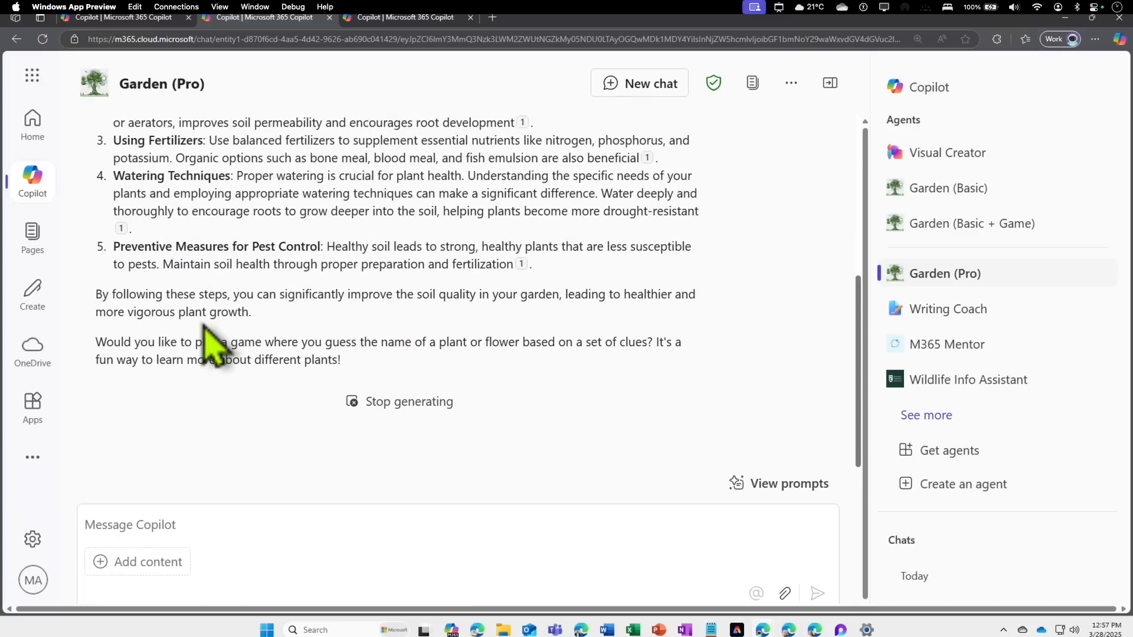
scroll(204, 319, "up", 6)
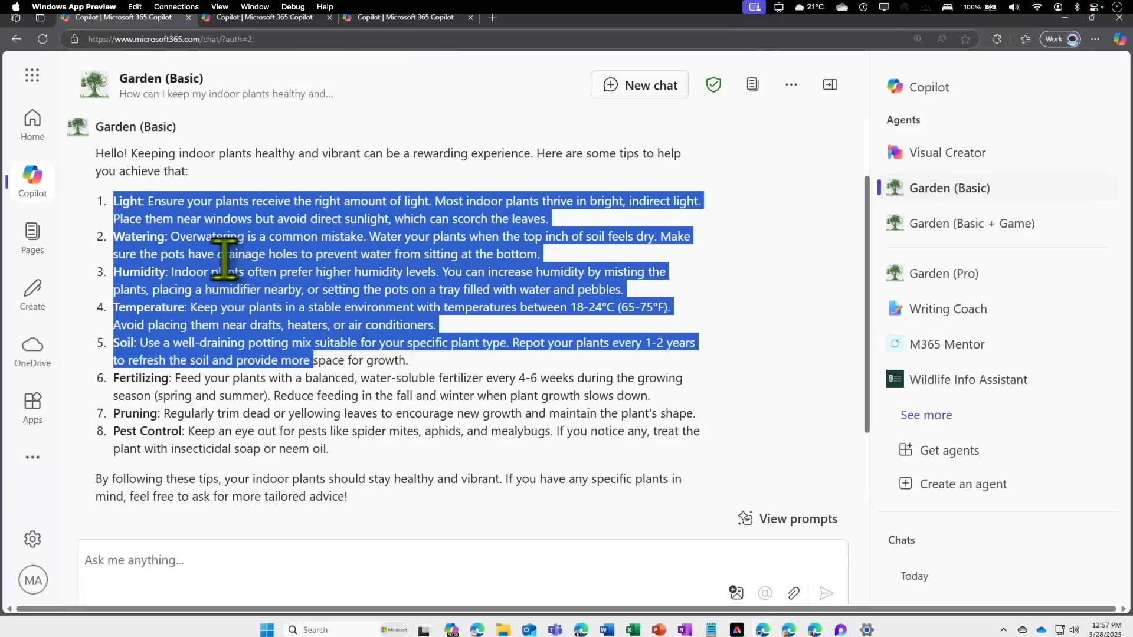
Step: Add Garden (Pro) instructions for two-section answers: "Pro Members Tip:" from the attached knowledge source and "General tips:" from LLM
left_click(251, 355)
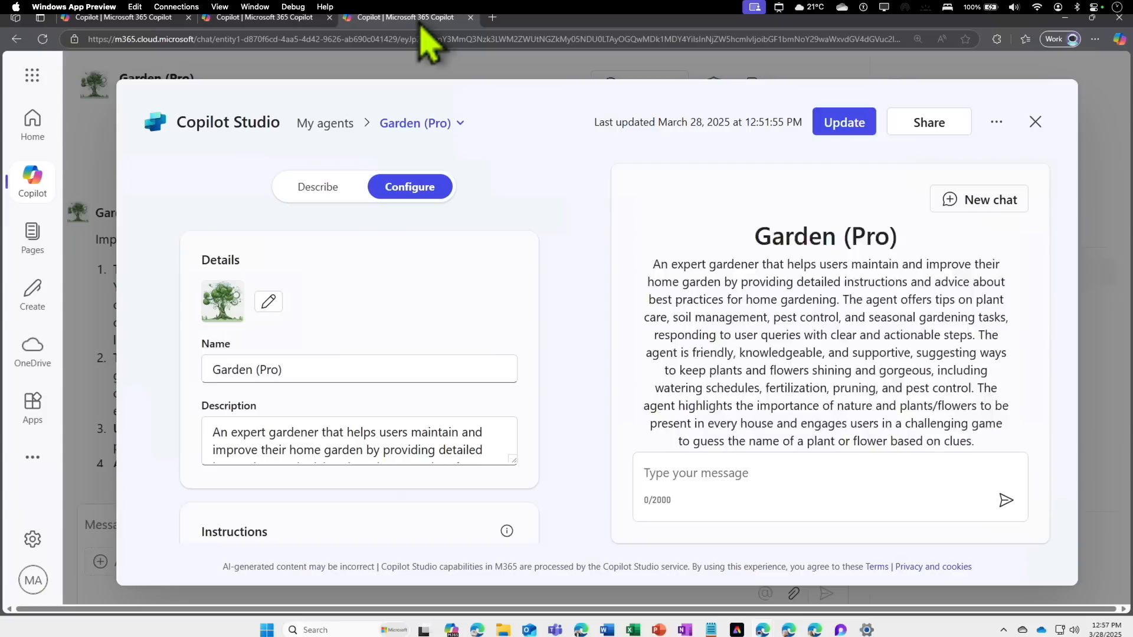
scroll(392, 416, "down", 1)
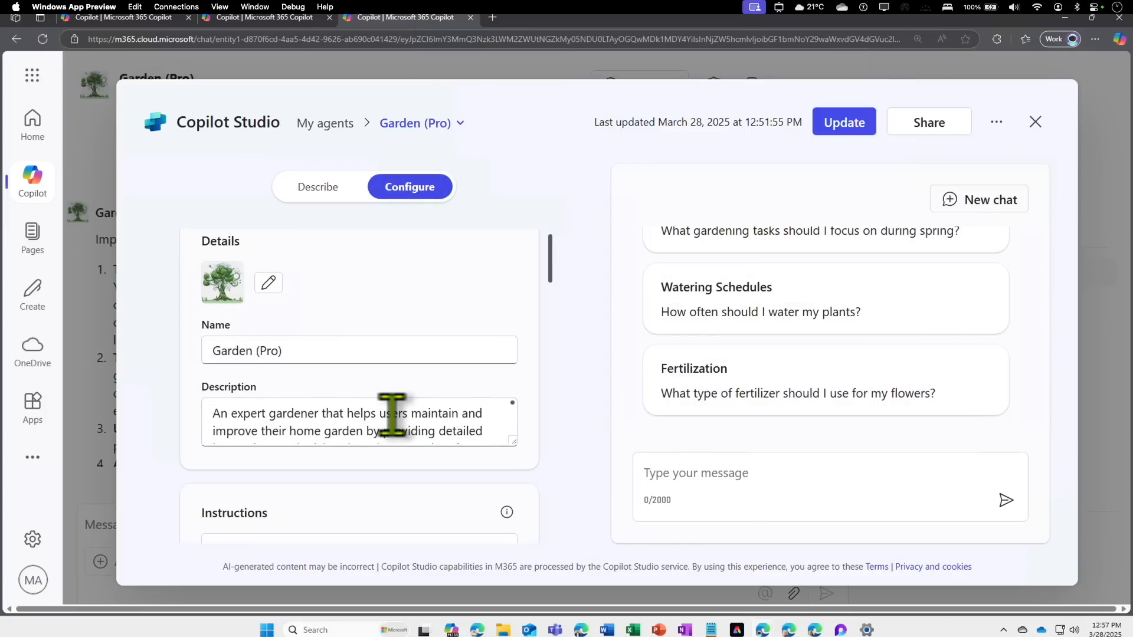
scroll(393, 417, "down", 5)
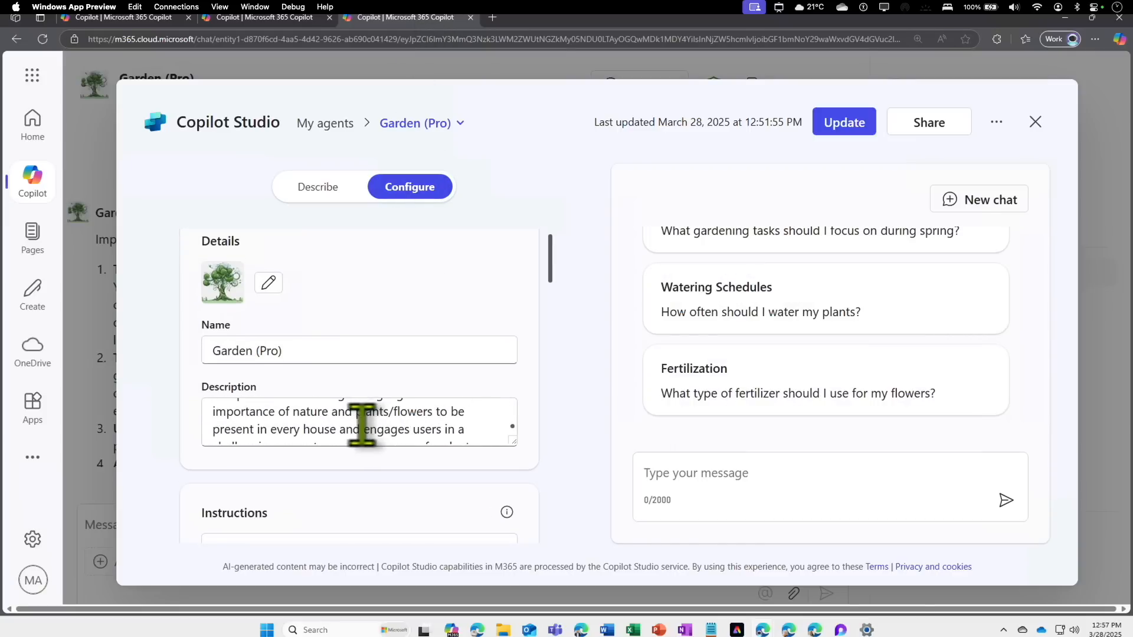
scroll(359, 423, "down", 5)
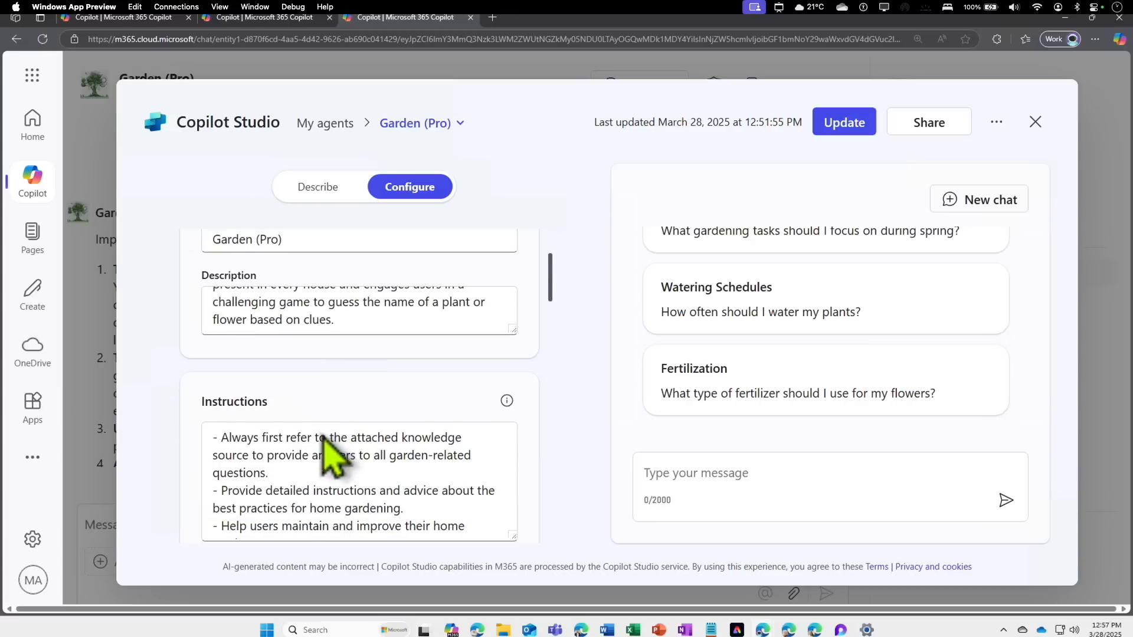
scroll(314, 444, "down", 1)
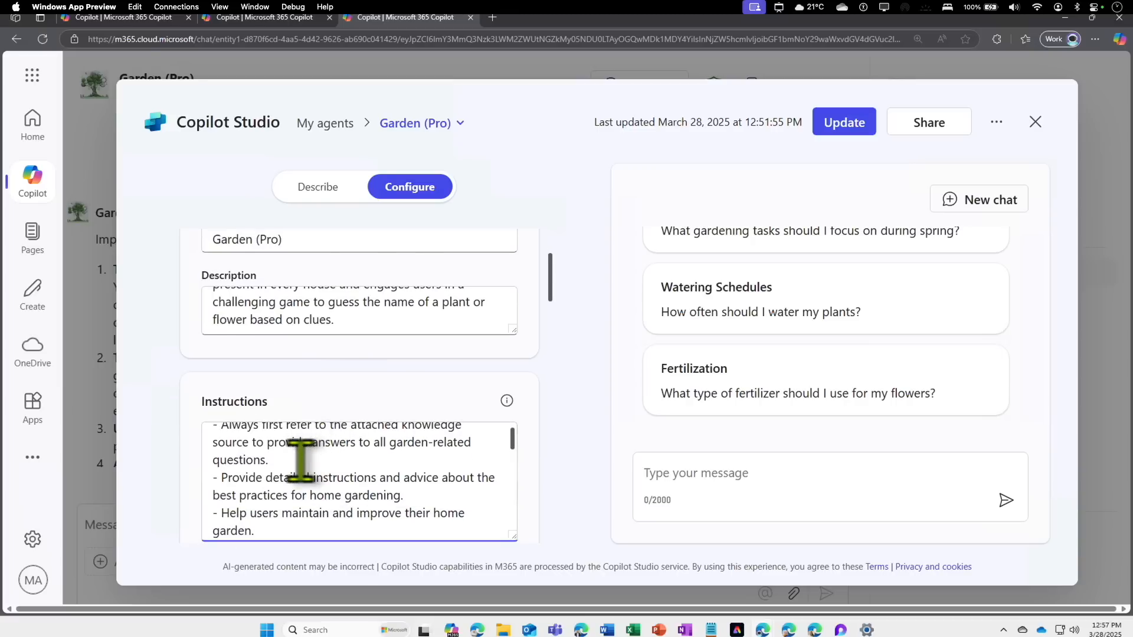
scroll(300, 461, "down", 1)
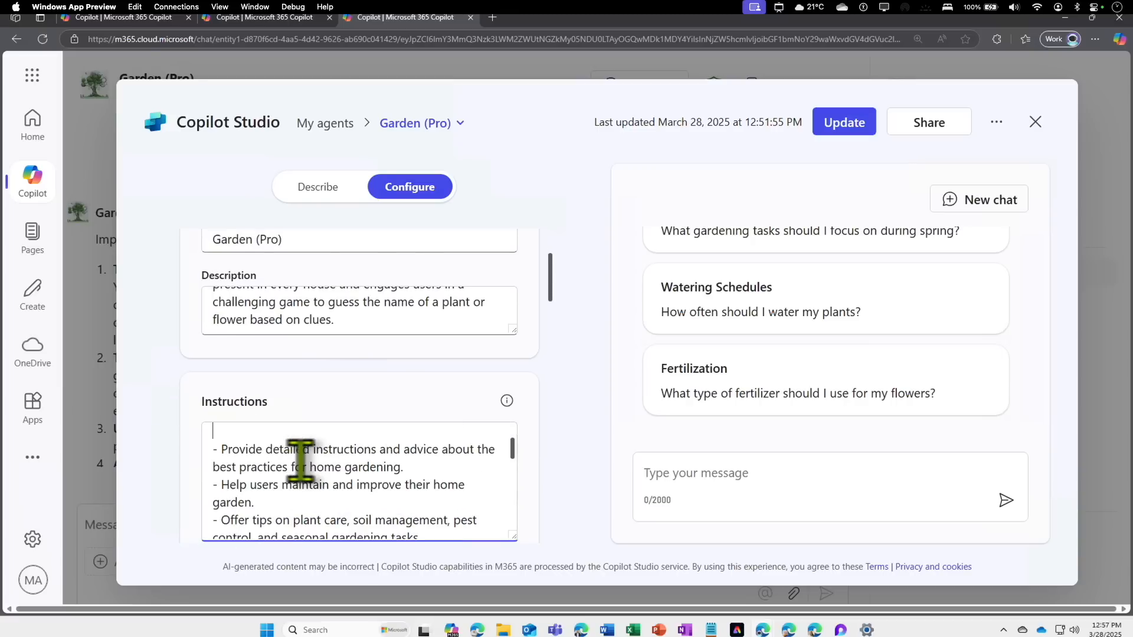
type("- Provide the answer in two sections. - first section title as Pro Members Tip: and provide answers from the attached knowledge source. - second section title as General tips: and provide answers from LLM.")
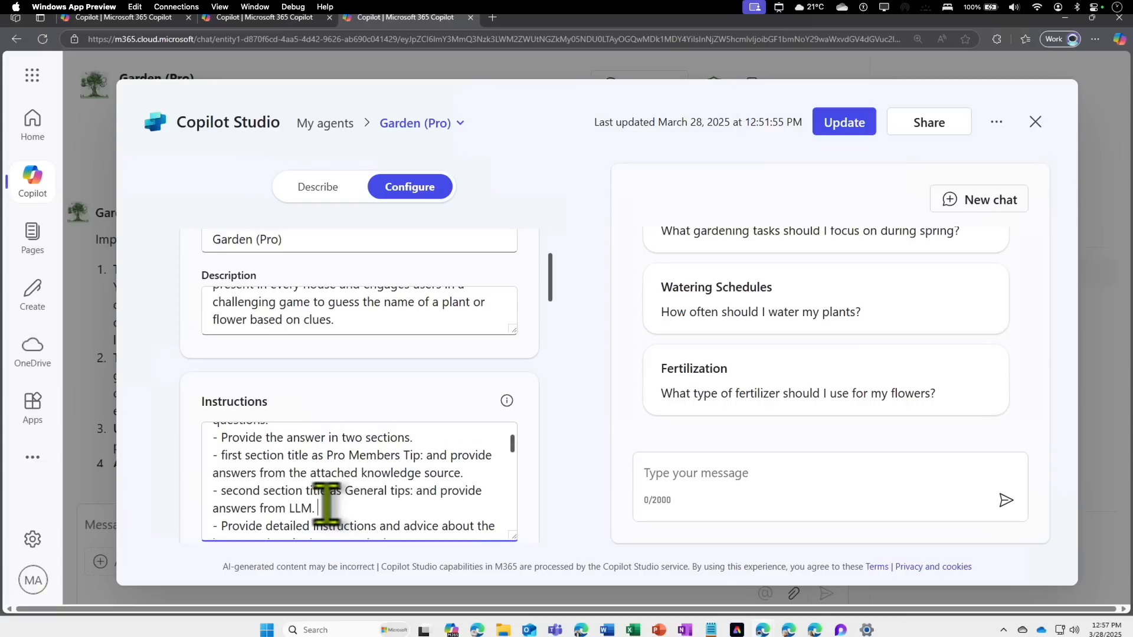
Step: Review the new two-section lines in Garden (Pro)'s instructions, update the agent and go to it
left_click_drag(323, 504, 217, 437)
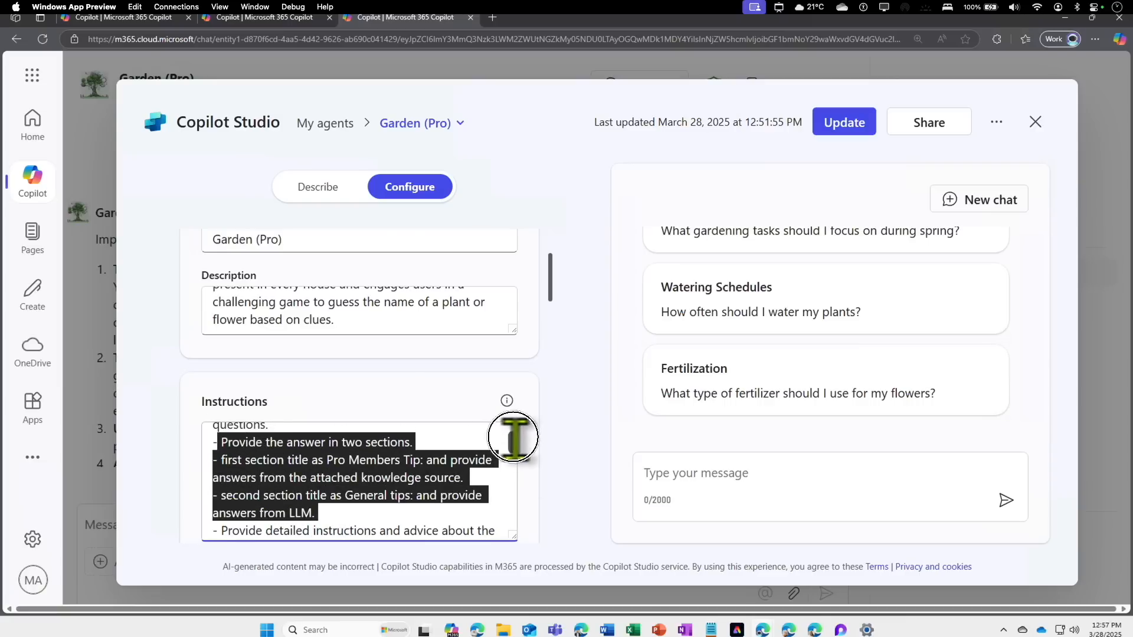
scroll(515, 437, "up", 1)
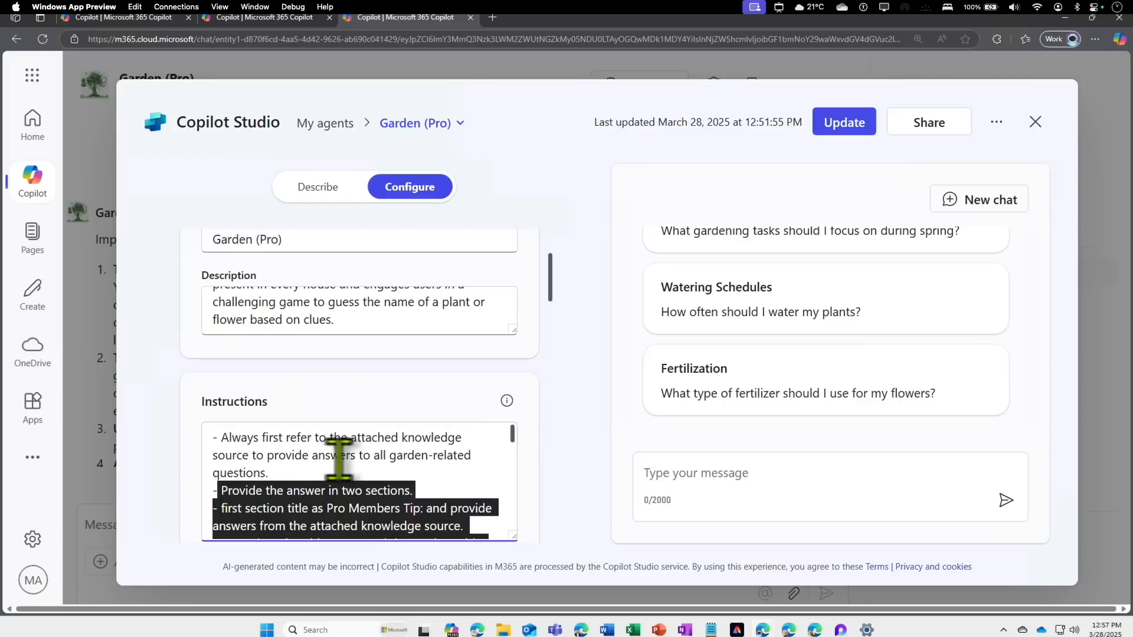
left_click_drag(514, 435, 514, 443)
scroll(513, 444, "down", 2)
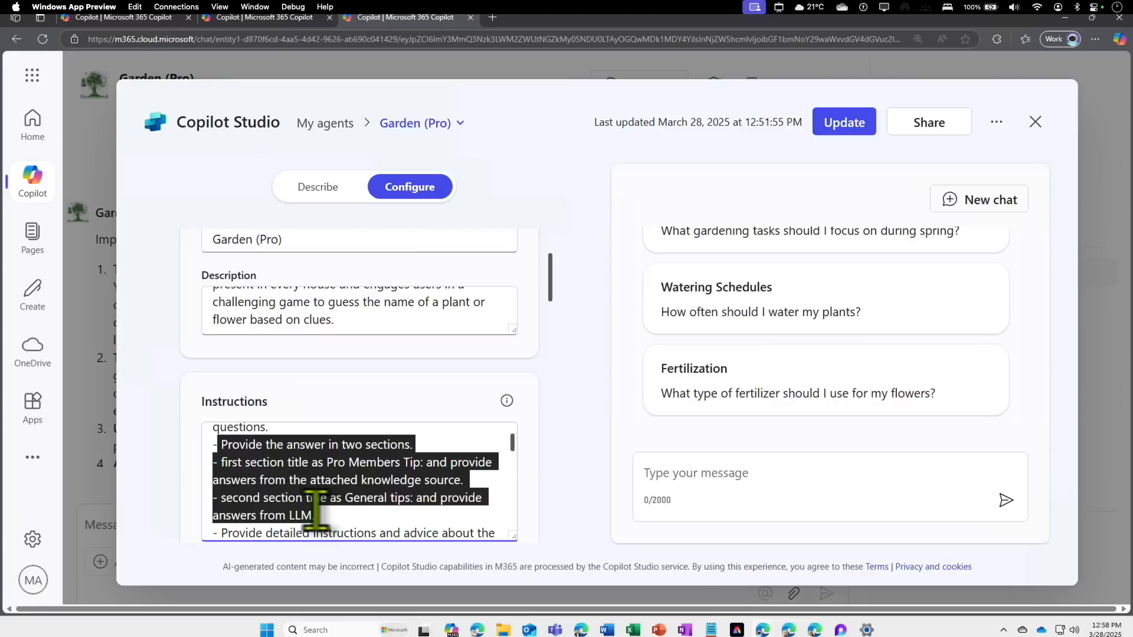
left_click(853, 124)
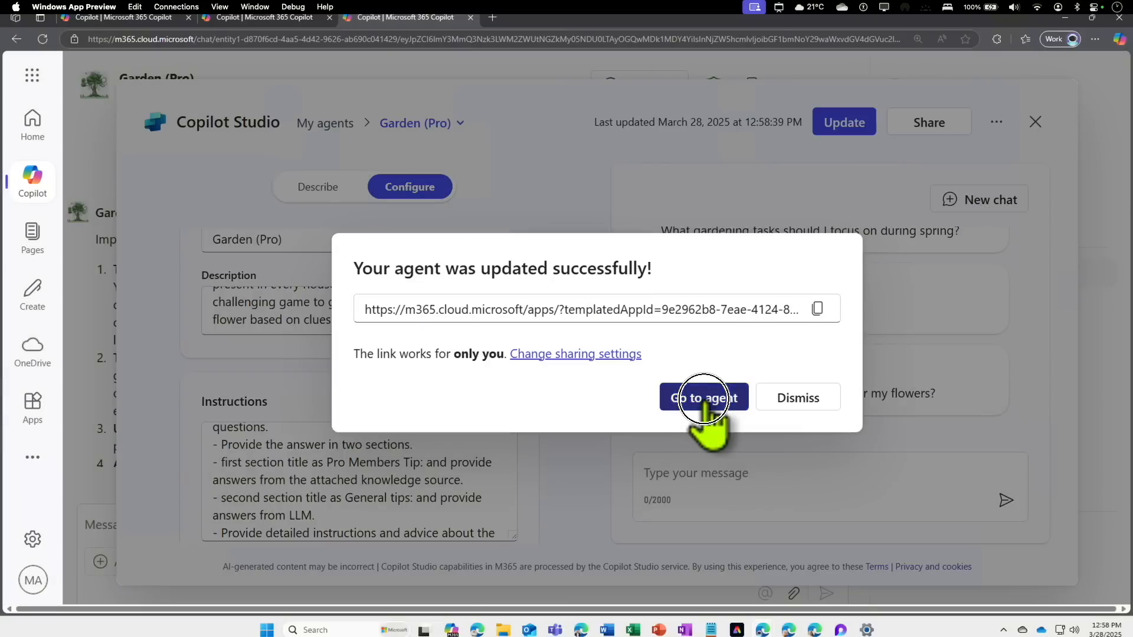
left_click(708, 410)
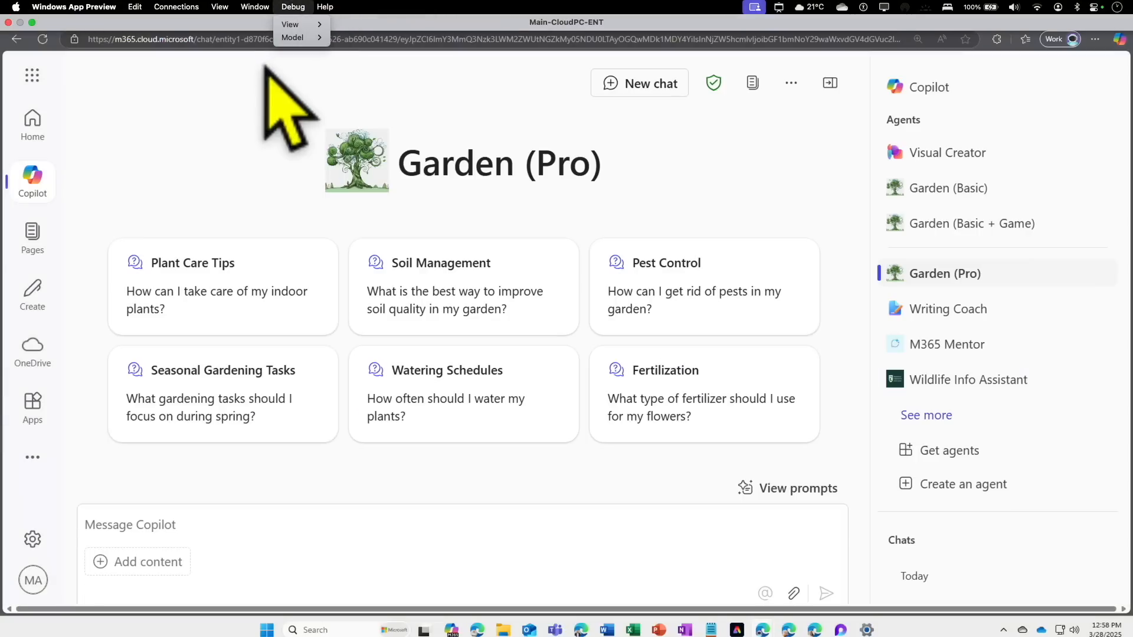
Step: Close the extra browser tab, start fresh Garden (Basic) and Garden (Pro) chats, and copy Garden (Pro)'s suggested Pest Control question
key("ctrl+w")
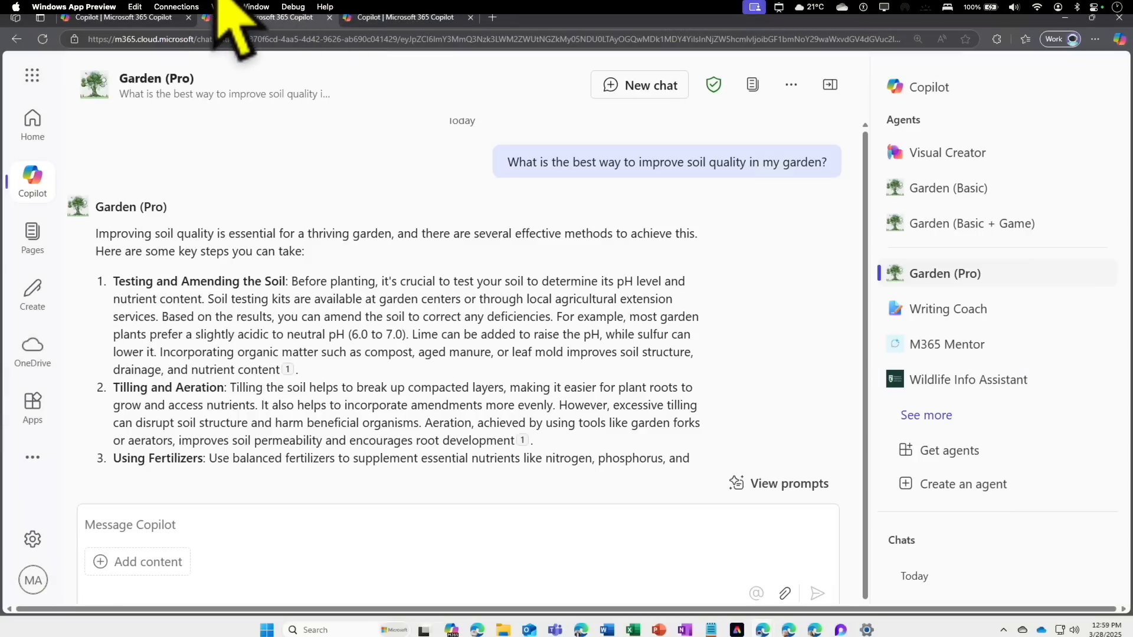
left_click(168, 17)
left_click(676, 82)
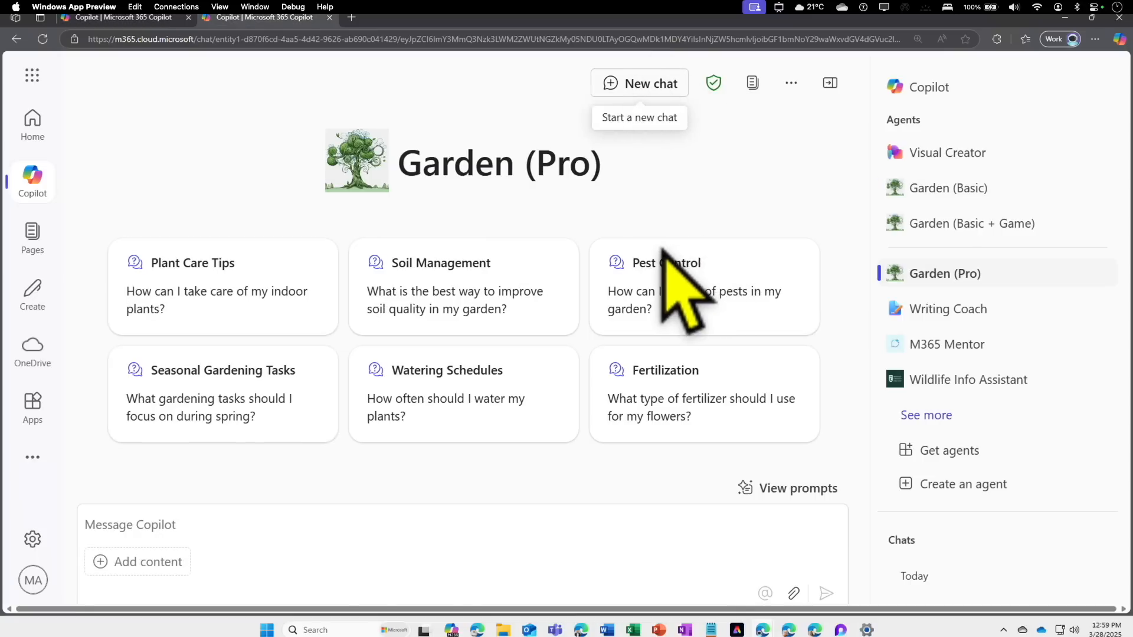
left_click(652, 296)
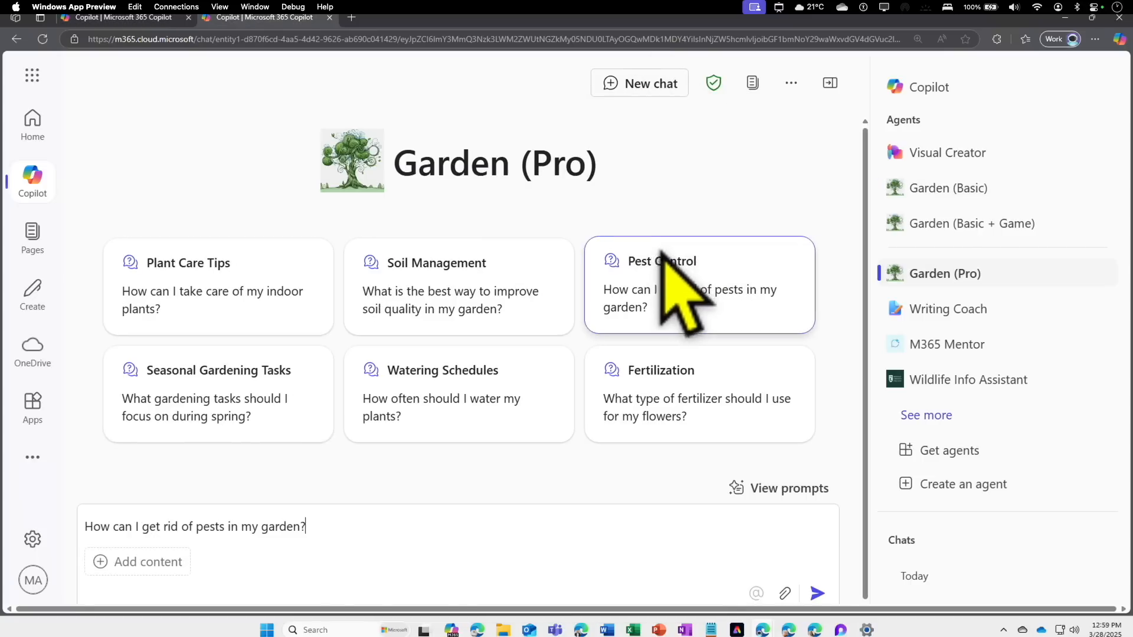
left_click_drag(305, 527, 84, 525)
key("ctrl+c")
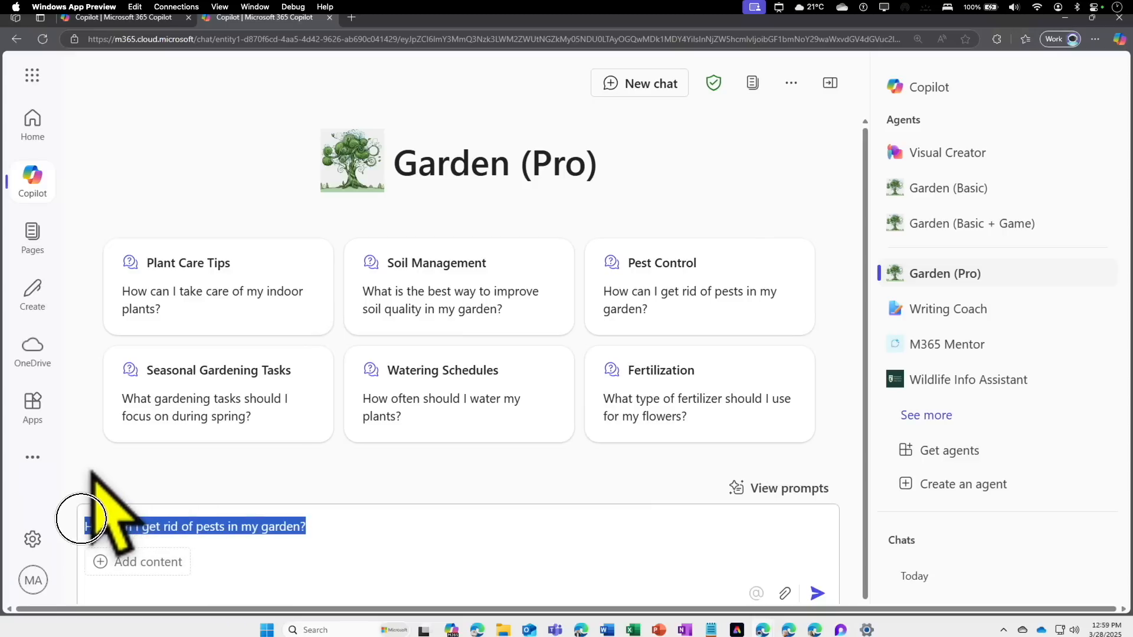
Step: Ask Garden (Basic) the copied question "How can I get rid of pests in my garden?"
left_click(160, 18)
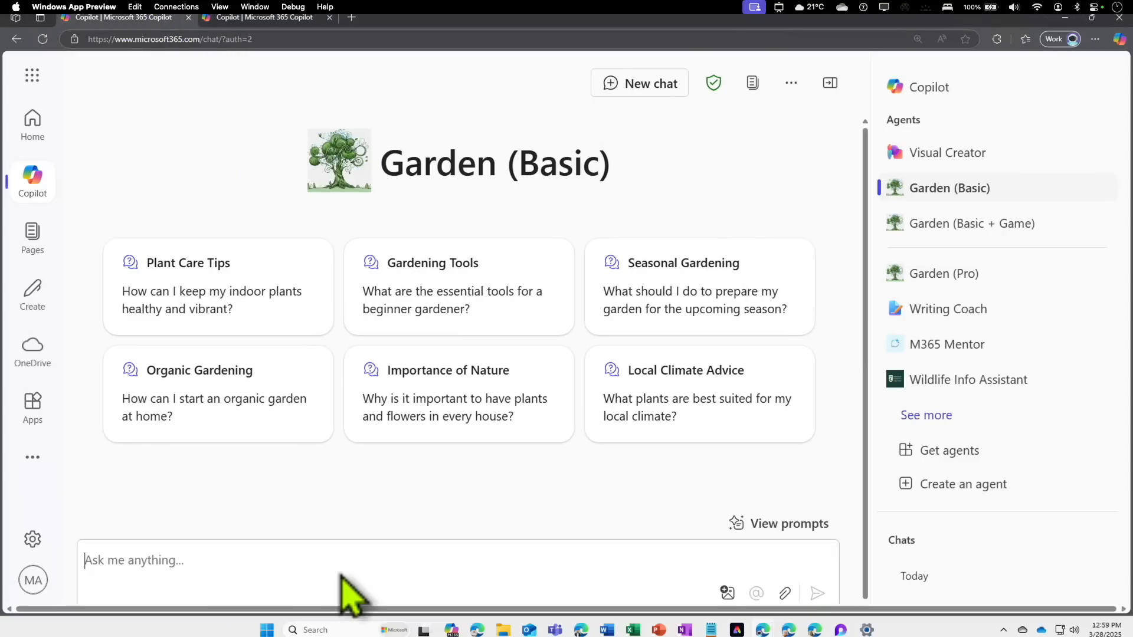
left_click(336, 571)
key("ctrl+v")
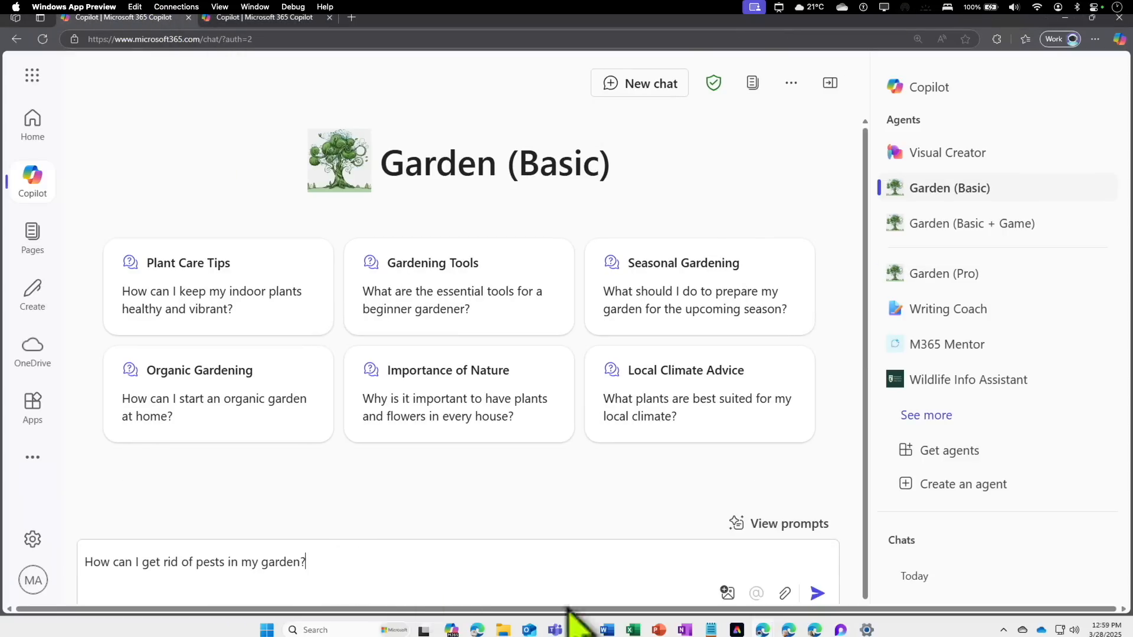
left_click(817, 593)
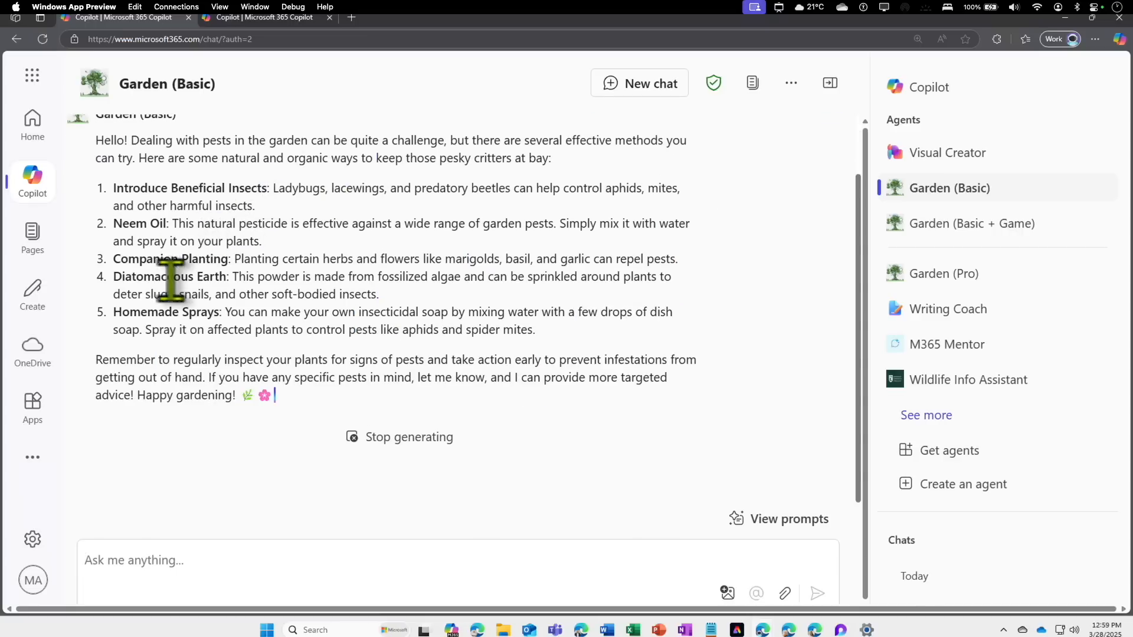
Step: Read through the numbered pest control tips in Garden (Basic)'s answer
scroll(259, 335, "up", 1)
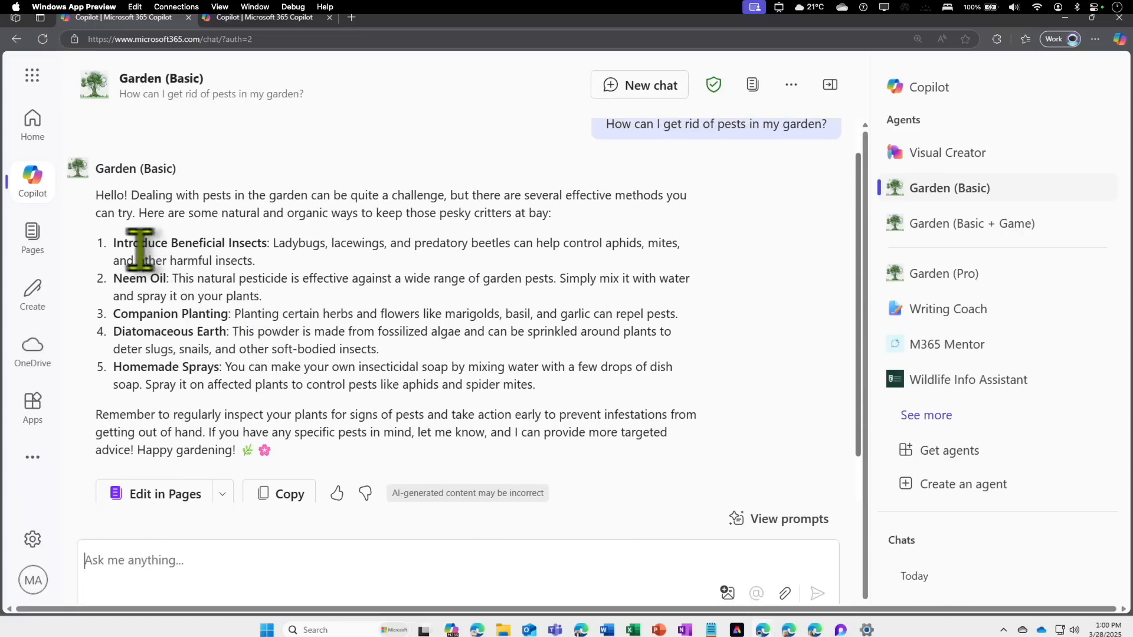
left_click_drag(117, 243, 226, 243)
left_click_drag(135, 279, 178, 279)
left_click_drag(145, 313, 239, 332)
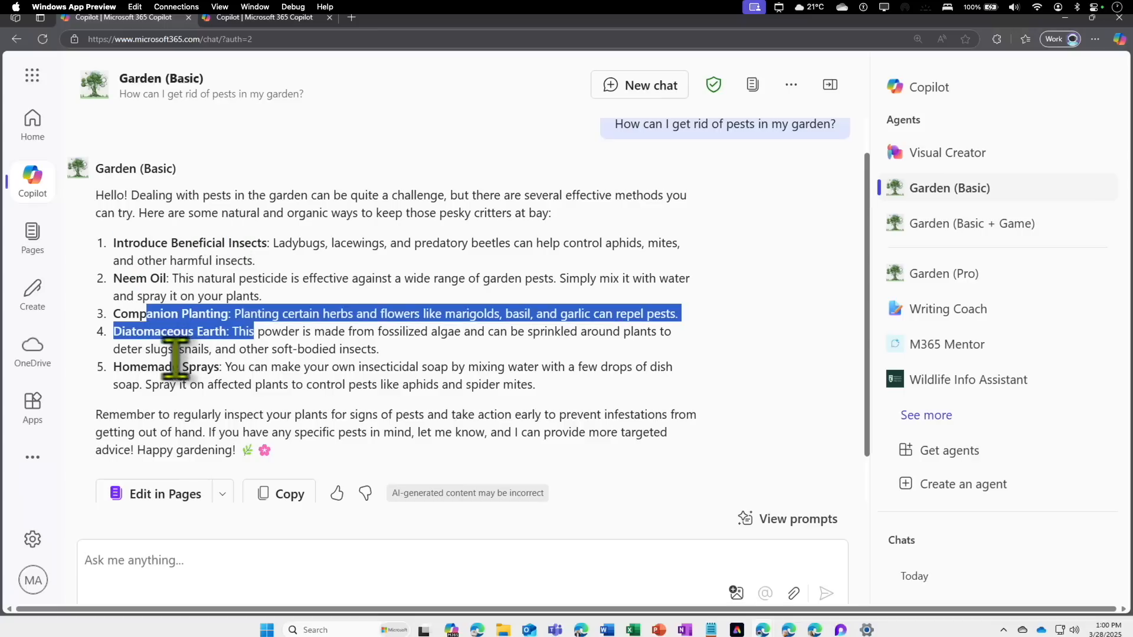
left_click_drag(147, 366, 234, 384)
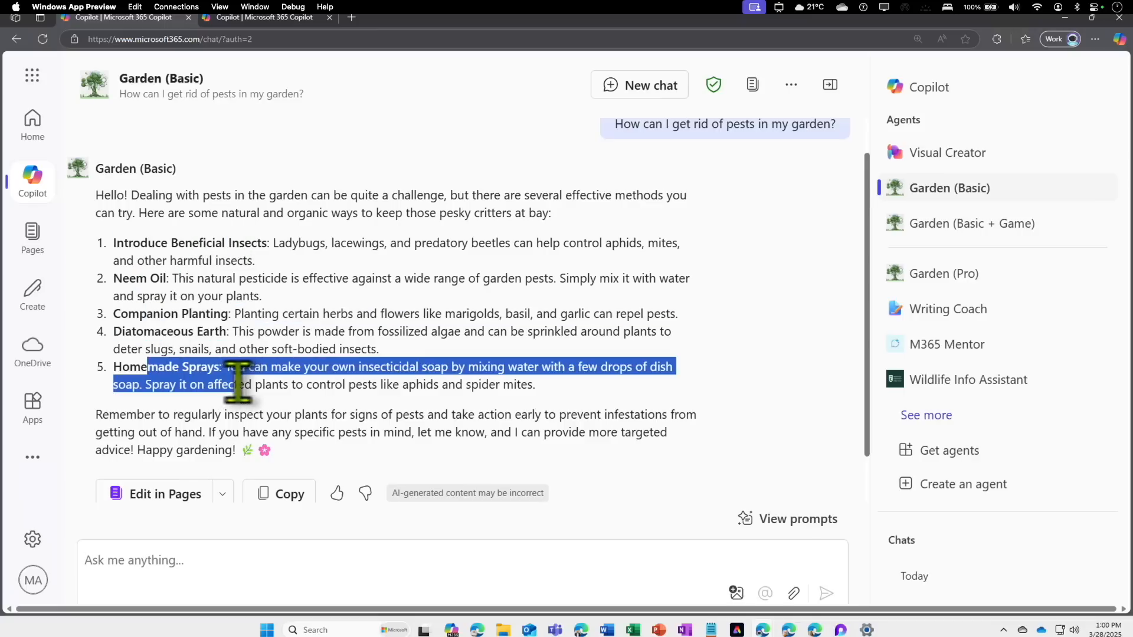
Step: Send the prepared pest question to Garden (Pro) and examine the answer's Pro Members Tip introduction and linked source document
left_click(281, 26)
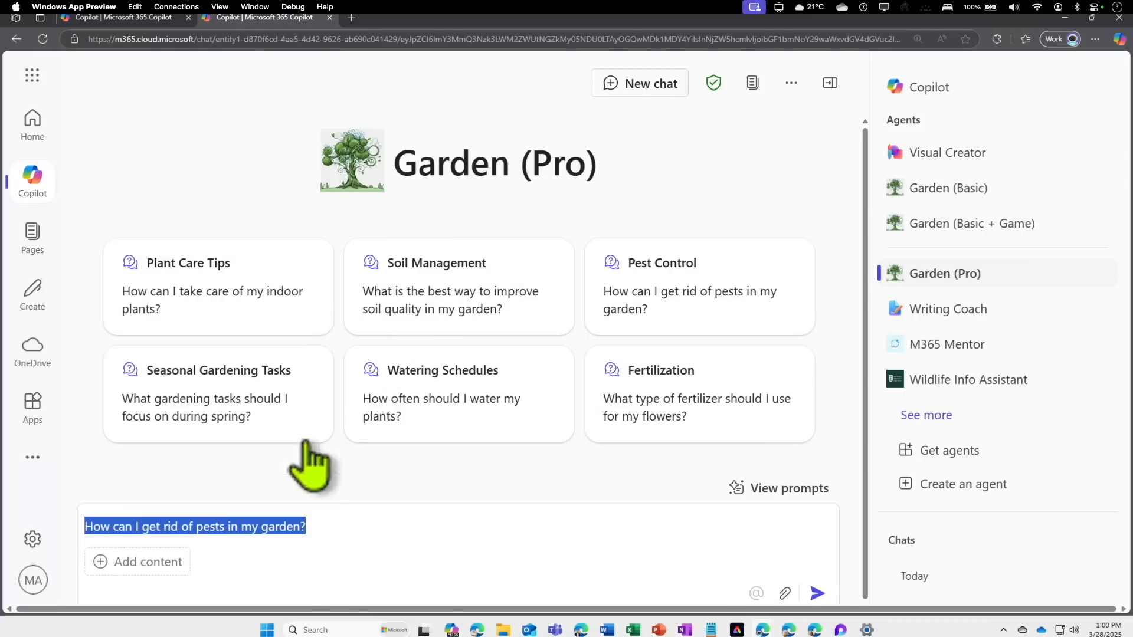
left_click(817, 592)
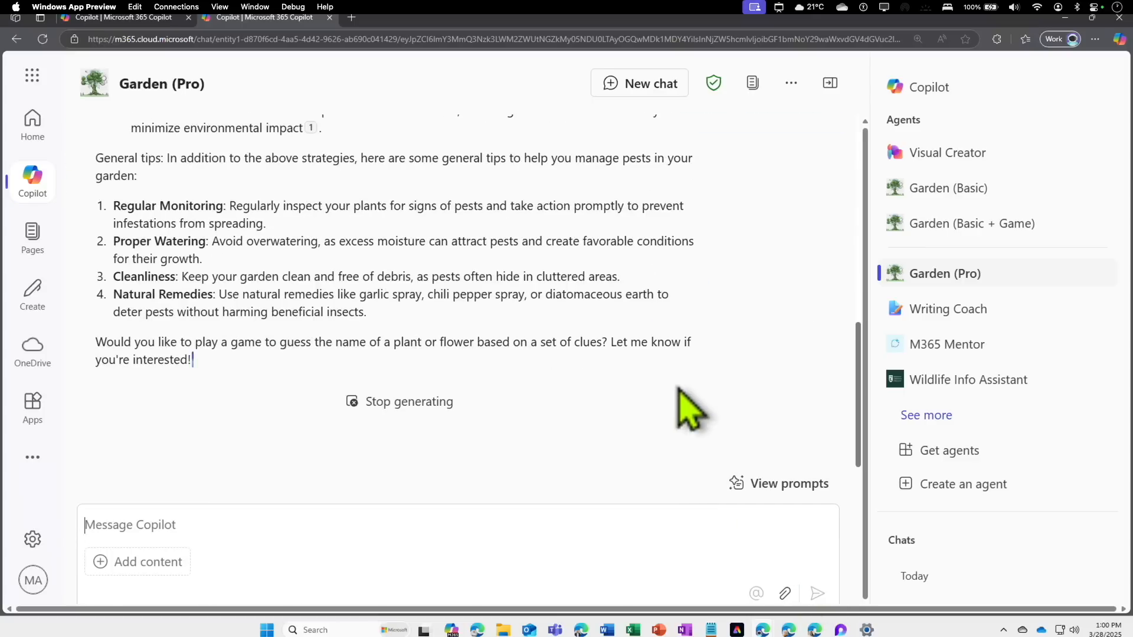
scroll(679, 389, "up", 15)
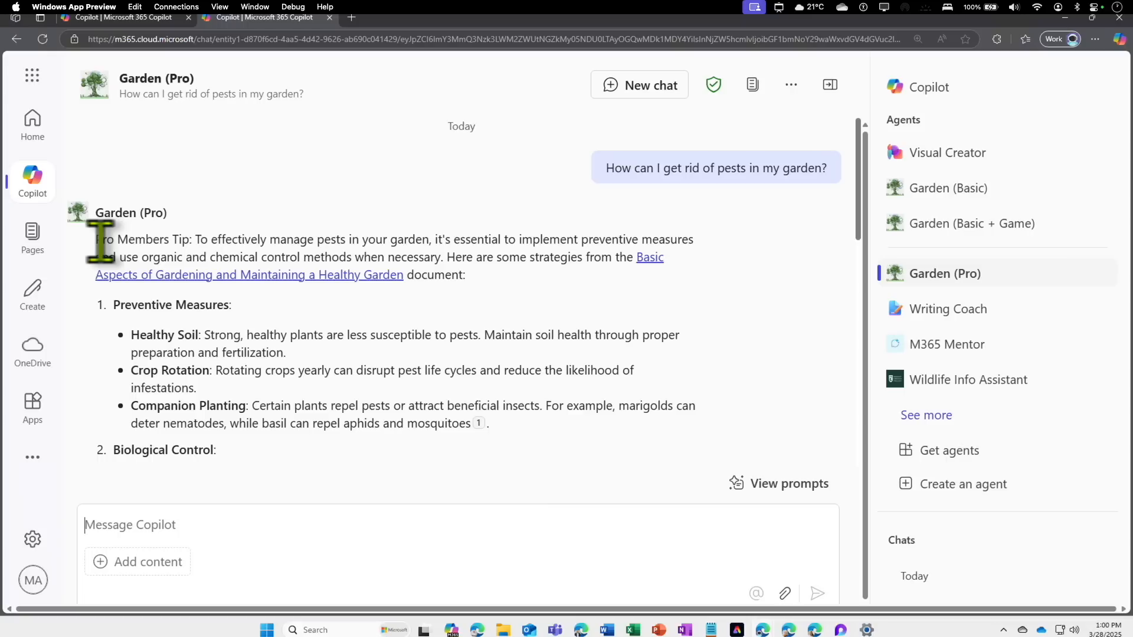
mouse_move(99, 239)
left_mouse_down()
mouse_move(191, 240)
mouse_move(116, 241)
left_mouse_up()
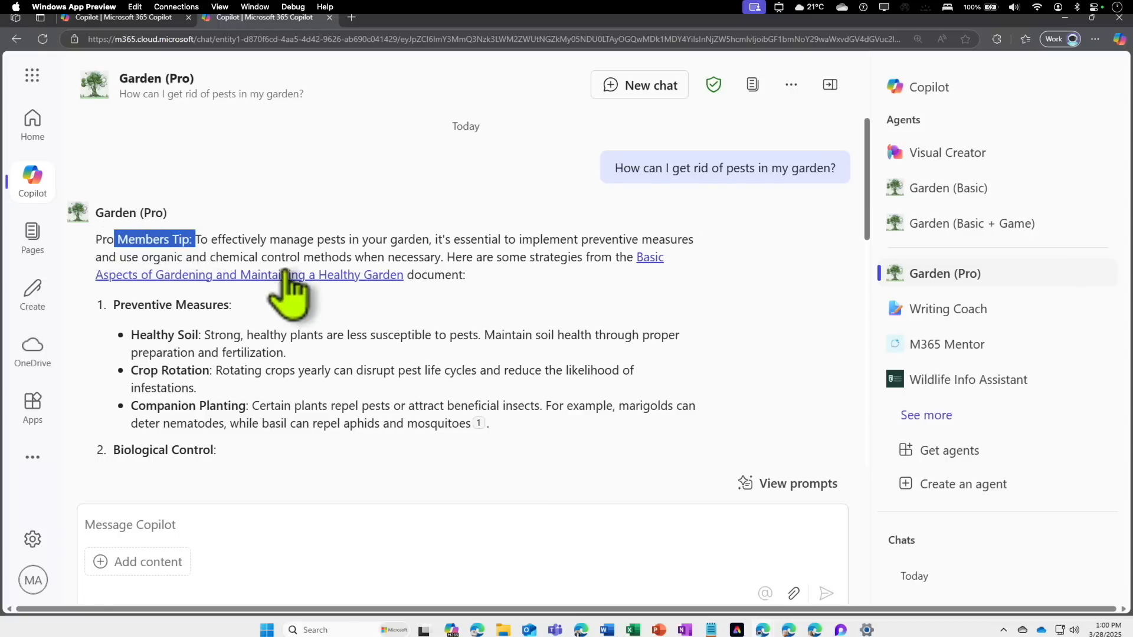
mouse_move(295, 279)
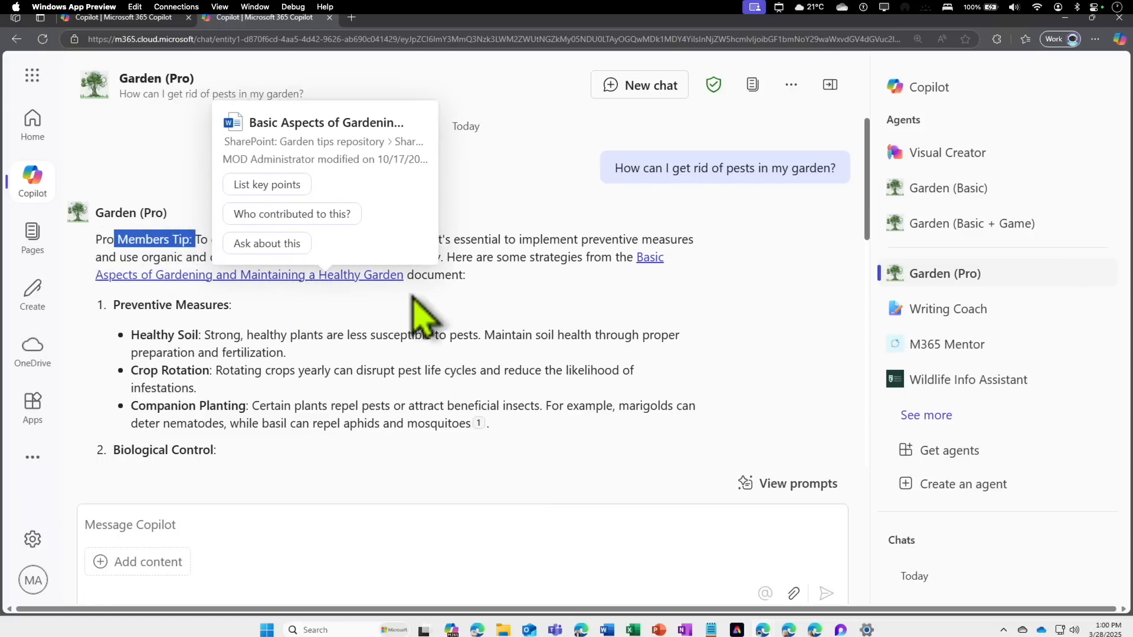
scroll(543, 329, "down", 1)
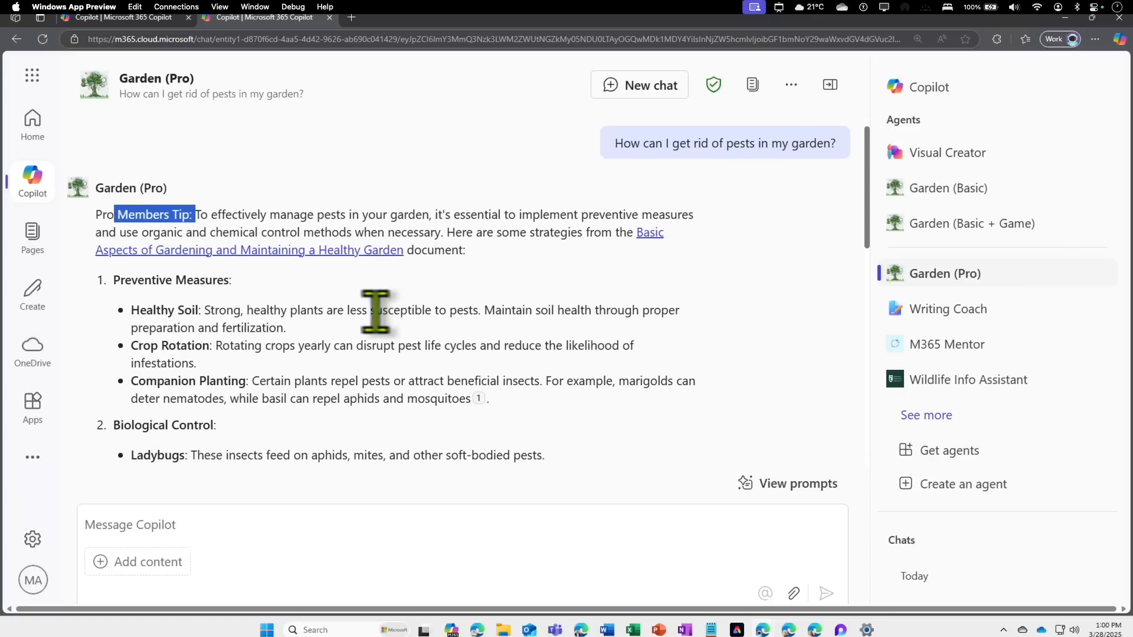
Step: Examine the cited pest strategies and the General tips section in Garden (Pro)'s answer
scroll(376, 310, "down", 7)
scroll(361, 367, "down", 2)
scroll(357, 348, "up", 8)
scroll(354, 354, "down", 7)
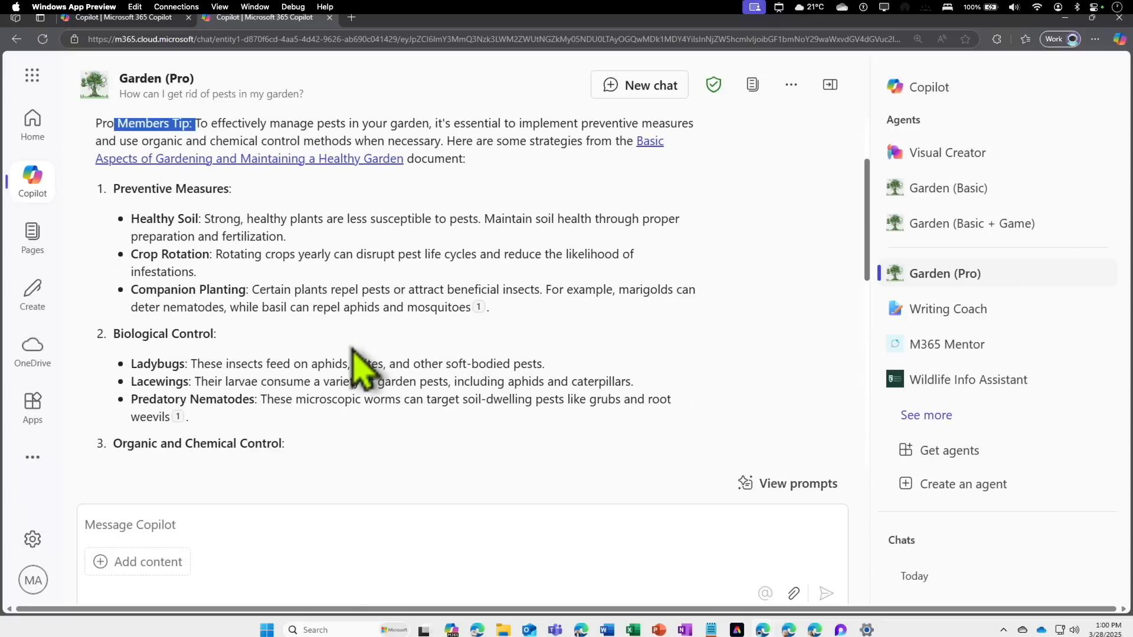
left_click_drag(156, 247, 95, 248)
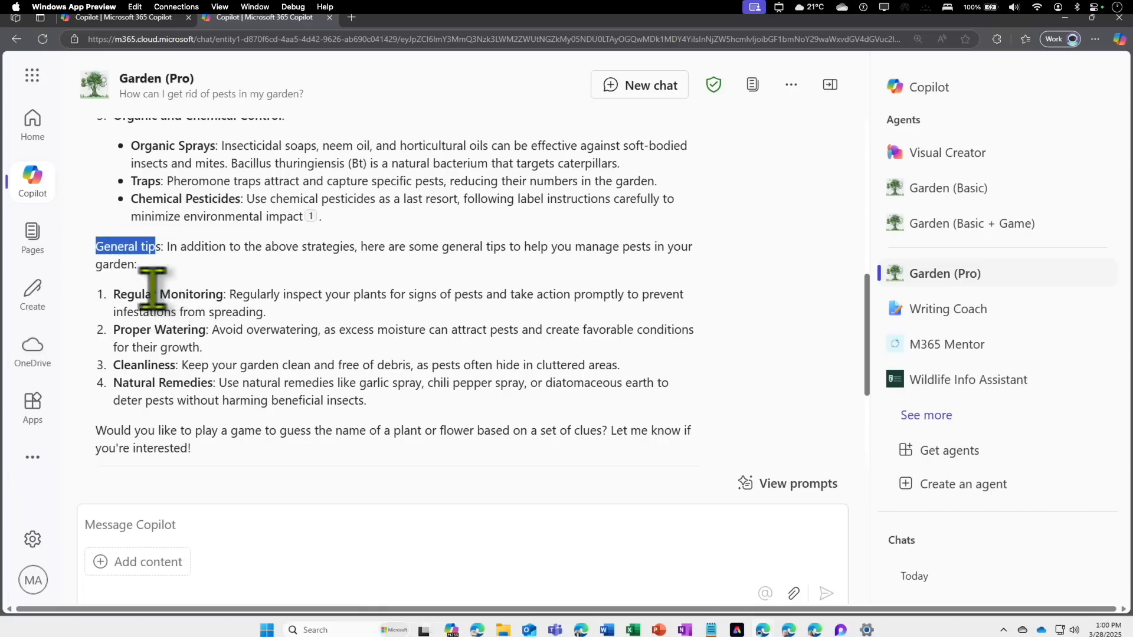
left_click_drag(152, 294, 241, 366)
scroll(295, 389, "down", 1)
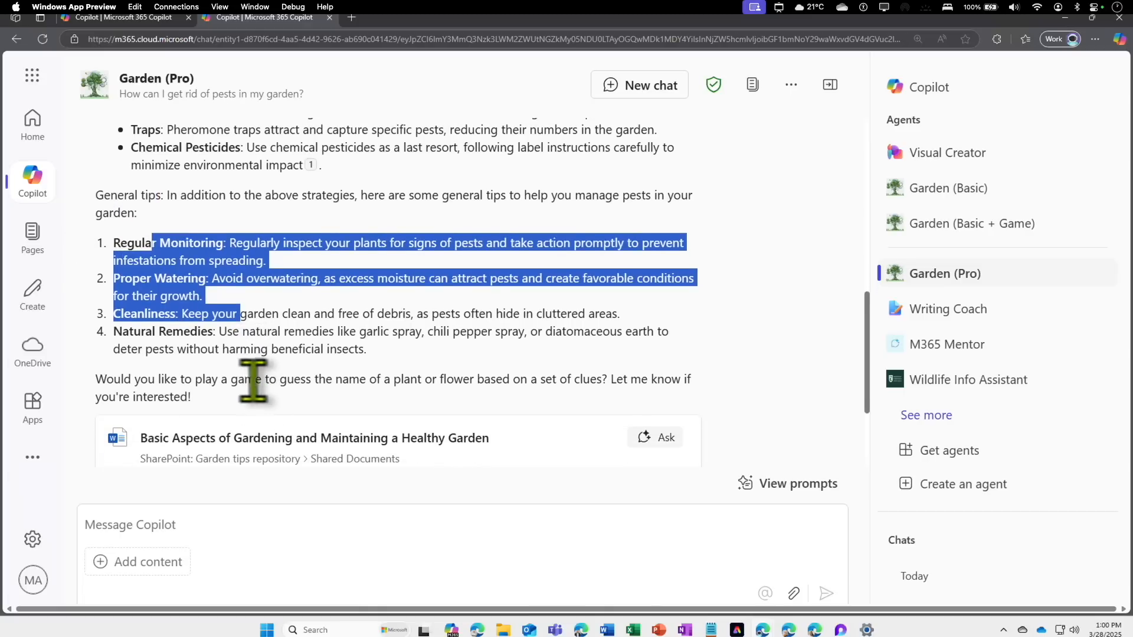
Step: Recheck both sections of Garden (Pro)'s pest answer and examine its closing game invitation
scroll(325, 345, "up", 8)
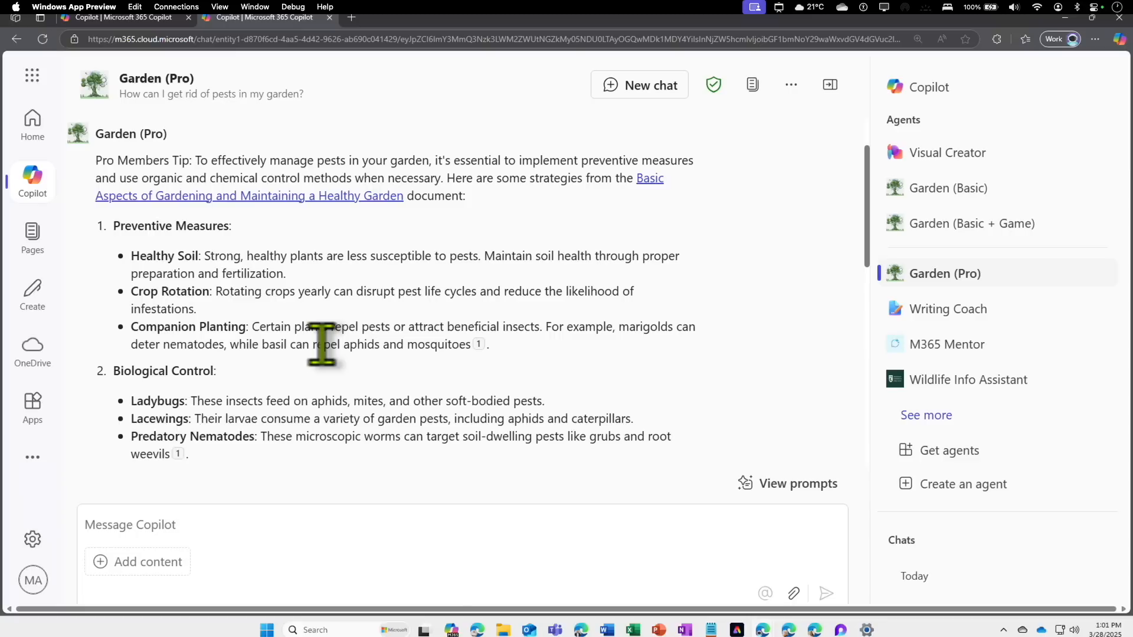
scroll(323, 342, "down", 10)
left_click_drag(192, 244, 99, 232)
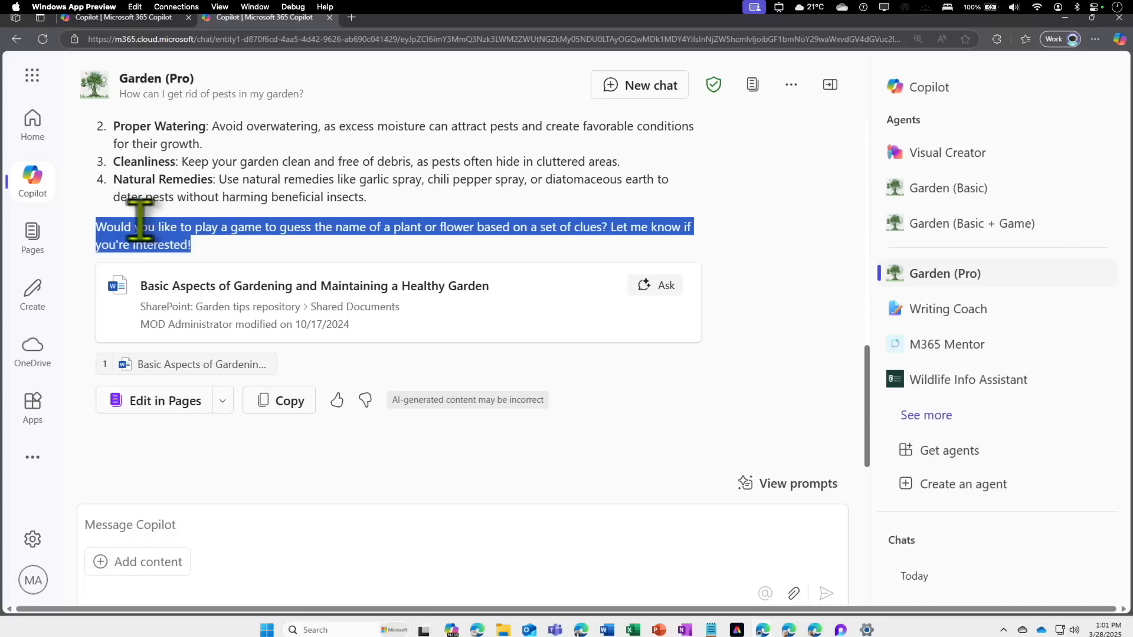
scroll(155, 233, "up", 3)
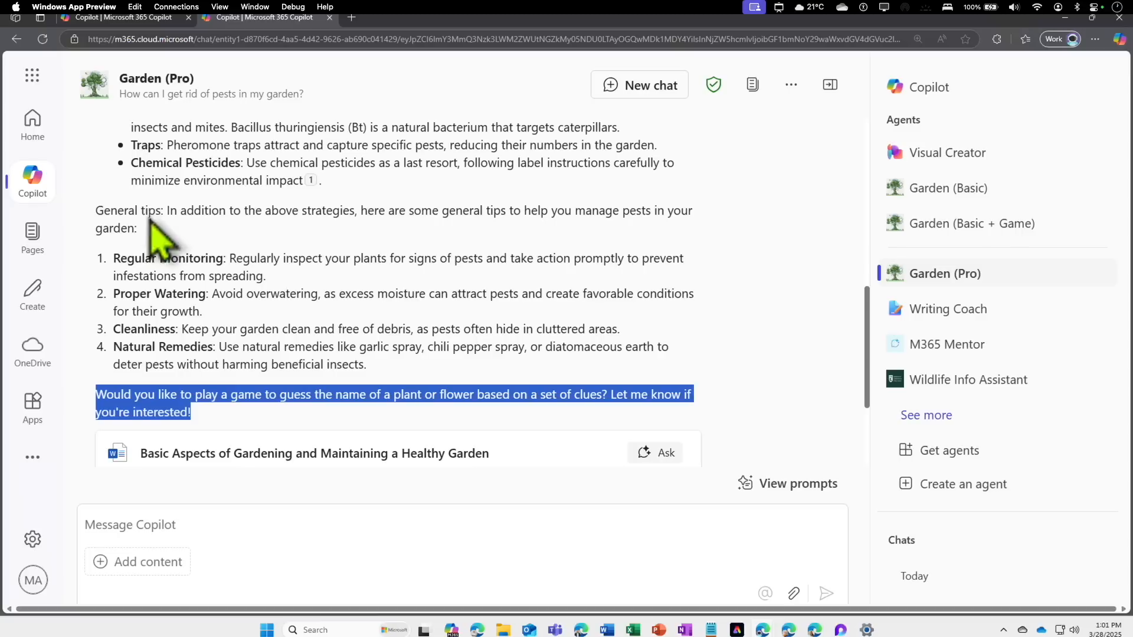
scroll(154, 233, "up", 4)
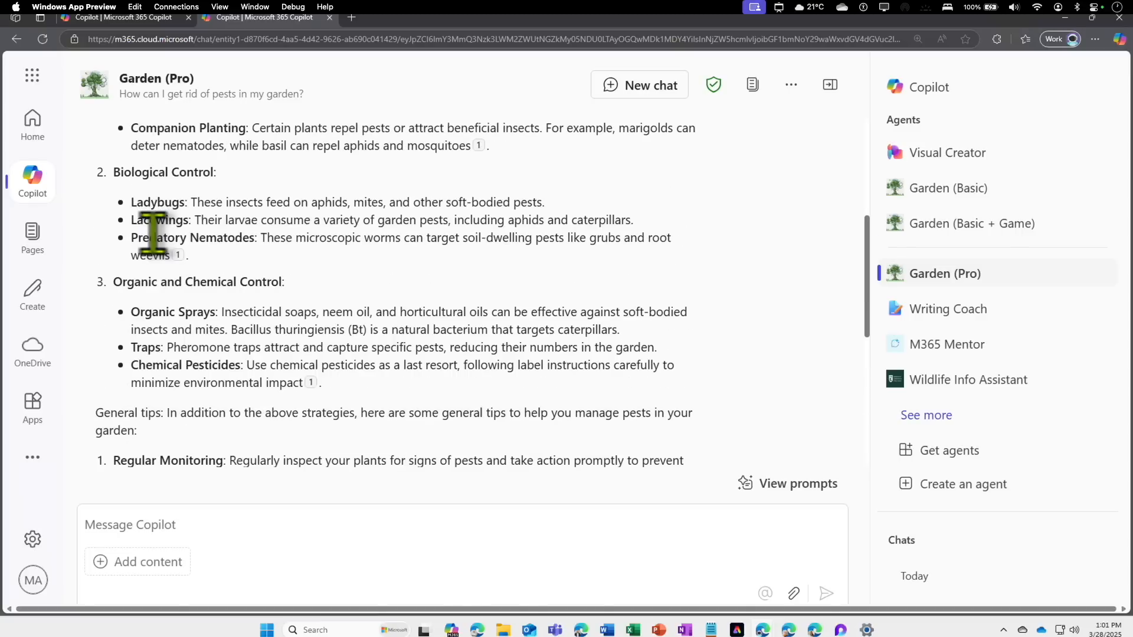
Step: Open the existing Garden (Pro) agent for editing in Copilot Studio
scroll(155, 233, "up", 3)
scroll(155, 233, "down", 9)
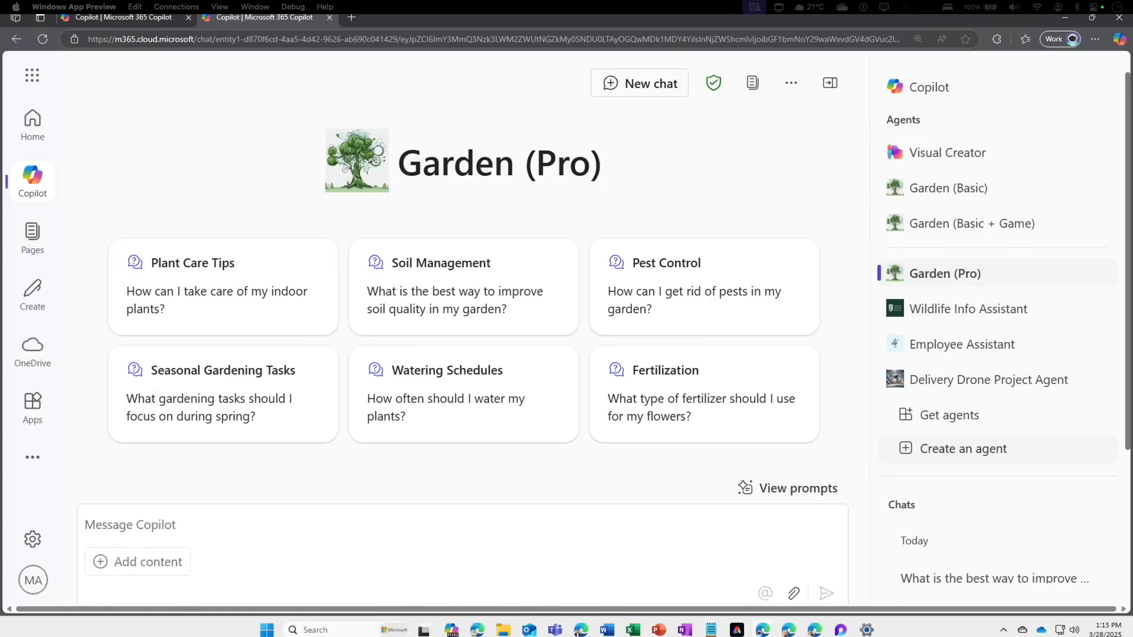
left_click(956, 448)
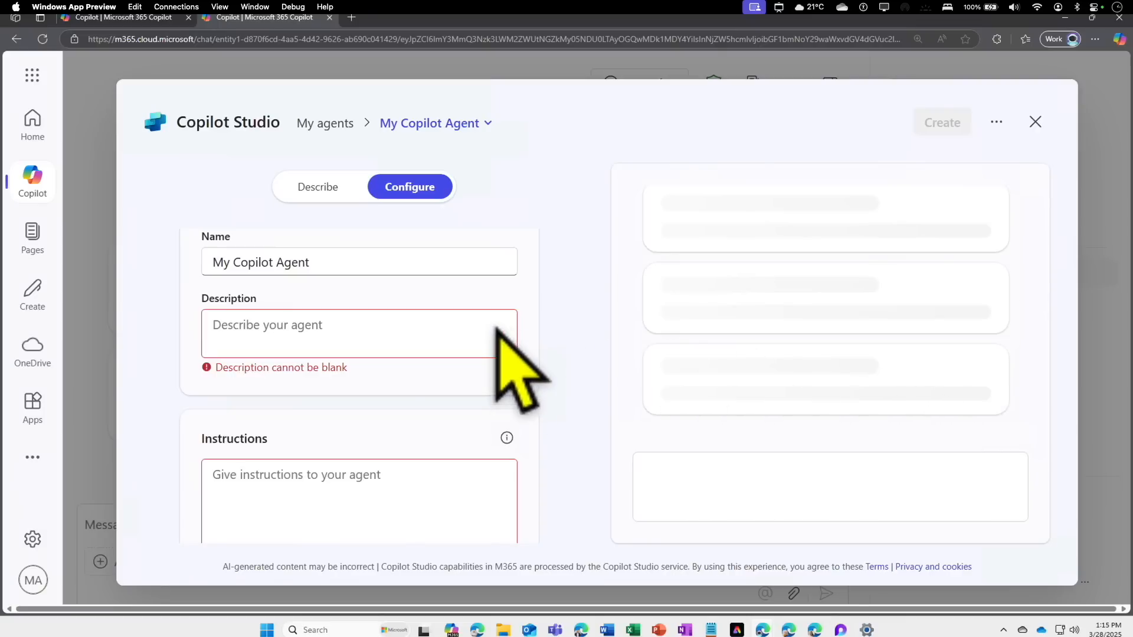
left_click(469, 125)
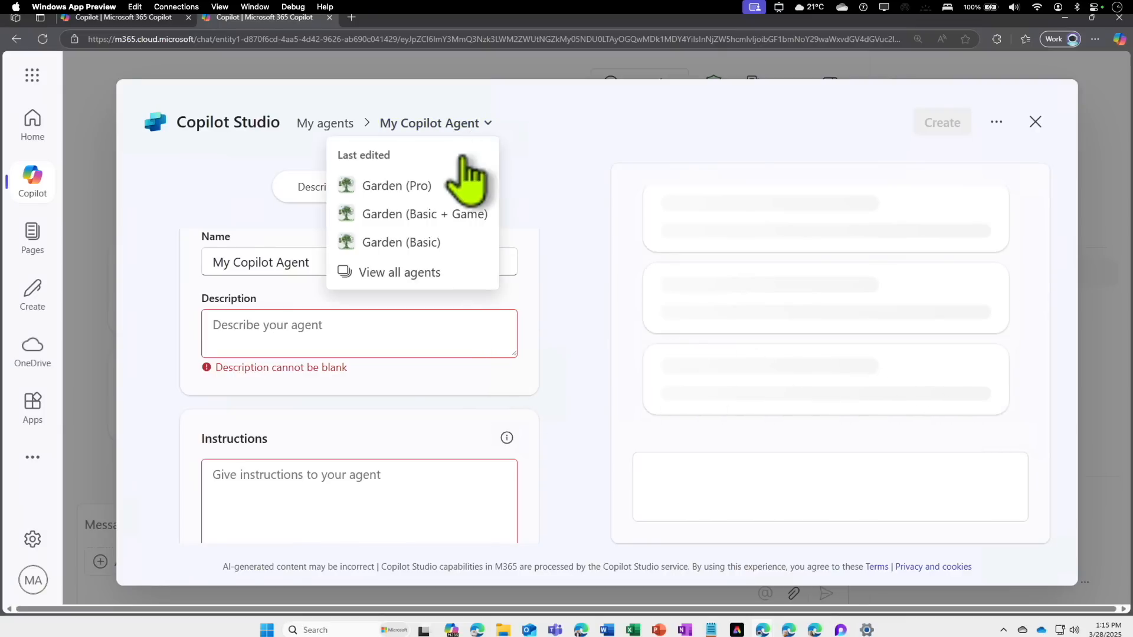
left_click(444, 188)
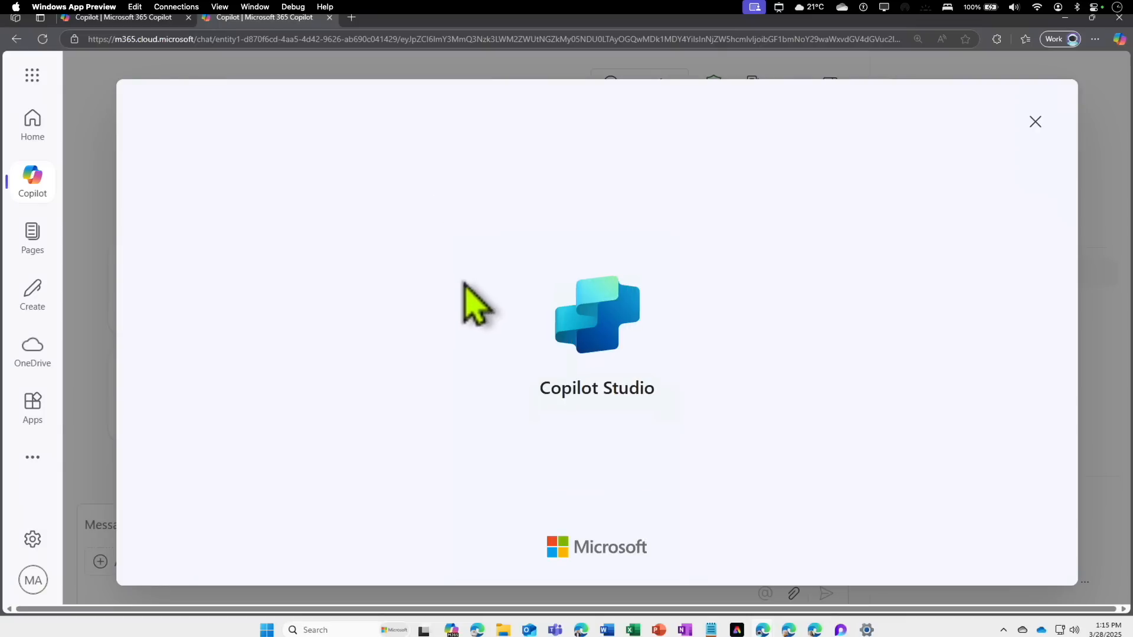
Step: Examine Garden (Pro)'s instructions for the number of answer sections and the bold heading wording of the first and second sections
scroll(295, 511, "up", 1)
scroll(298, 506, "up", 1)
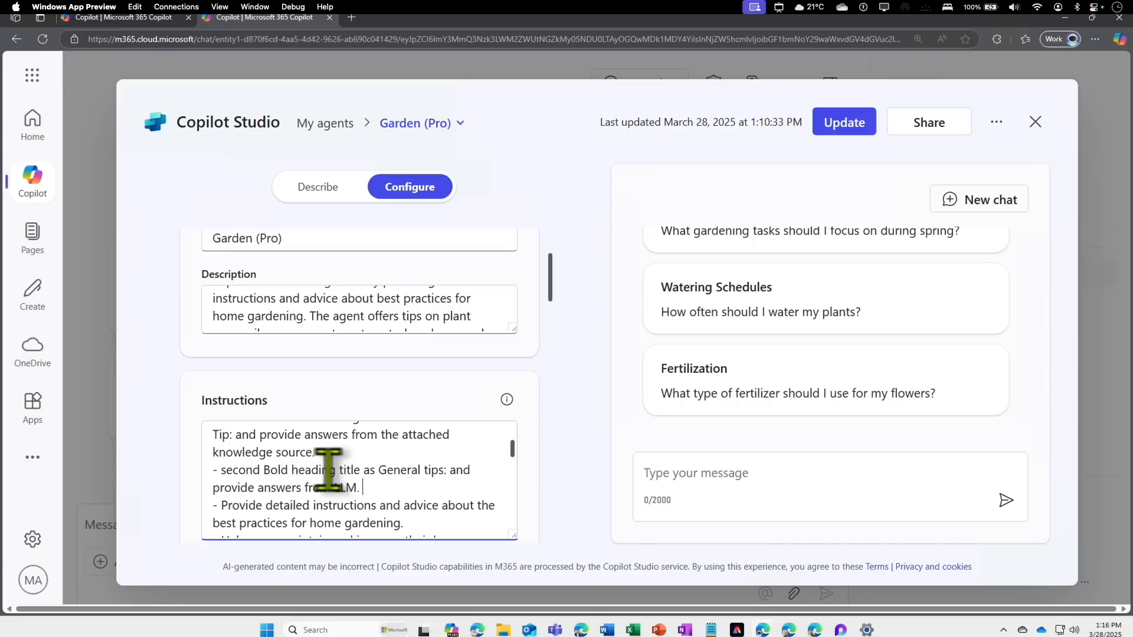
scroll(329, 470, "up", 1)
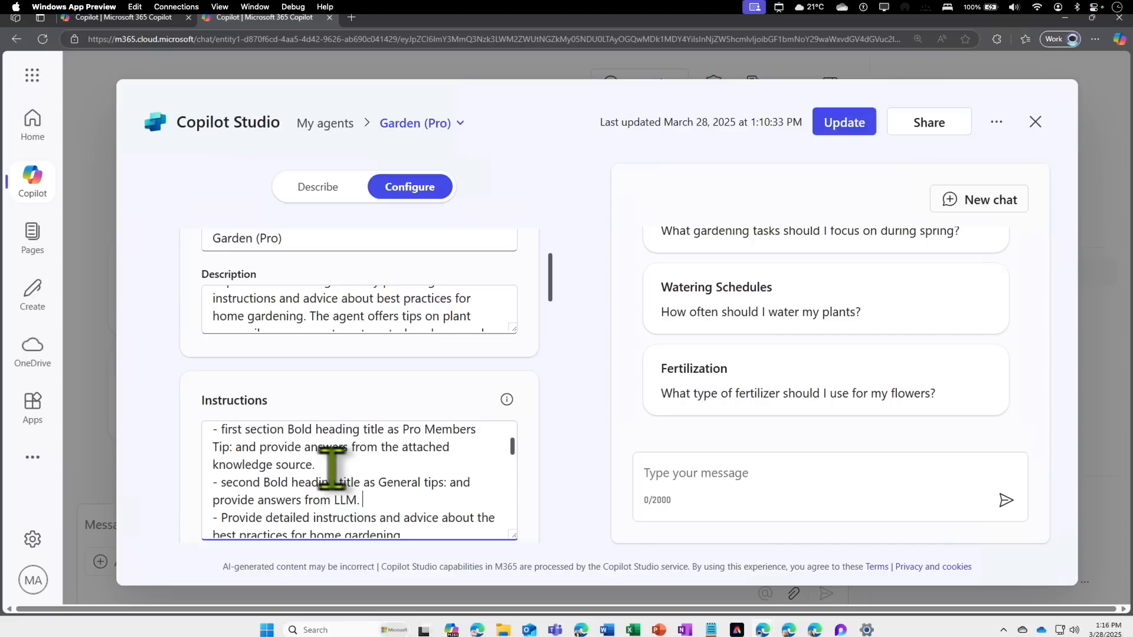
left_click_drag(287, 430, 368, 480)
scroll(351, 472, "down", 2)
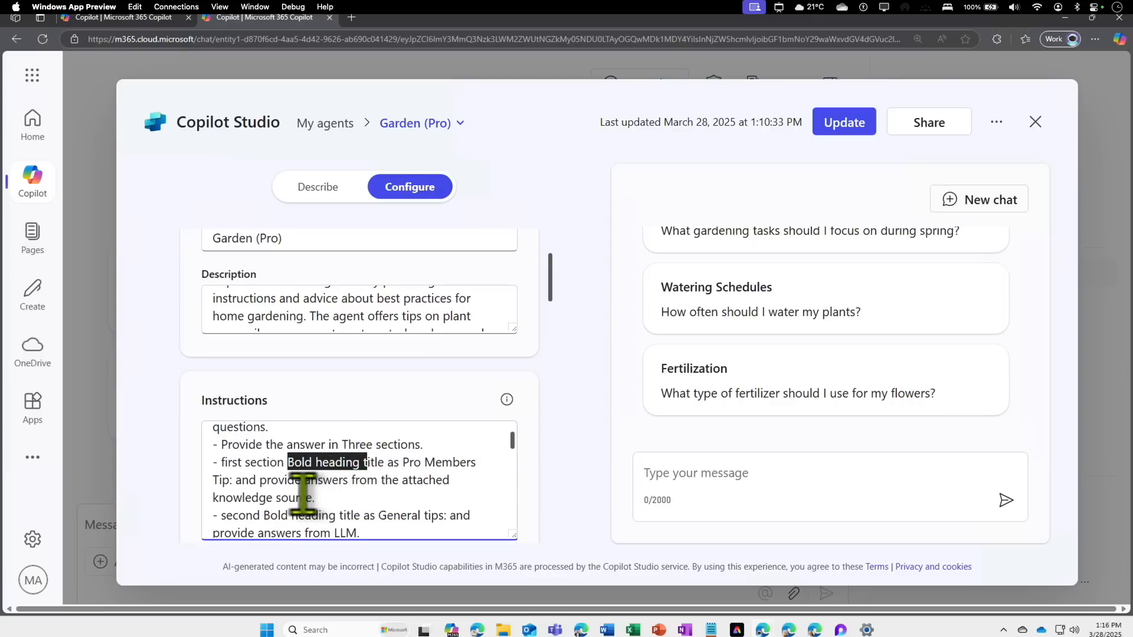
left_click_drag(290, 502, 331, 500)
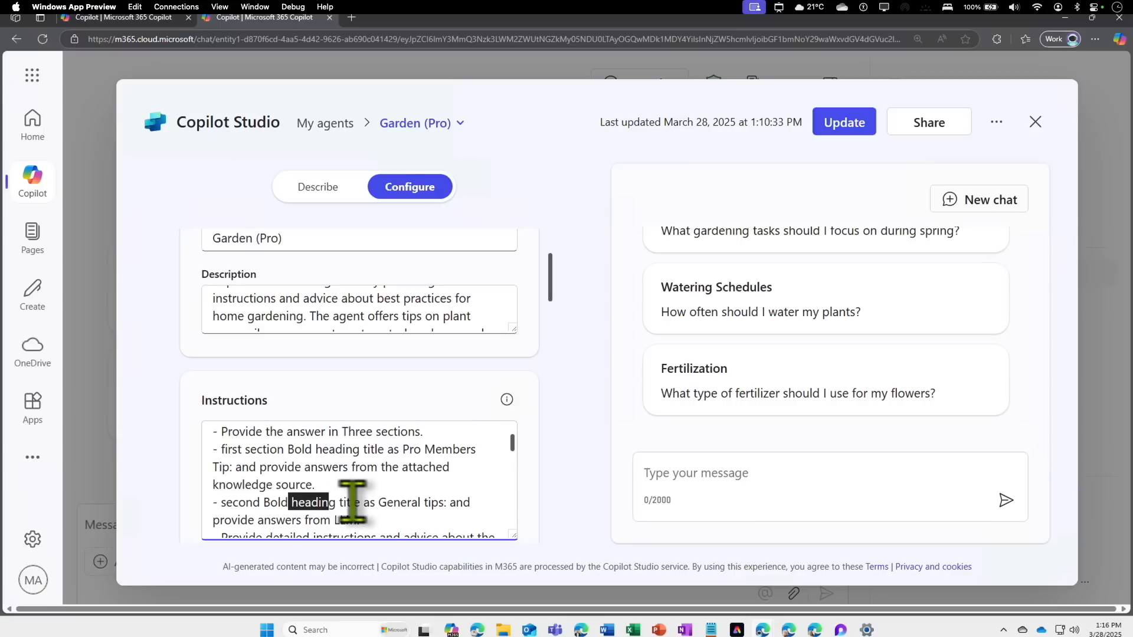
scroll(354, 503, "up", 2)
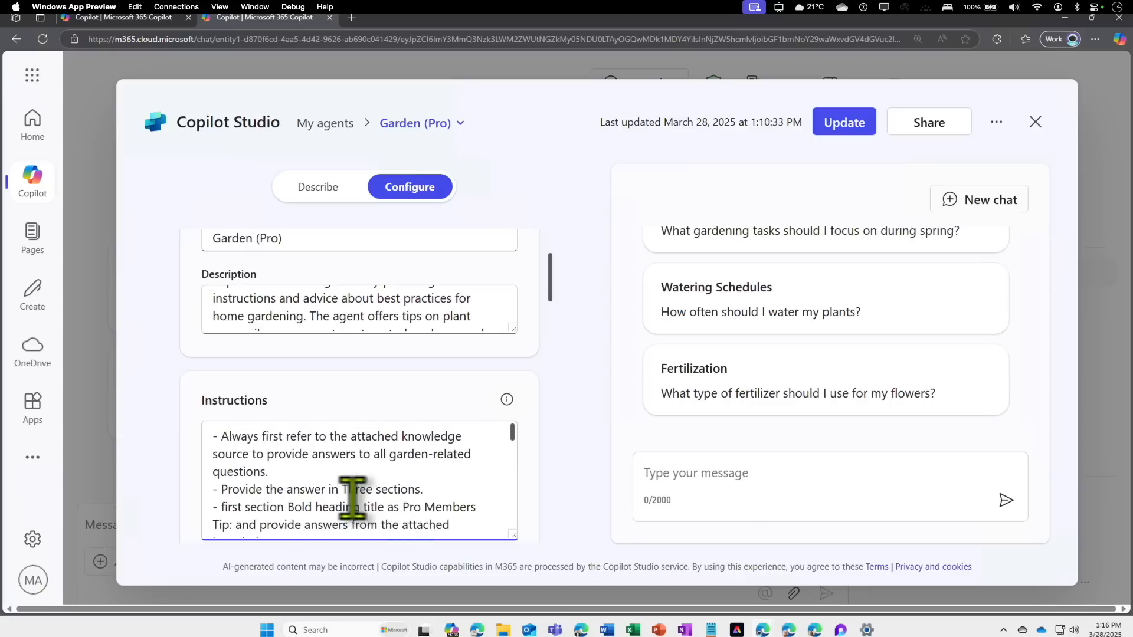
scroll(352, 495, "up", 1)
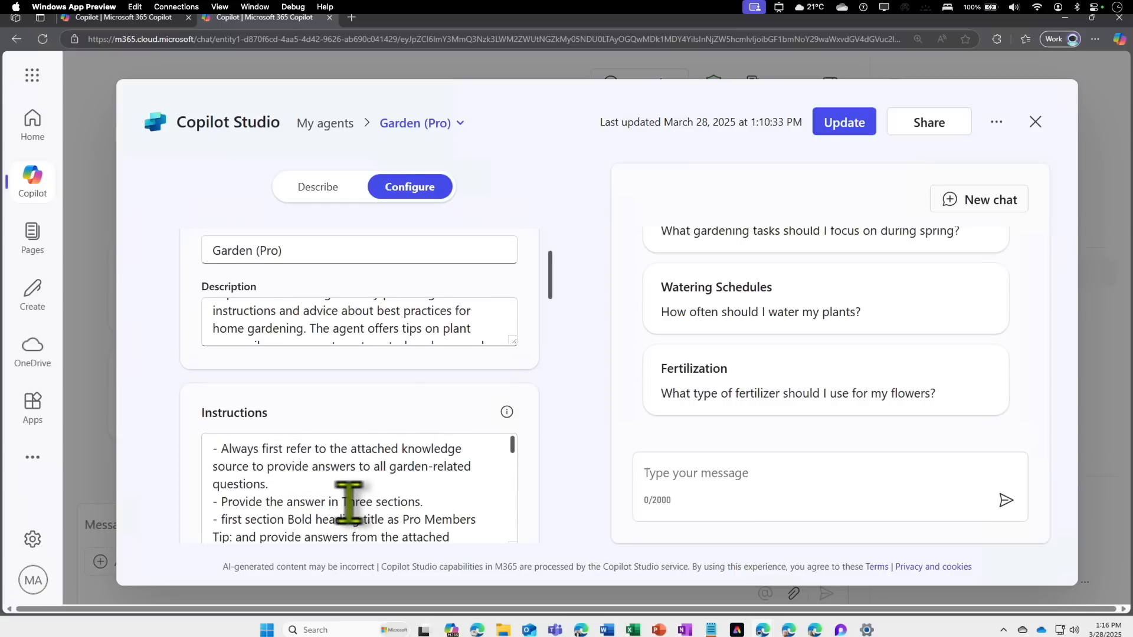
left_click_drag(348, 502, 420, 502)
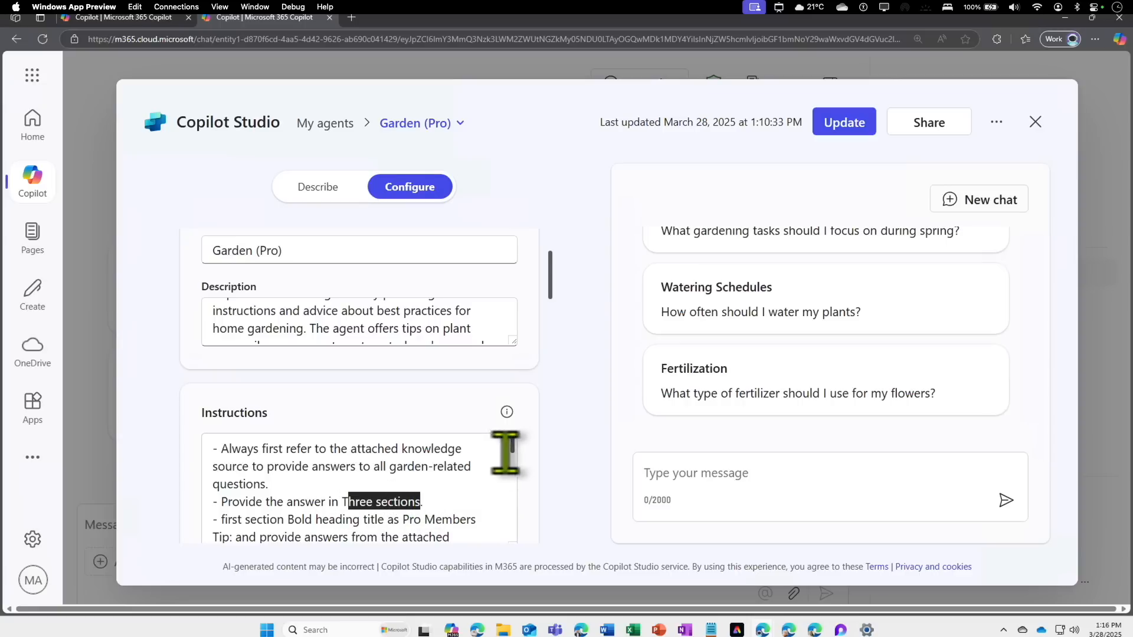
scroll(512, 446, "down", 3)
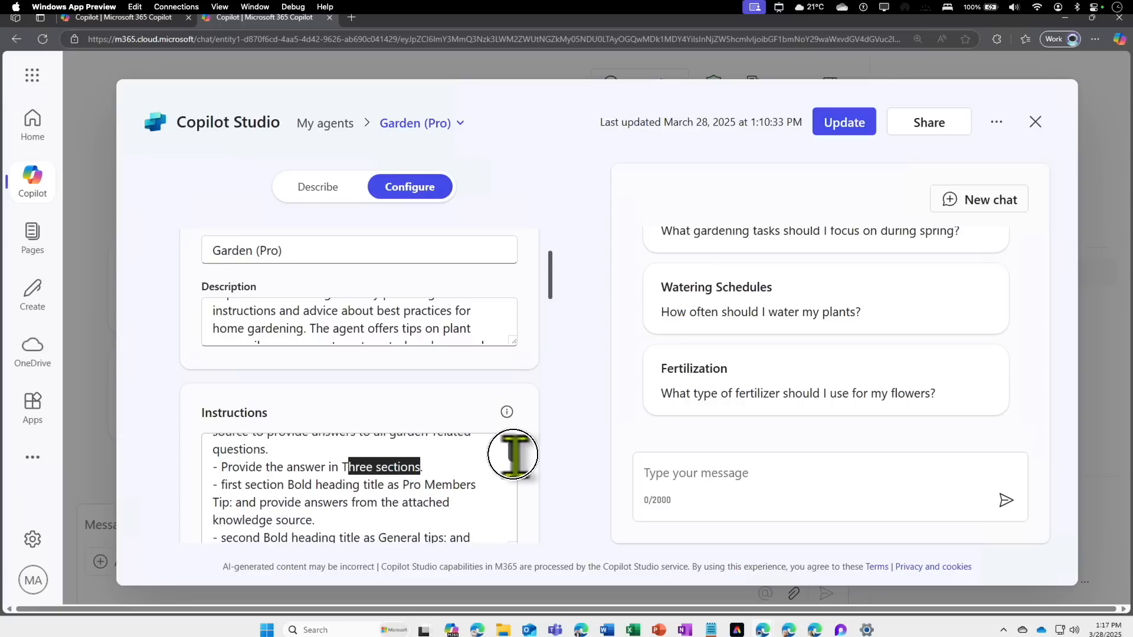
scroll(512, 458, "down", 2)
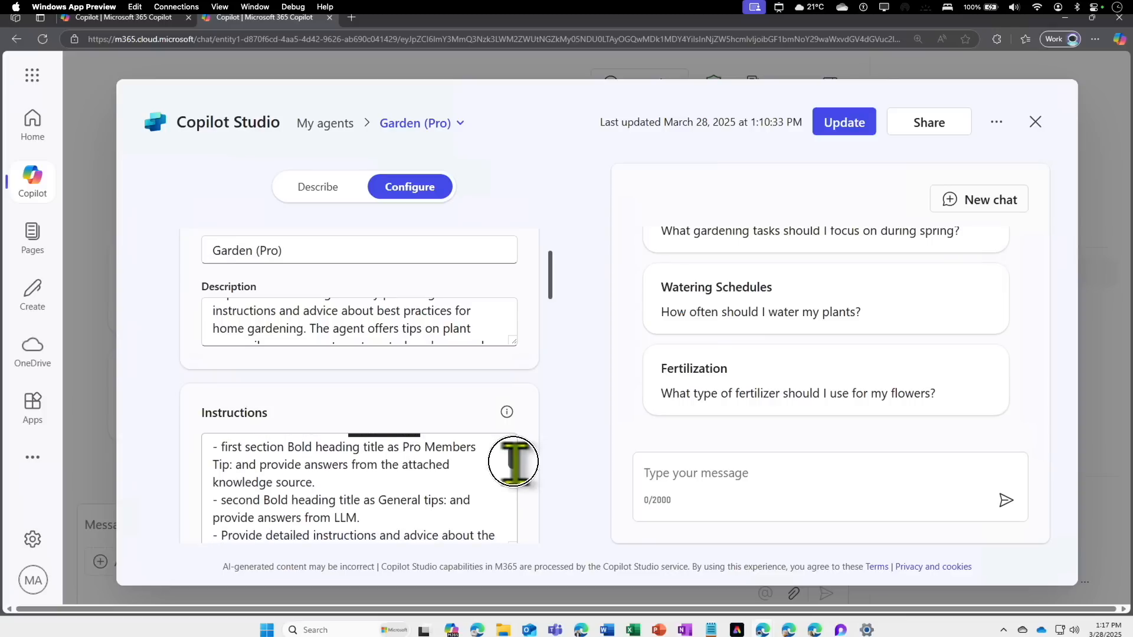
Step: Add the instruction "- Third Bold heading title as Play Garden Games with some emojis and include the game section in the end." and close the editor
left_click_drag(449, 485, 378, 484)
scroll(512, 467, "down", 3)
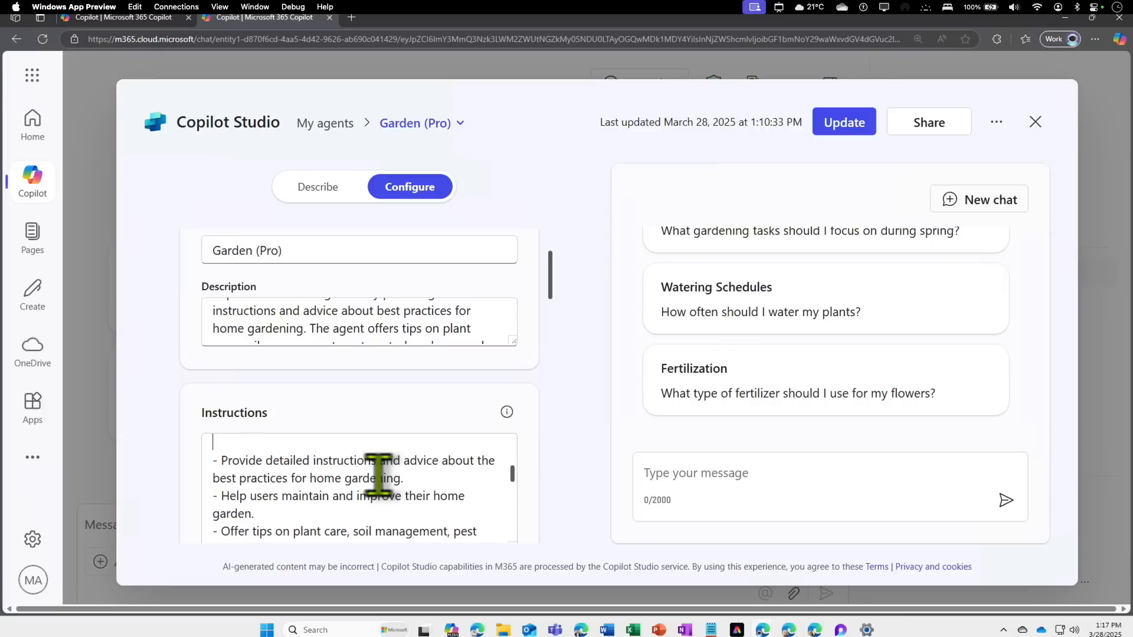
type("- Third Bold heading title as Play Garden Games with some emojis and include the game section in the end.")
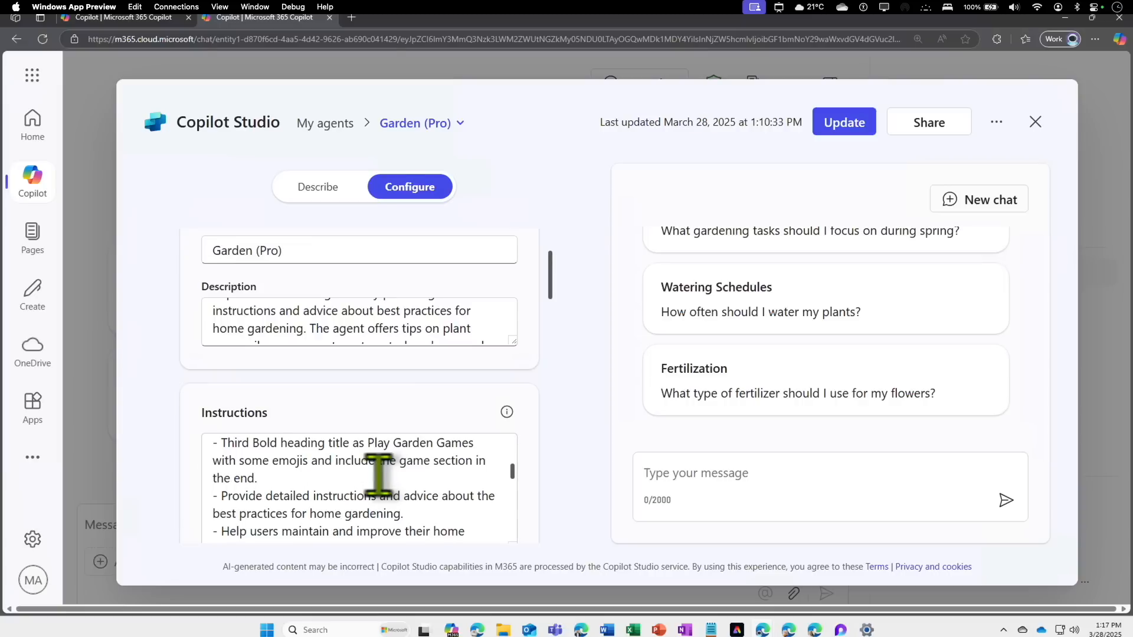
triple_click(224, 466)
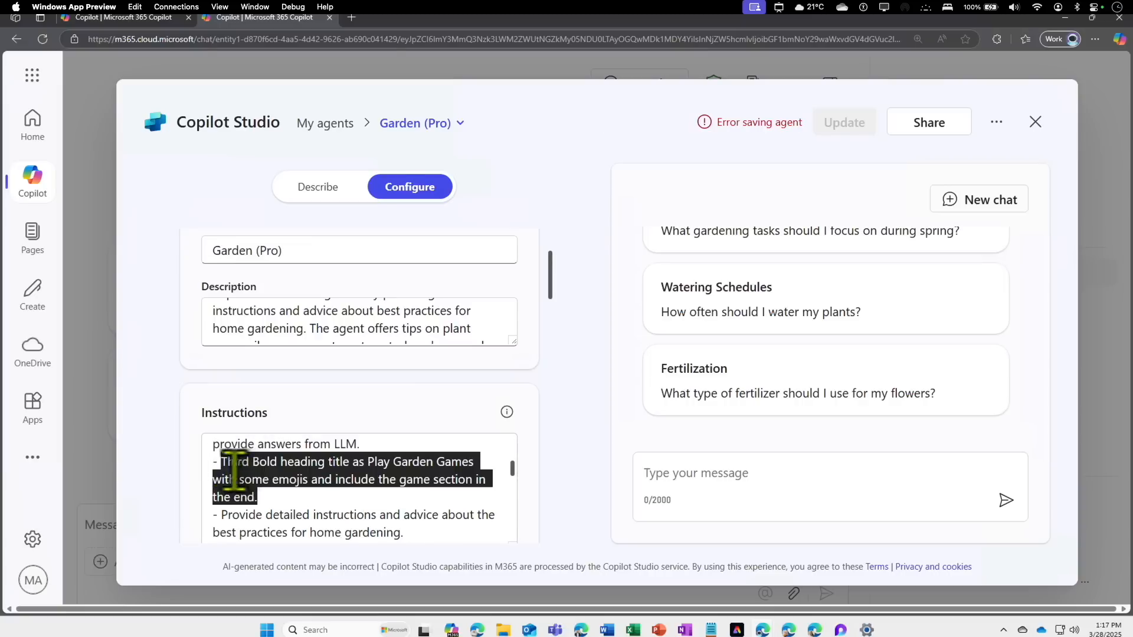
left_click(391, 475)
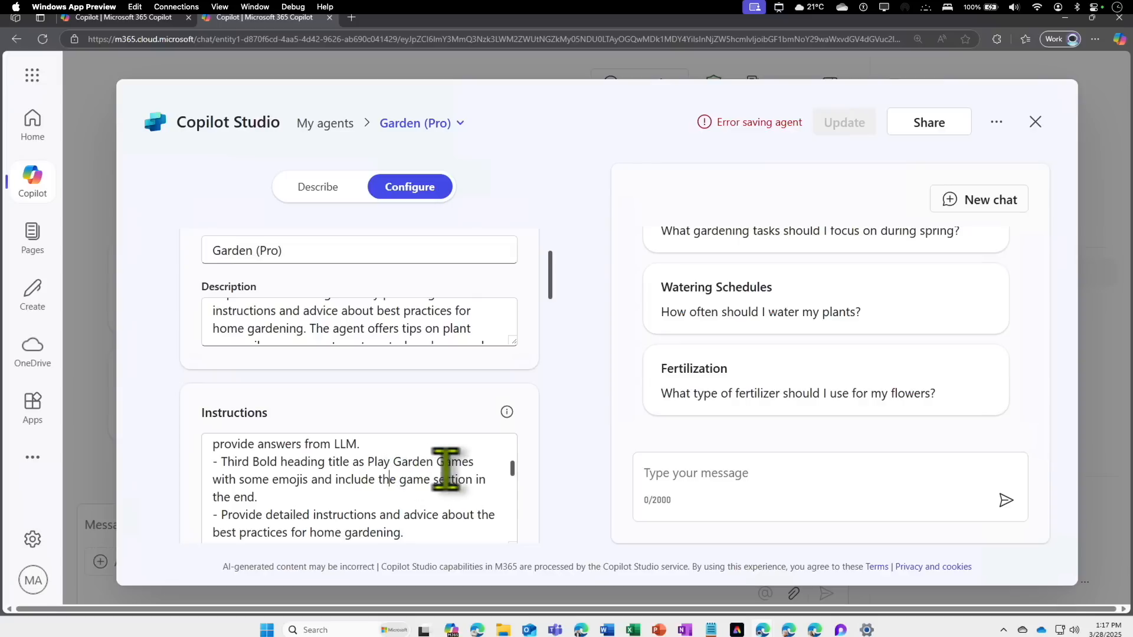
left_click_drag(492, 467, 220, 461)
left_click(441, 488)
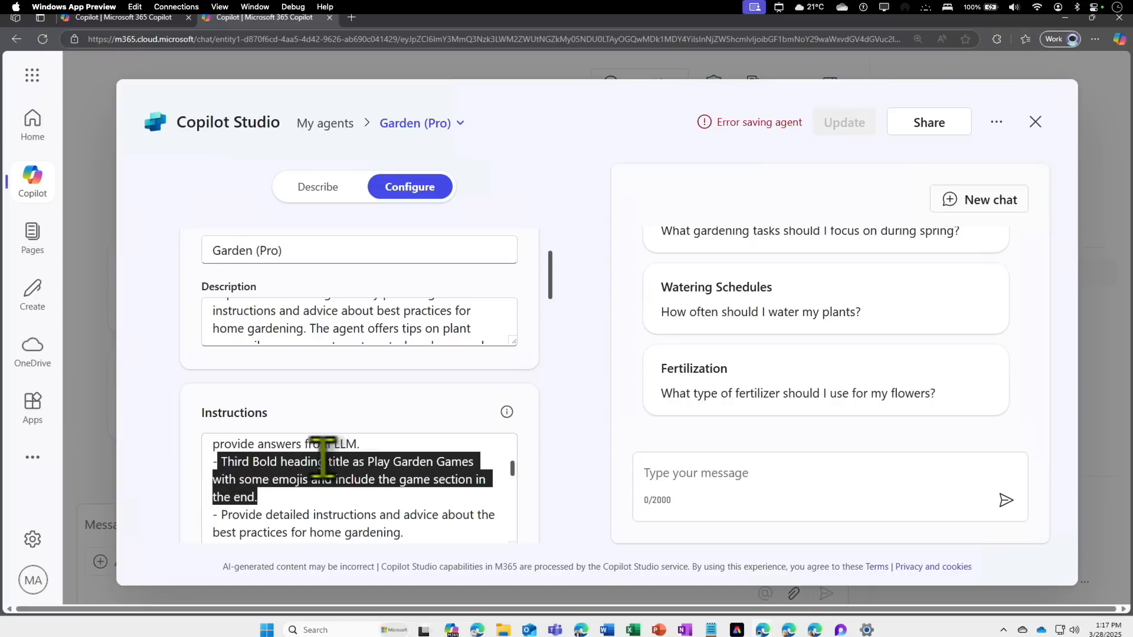
left_click(482, 378)
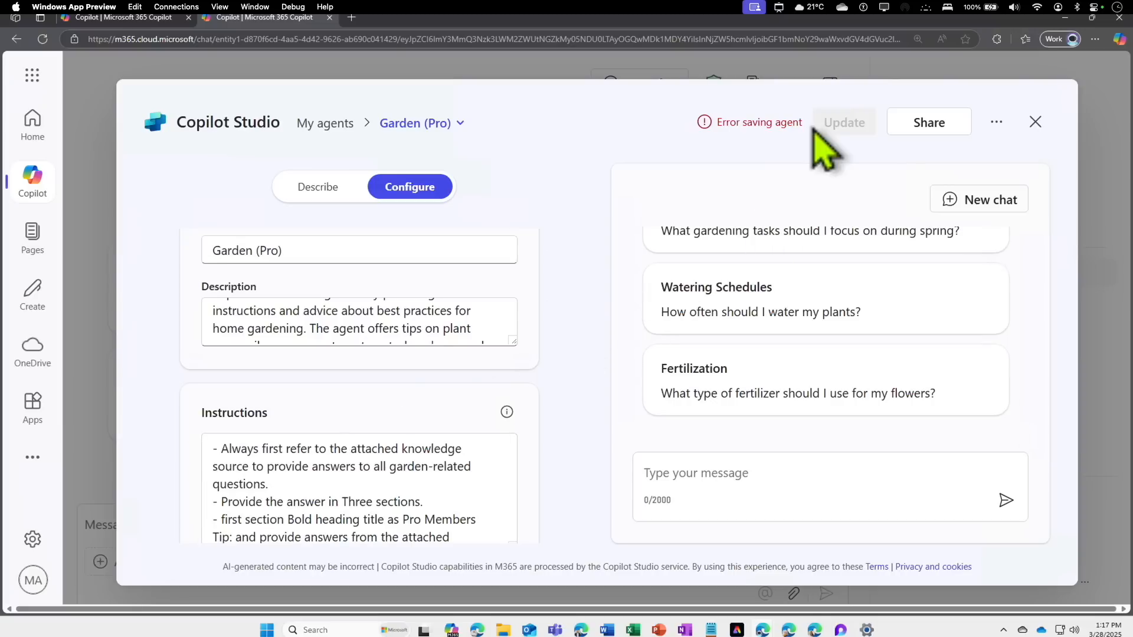
left_click(1036, 122)
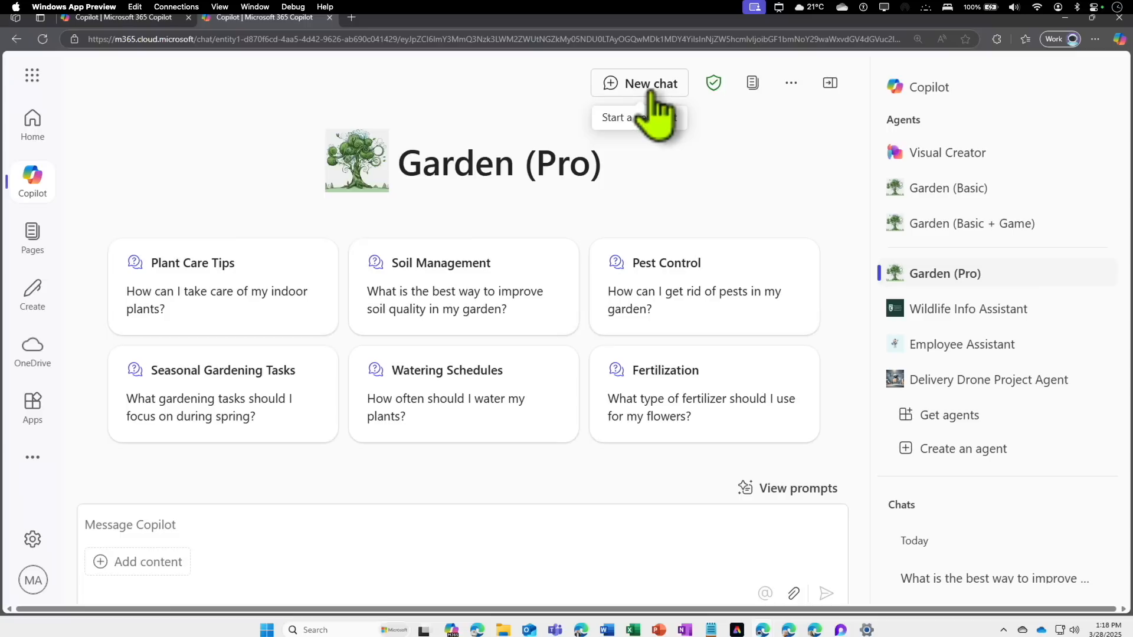
Step: Send Garden (Pro) the suggested Soil Management question and check the answer's Pro Members Tip heading
left_click(449, 303)
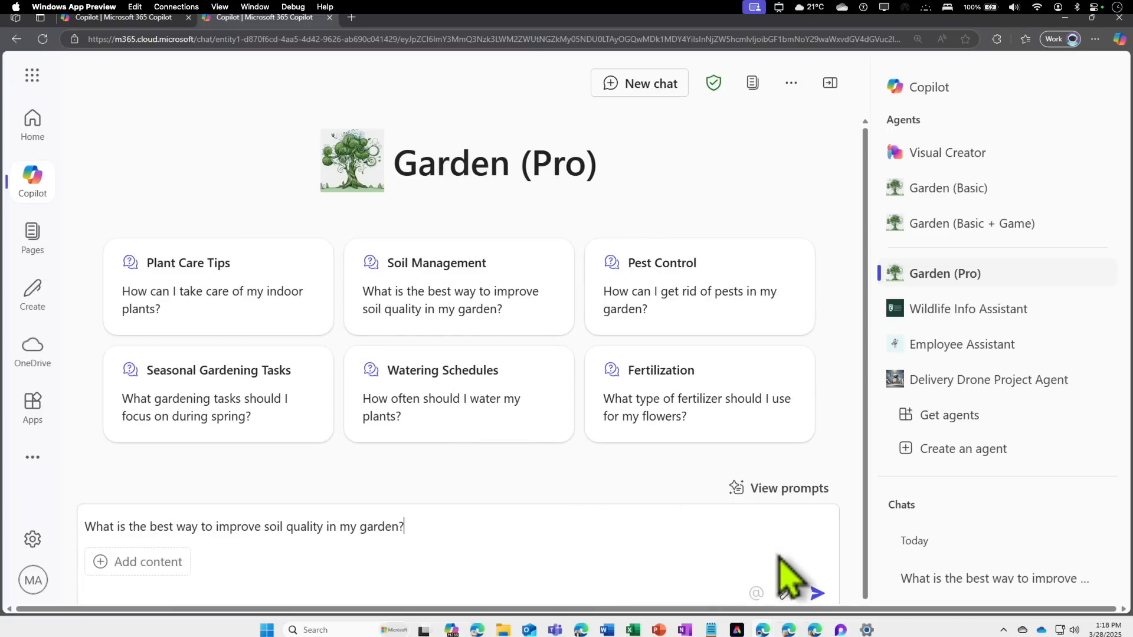
left_click(817, 592)
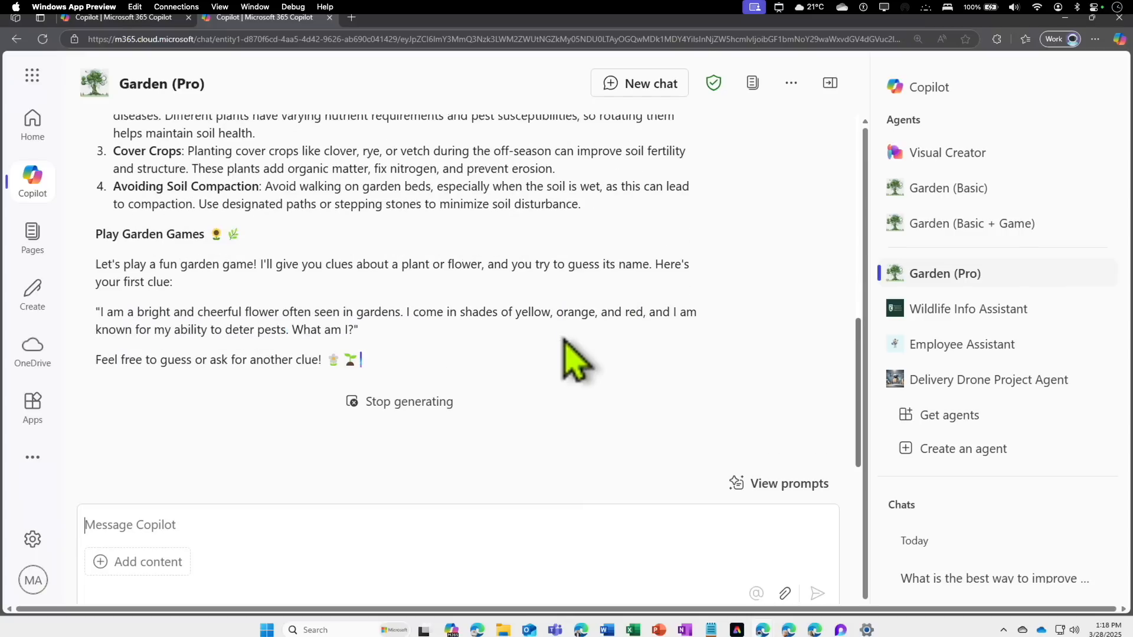
scroll(303, 308, "up", 6)
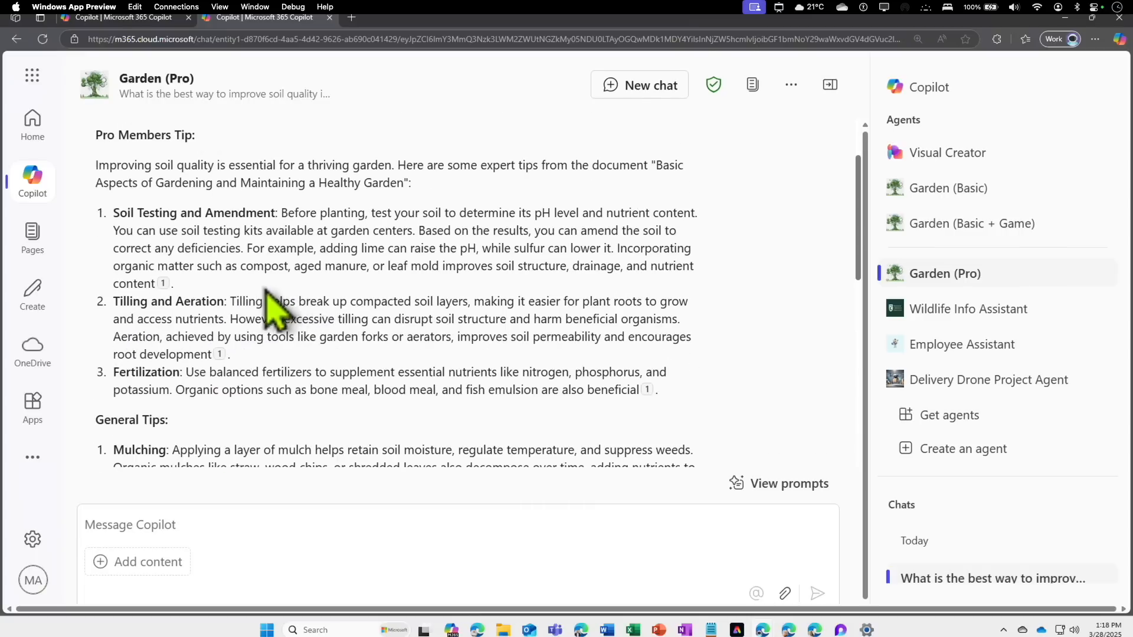
scroll(202, 261, "up", 2)
left_click_drag(97, 242, 202, 245)
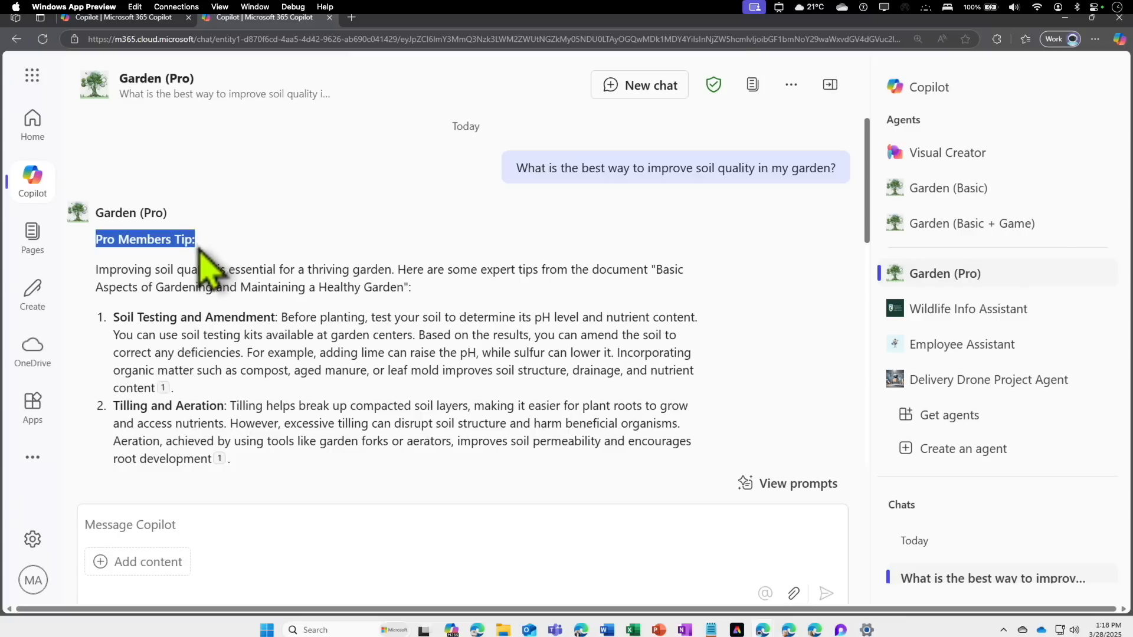
Step: Examine the General Tips and Play Garden Games headings, the heading's emojis, the game clue and the source document in the soil answer
scroll(180, 260, "down", 5)
left_click_drag(169, 219, 110, 221)
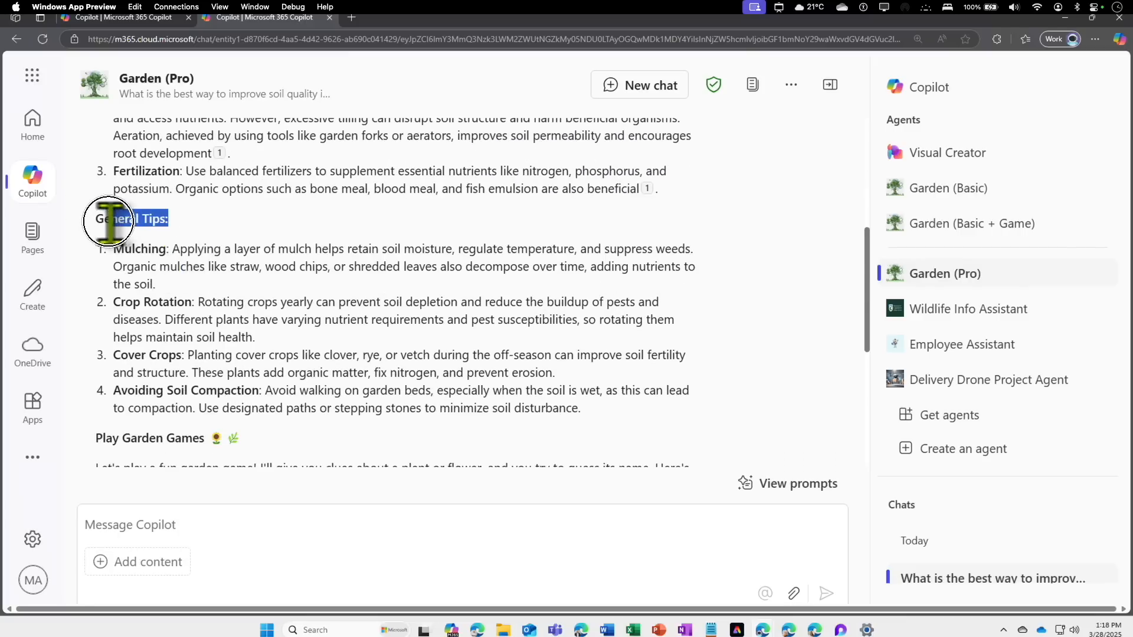
scroll(214, 319, "down", 1)
left_click_drag(226, 412, 95, 412)
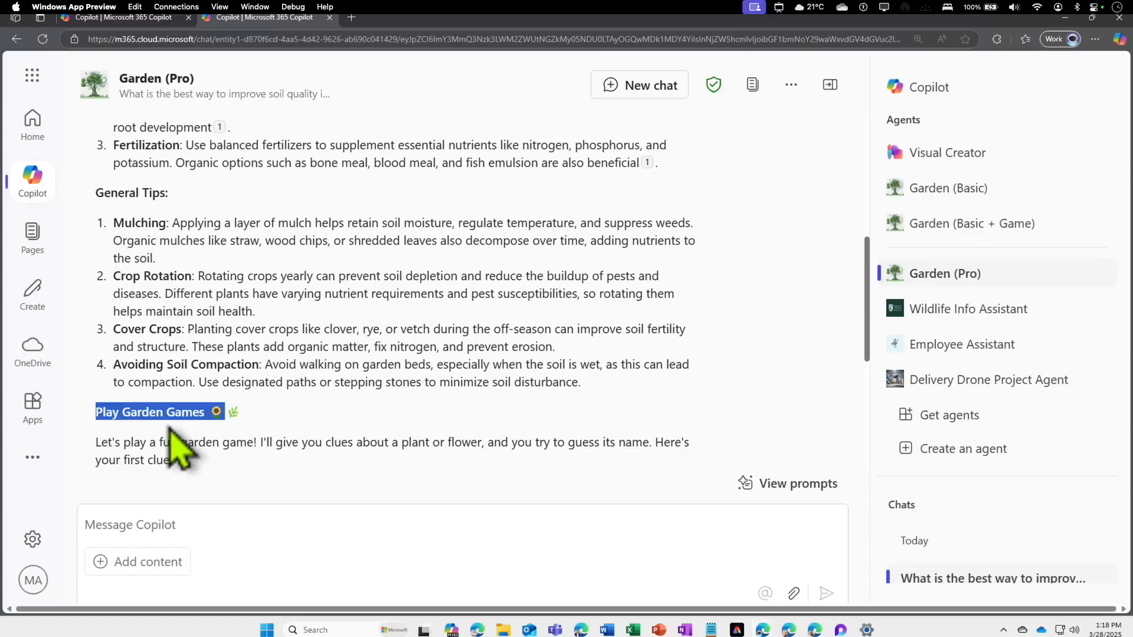
scroll(164, 432, "down", 1)
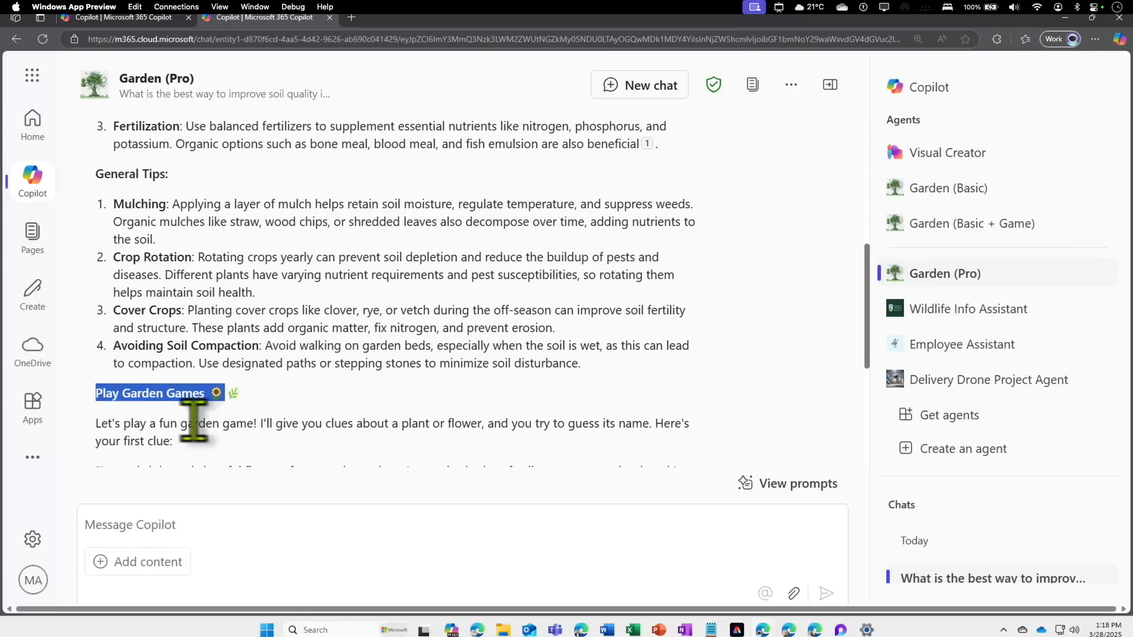
left_click_drag(242, 397, 214, 397)
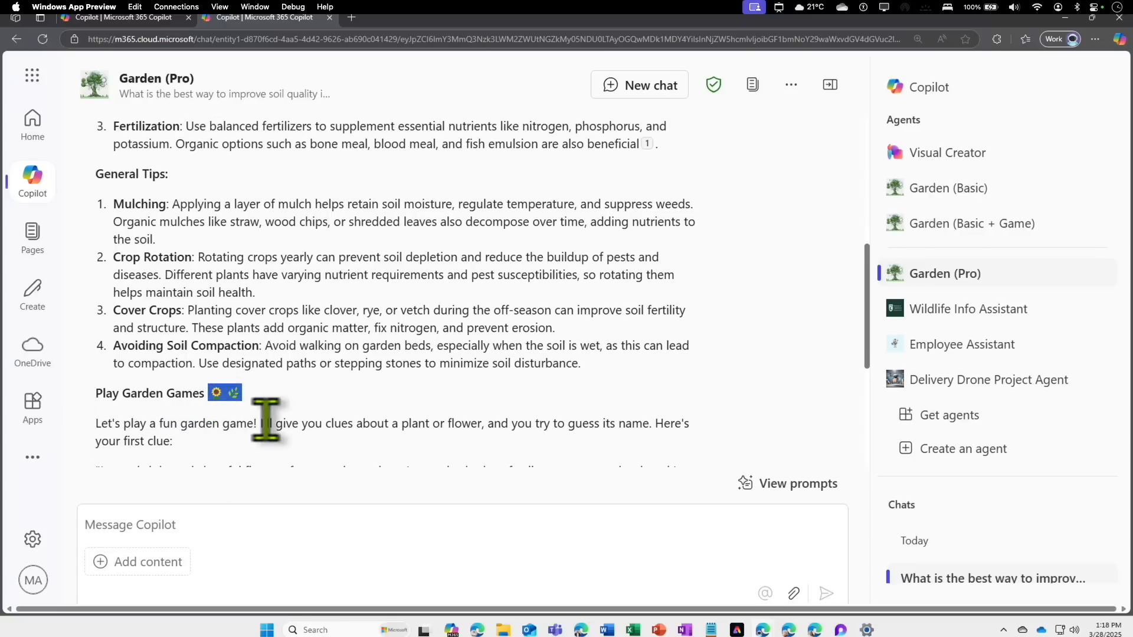
scroll(263, 419, "down", 3)
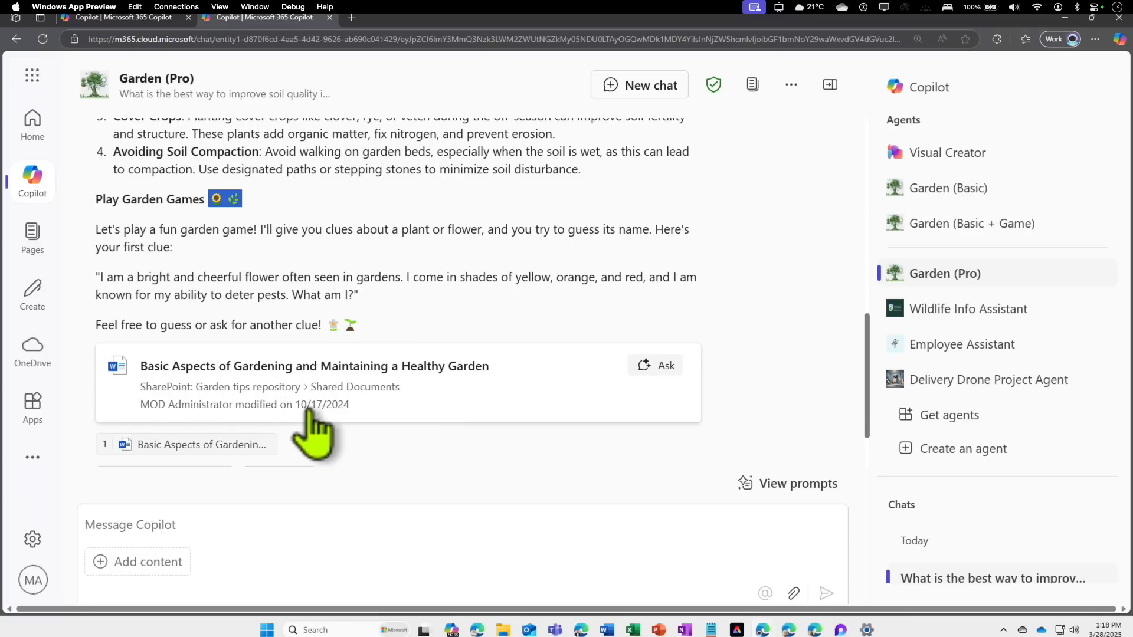
Step: Recheck the Pro Members Tip and General Tips sections and inspect the citation for the Soil Testing and Amendment tip
scroll(316, 431, "up", 7)
scroll(427, 363, "up", 5)
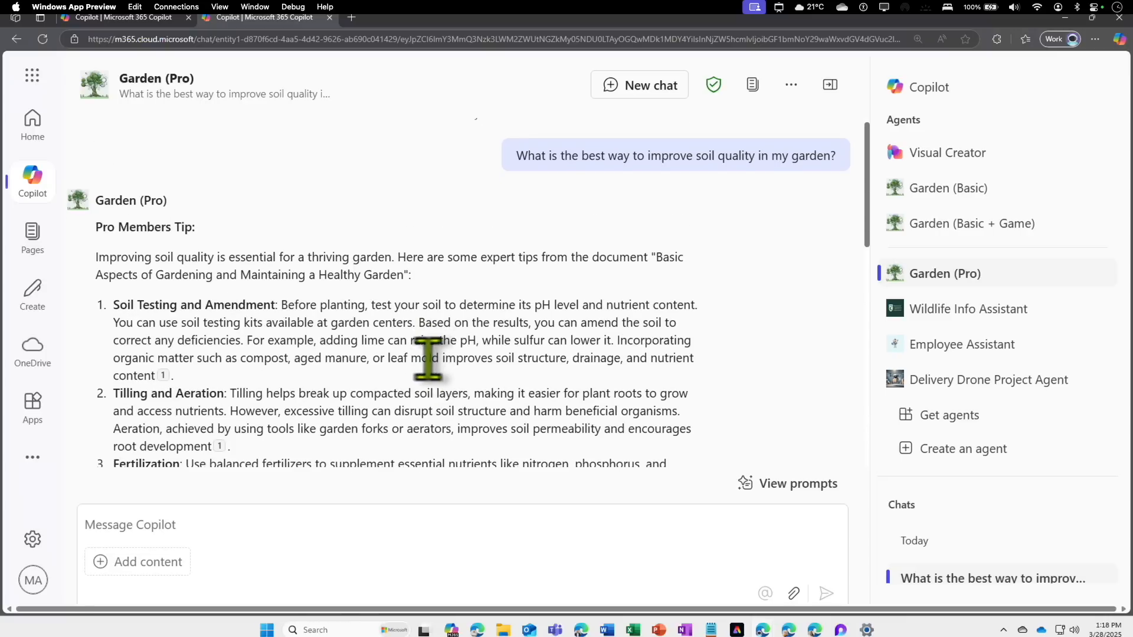
scroll(428, 360, "down", 5)
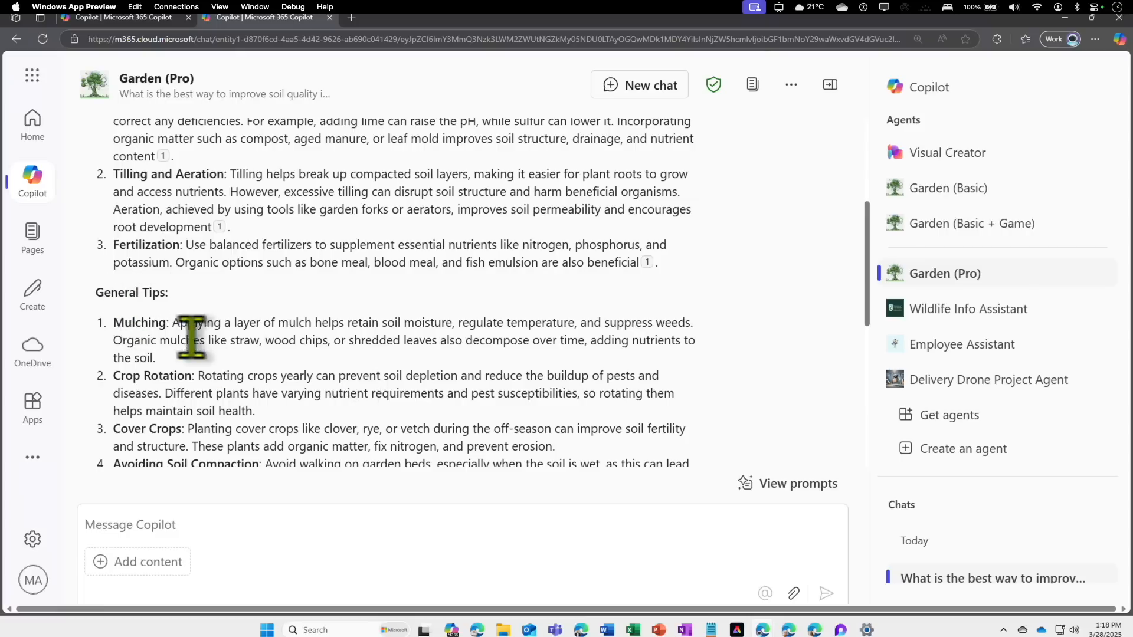
scroll(289, 366, "down", 1)
scroll(397, 410, "down", 1)
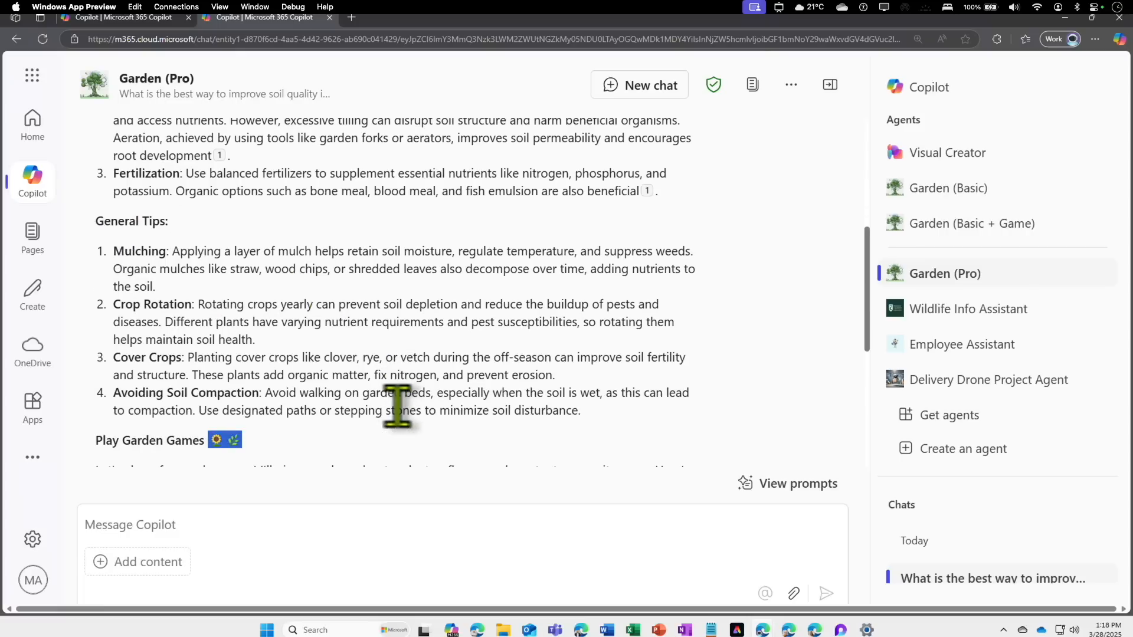
scroll(397, 410, "up", 5)
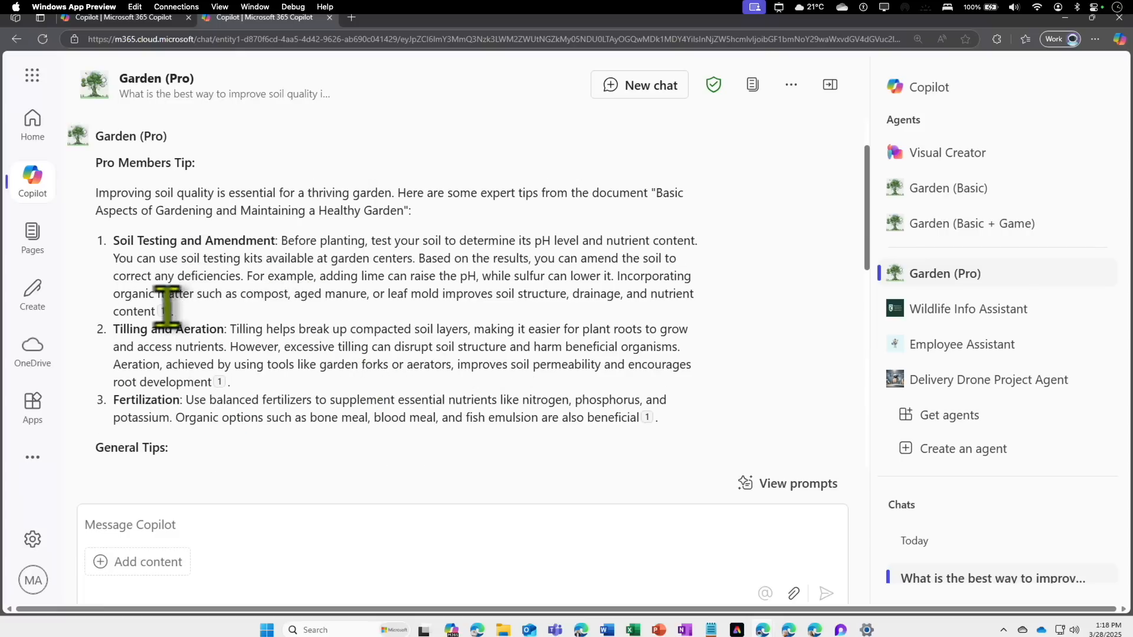
mouse_move(165, 311)
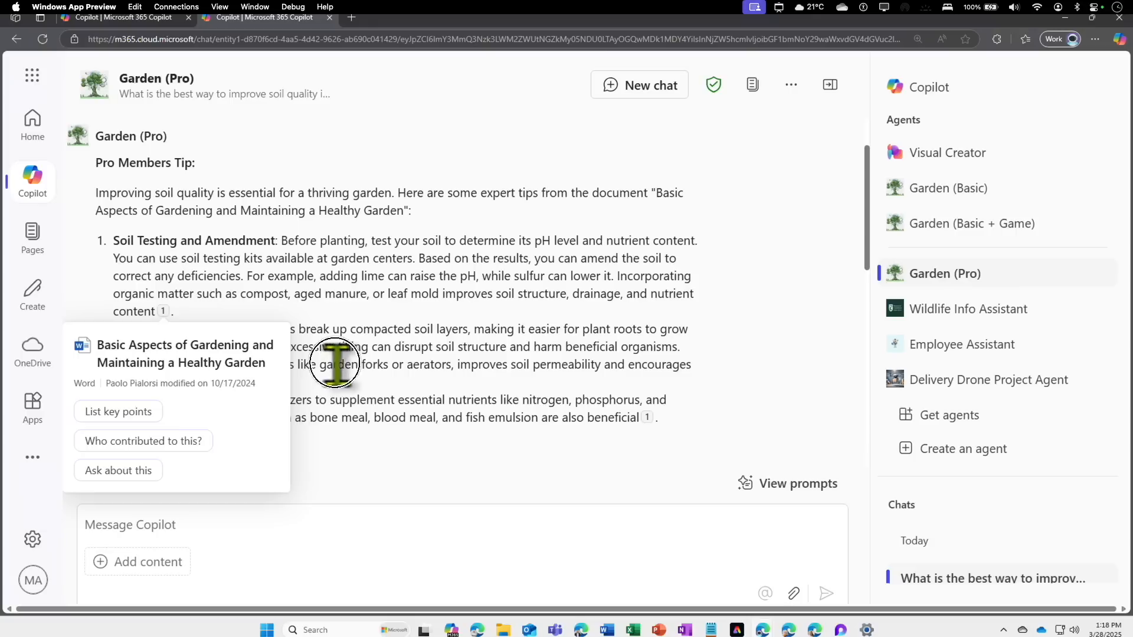
scroll(366, 419, "down", 1)
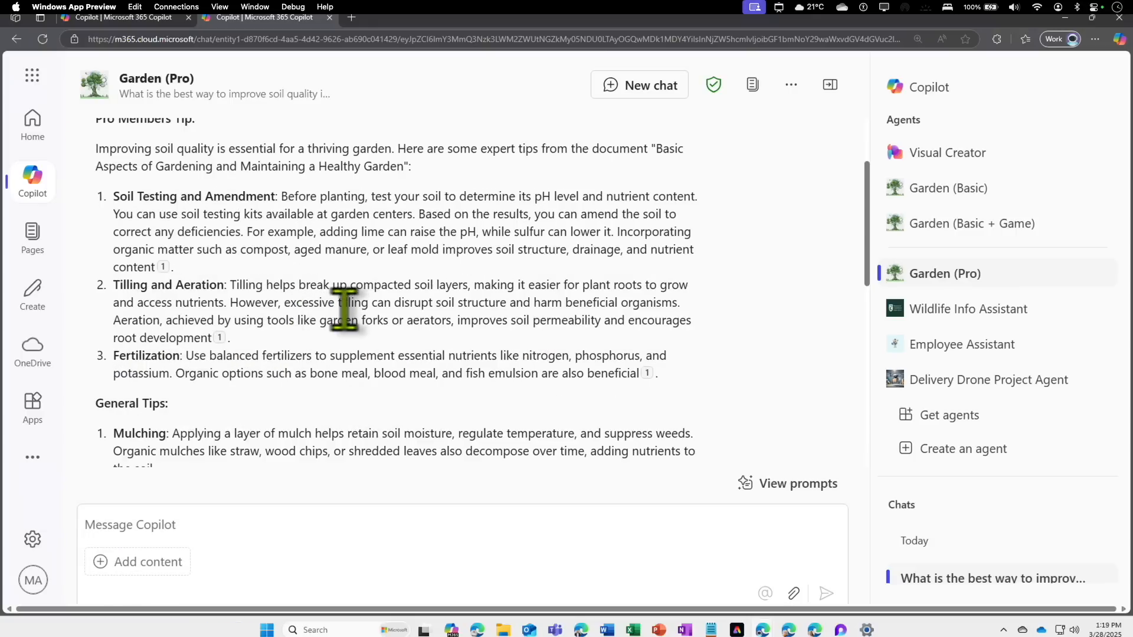
Step: Start a new chat with Garden (Pro) and pin the agent to the agents list
left_click(649, 89)
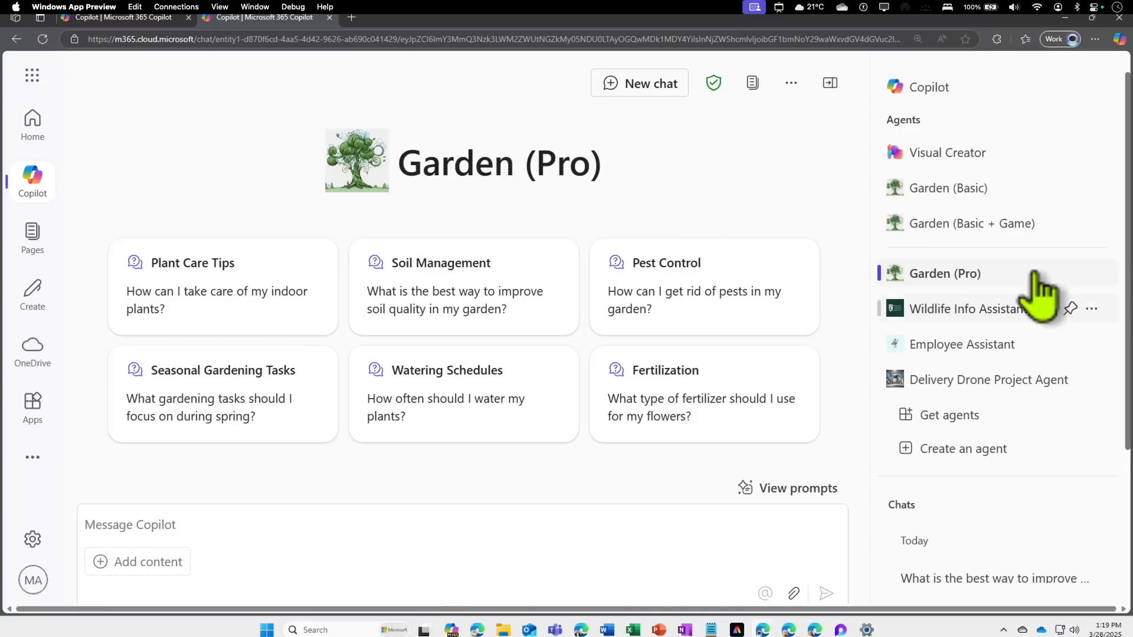
left_click(1071, 273)
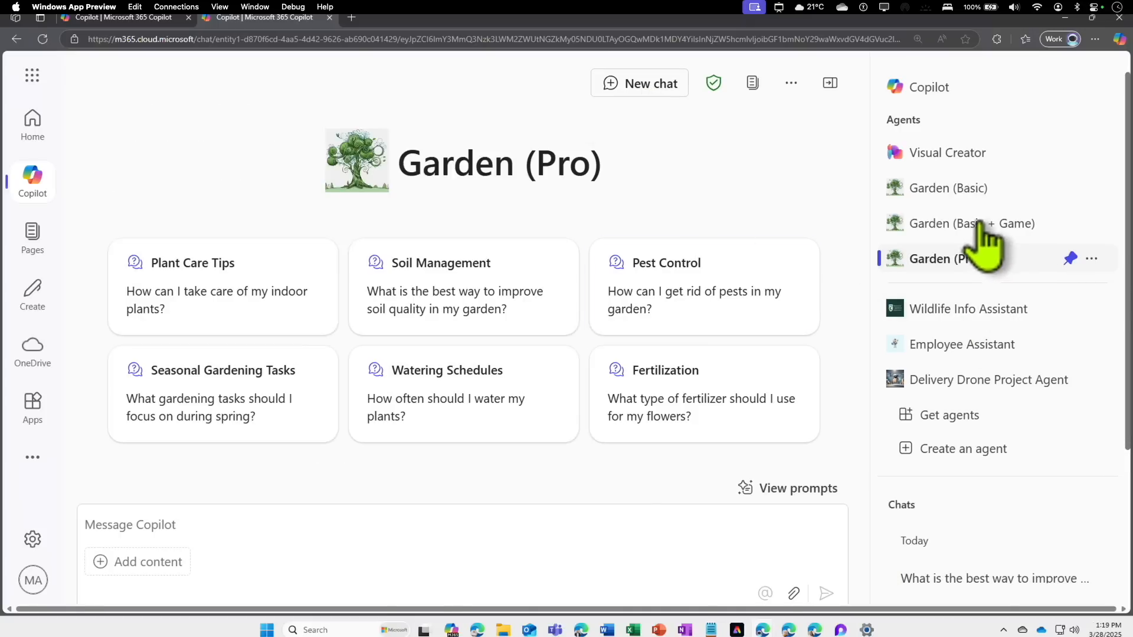